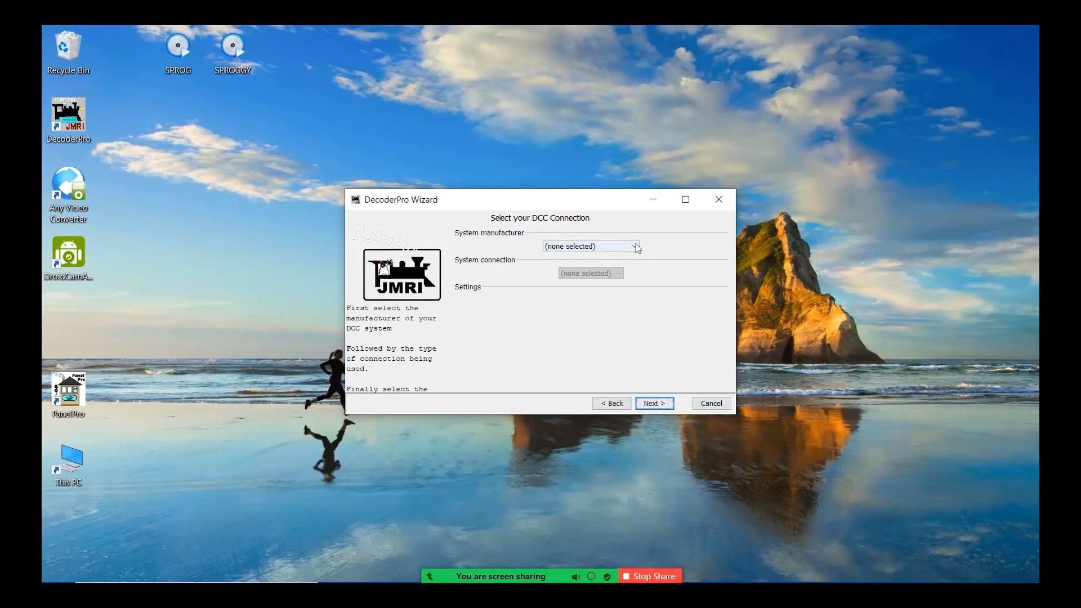
# Set the system manufacturer to SPROG DCC and the system connection to SPROG.
pyautogui.click(635, 247)
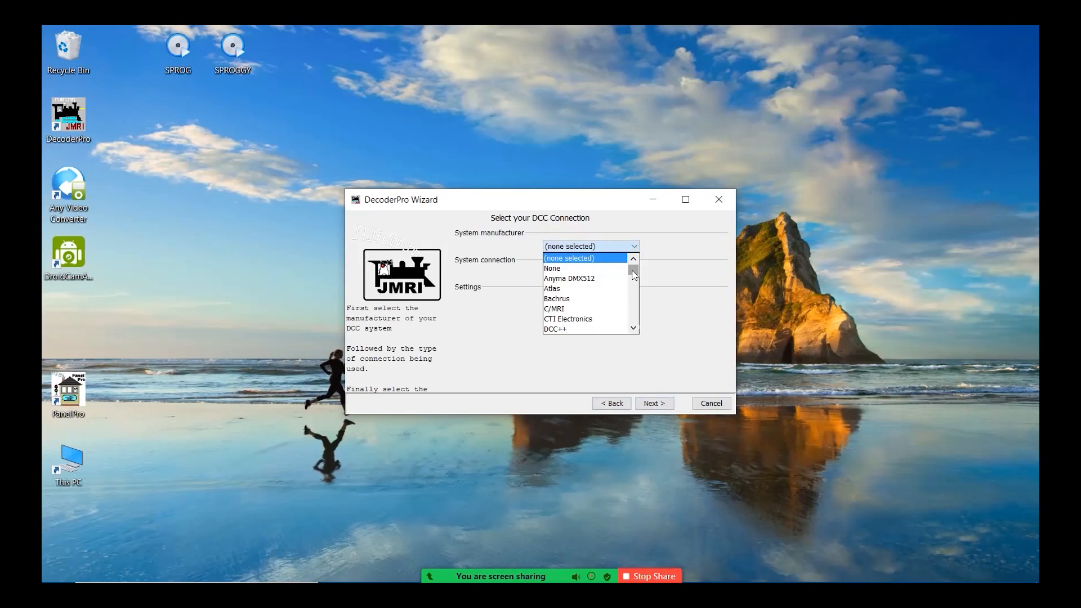
pyautogui.moveTo(635, 275); pyautogui.dragTo(637, 318)
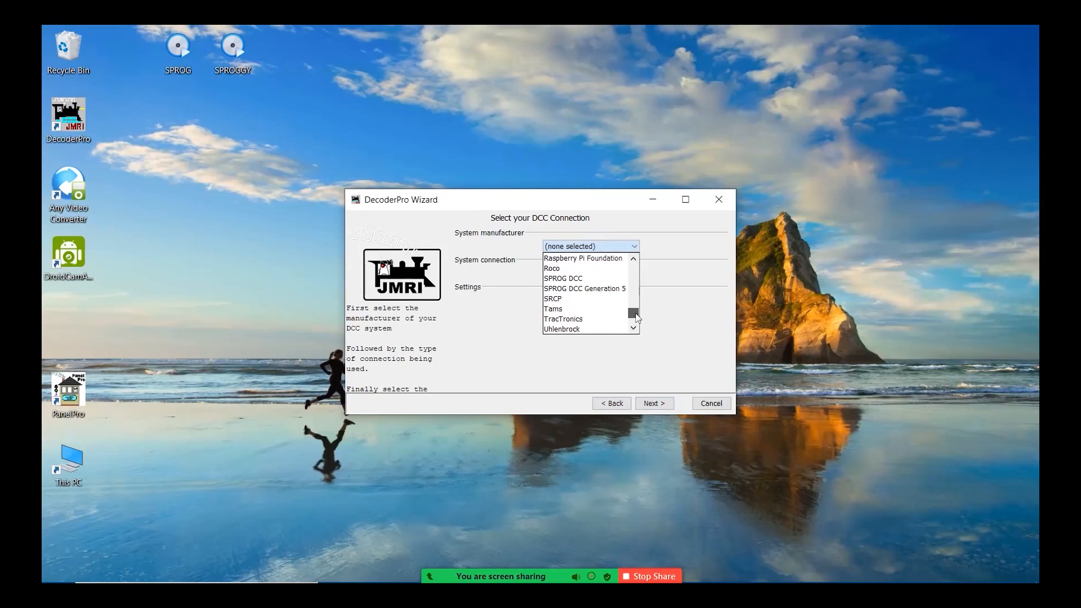
pyautogui.click(568, 278)
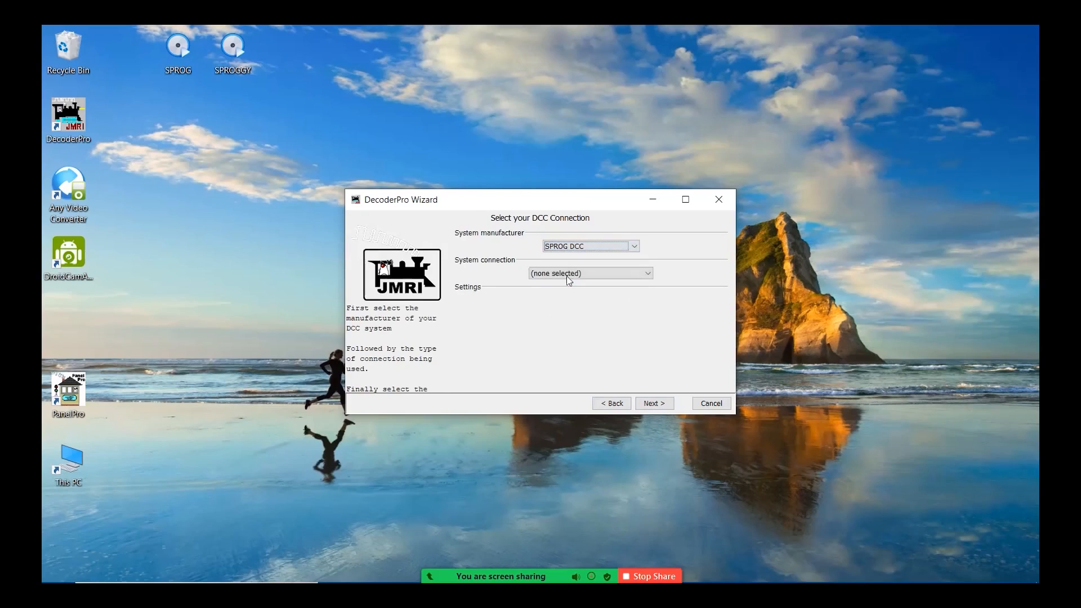
pyautogui.click(648, 274)
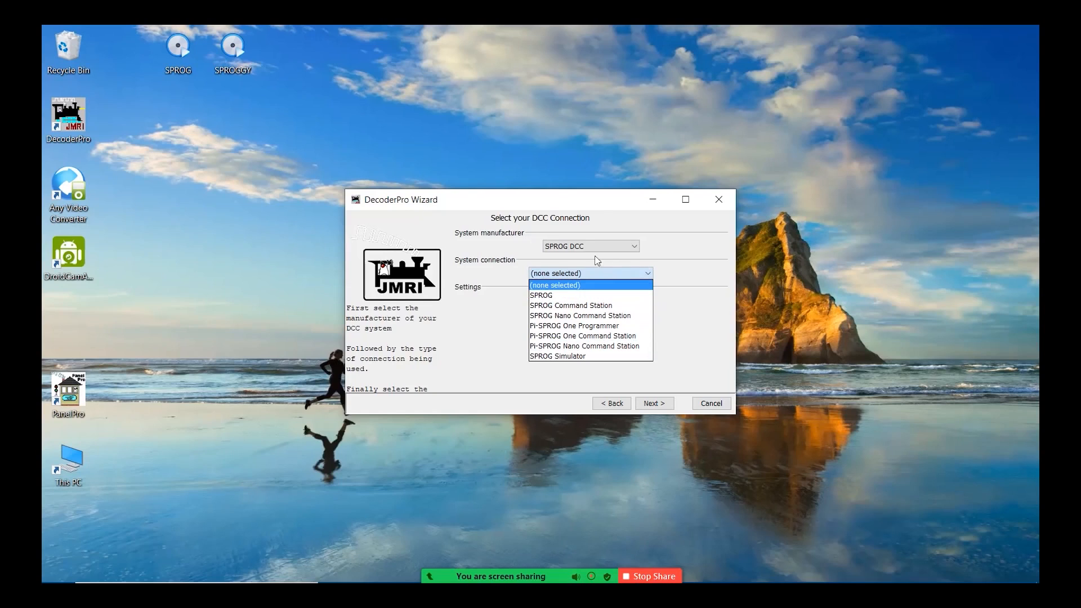
pyautogui.click(550, 296)
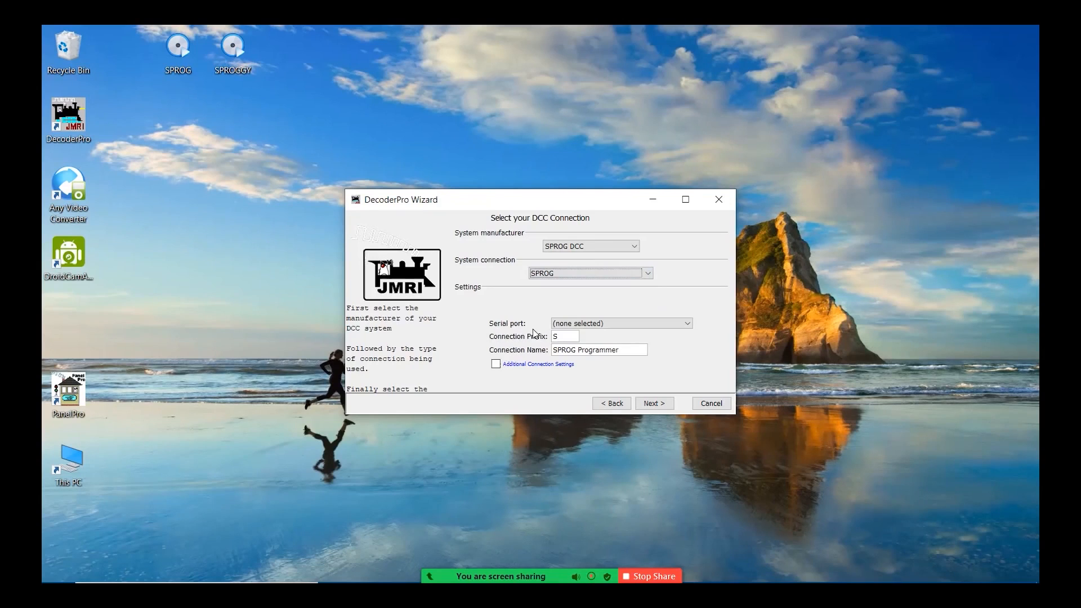
# Set the serial port to COM3, then finish the connection wizard and maximize the main window.
pyautogui.click(688, 324)
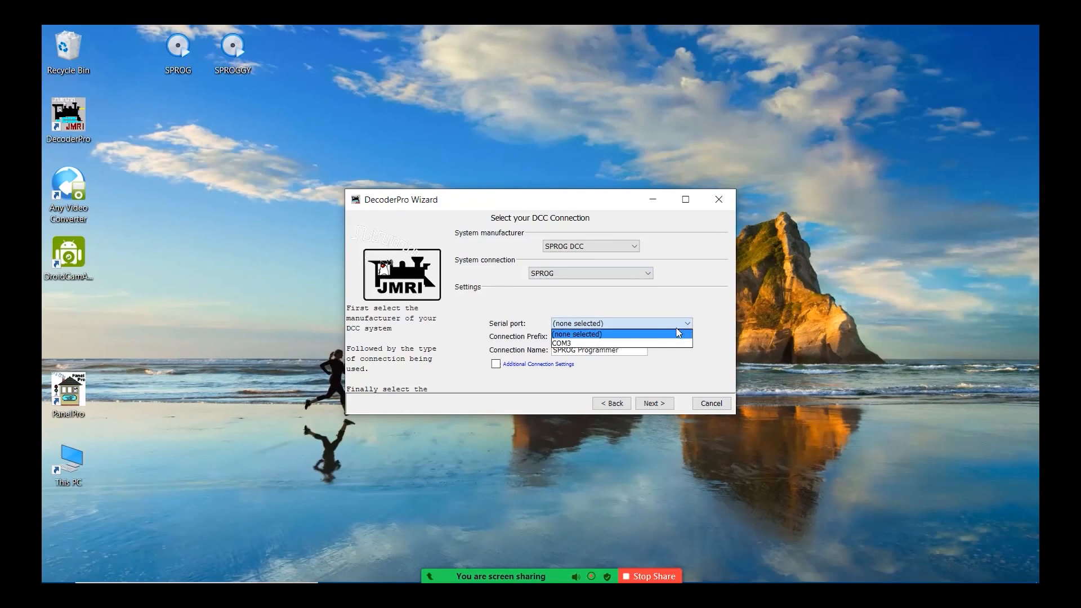
pyautogui.click(583, 345)
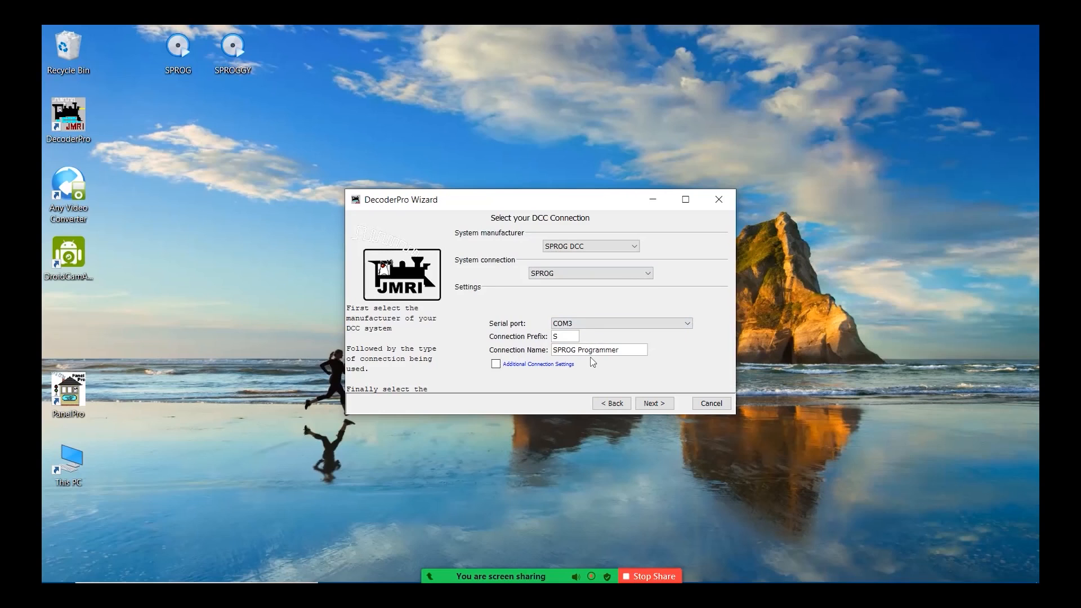
pyautogui.click(654, 403)
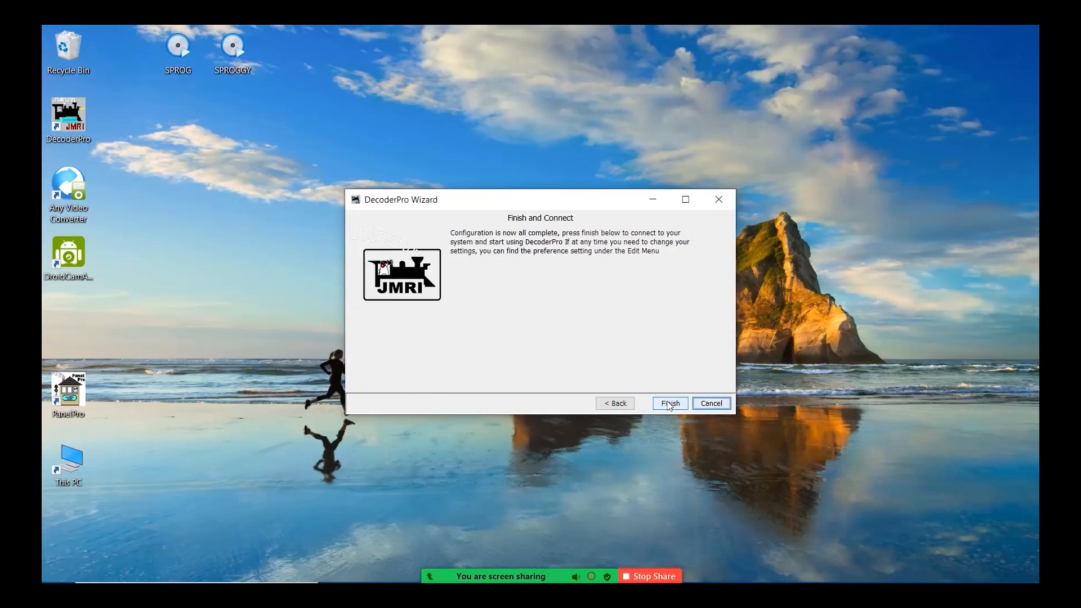
pyautogui.click(667, 401)
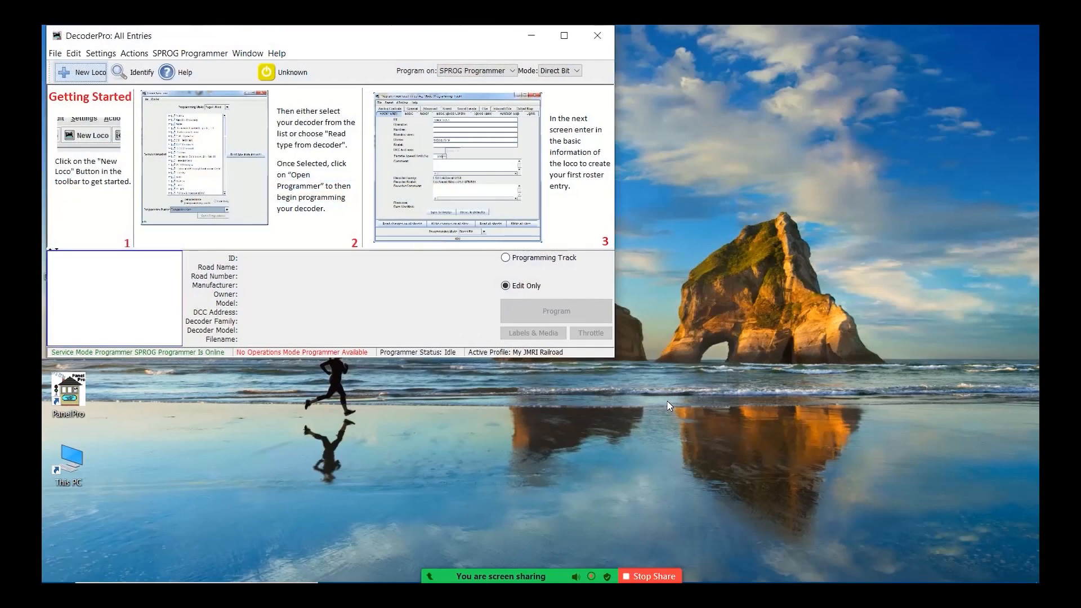
pyautogui.click(564, 36)
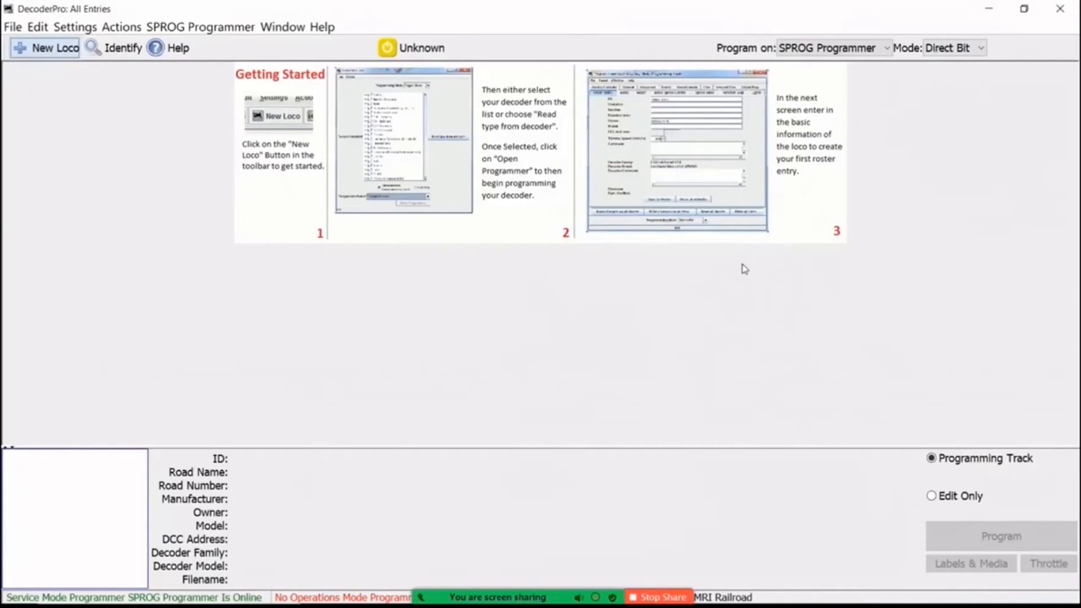
# Start a new loco with the Hornby Digital R8249 decoder and open it in the comprehensive programmer.
pyautogui.click(42, 50)
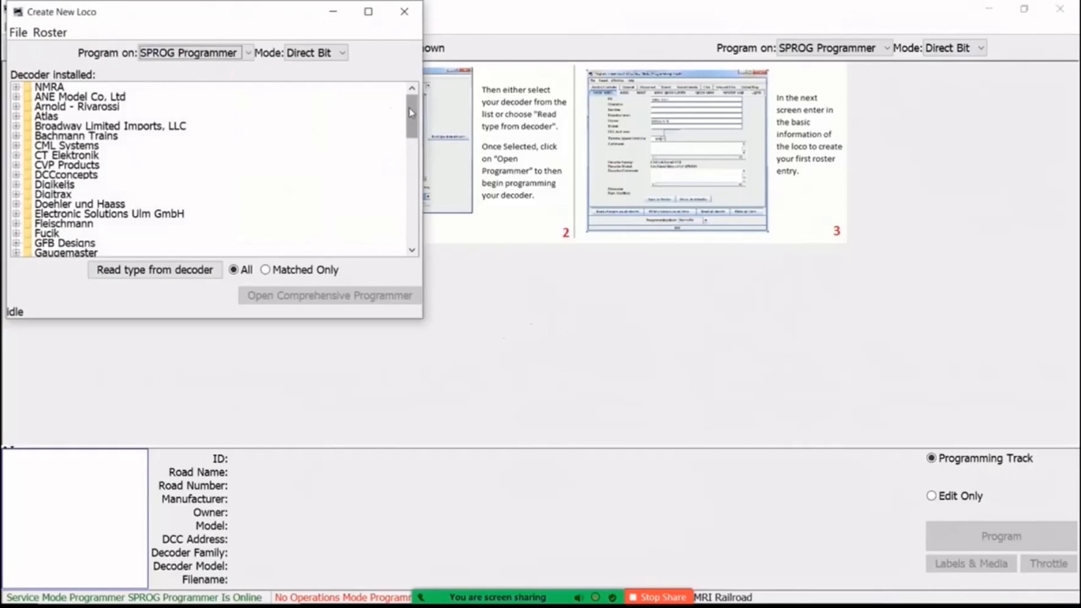
pyautogui.moveTo(411, 113); pyautogui.dragTo(400, 155)
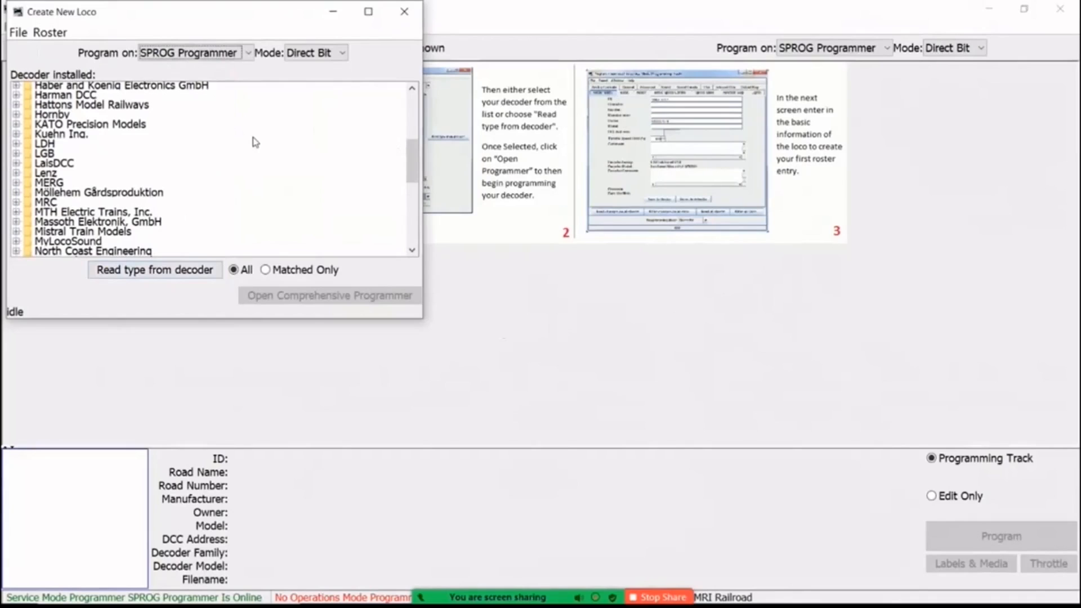
pyautogui.click(16, 115)
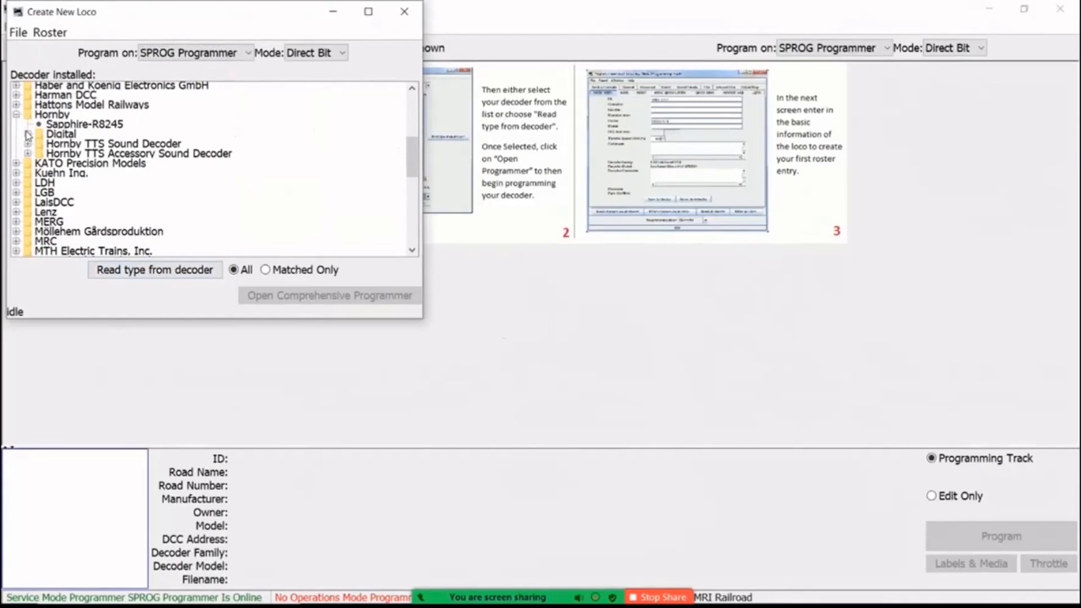
pyautogui.click(27, 134)
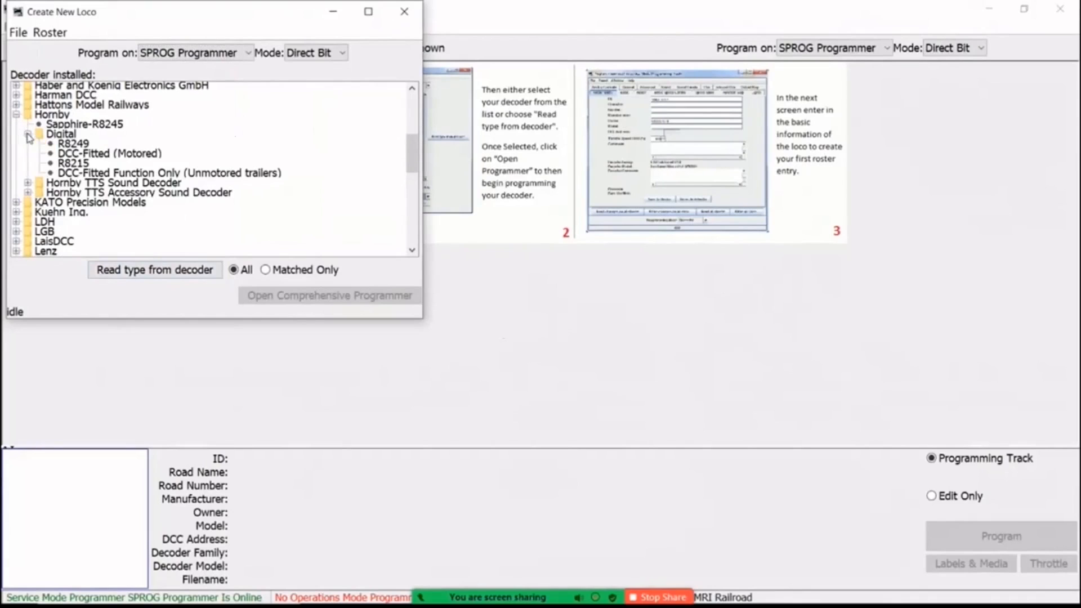
pyautogui.click(80, 145)
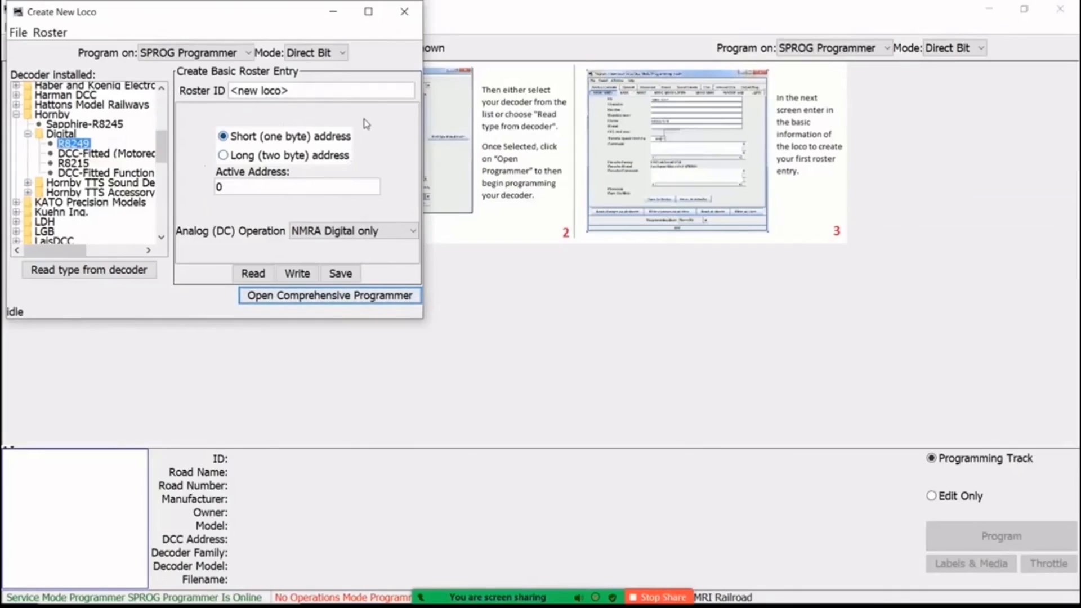
pyautogui.click(314, 295)
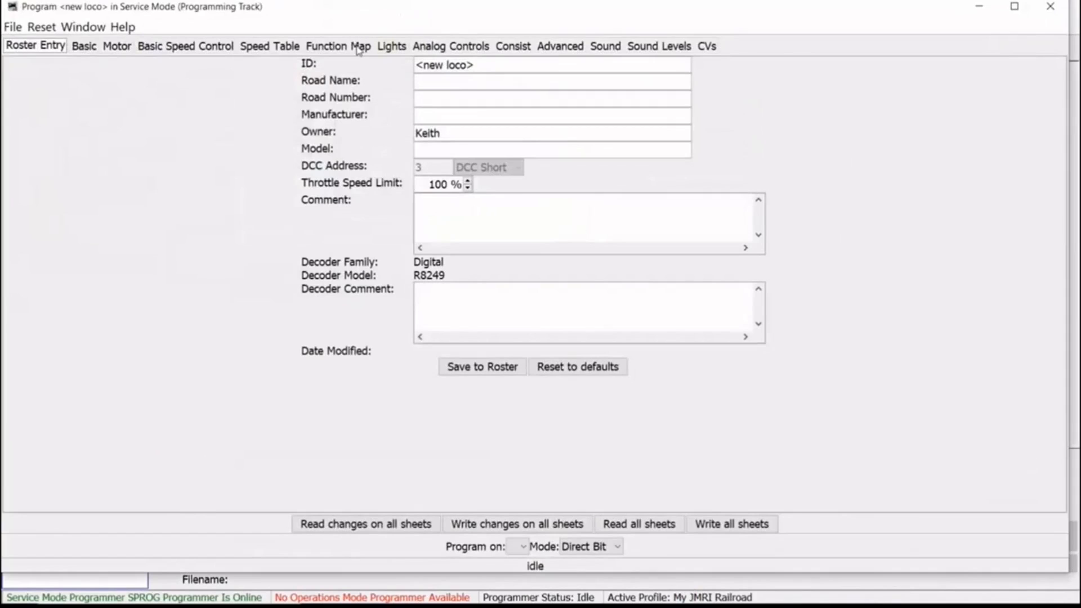
# Replace the new loco's roster ID with "CR 0-4-0".
pyautogui.click(477, 65)
pyautogui.hotkey('ctrl', 'a')
pyautogui.press('BackSpace')
pyautogui.write('CR')
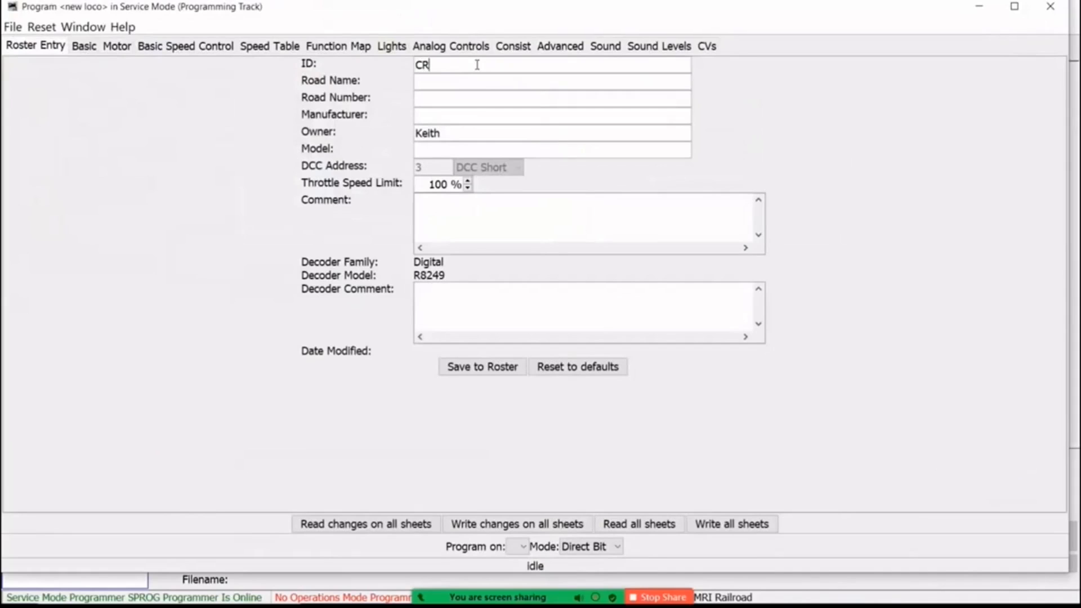
pyautogui.write(' 0-4-')
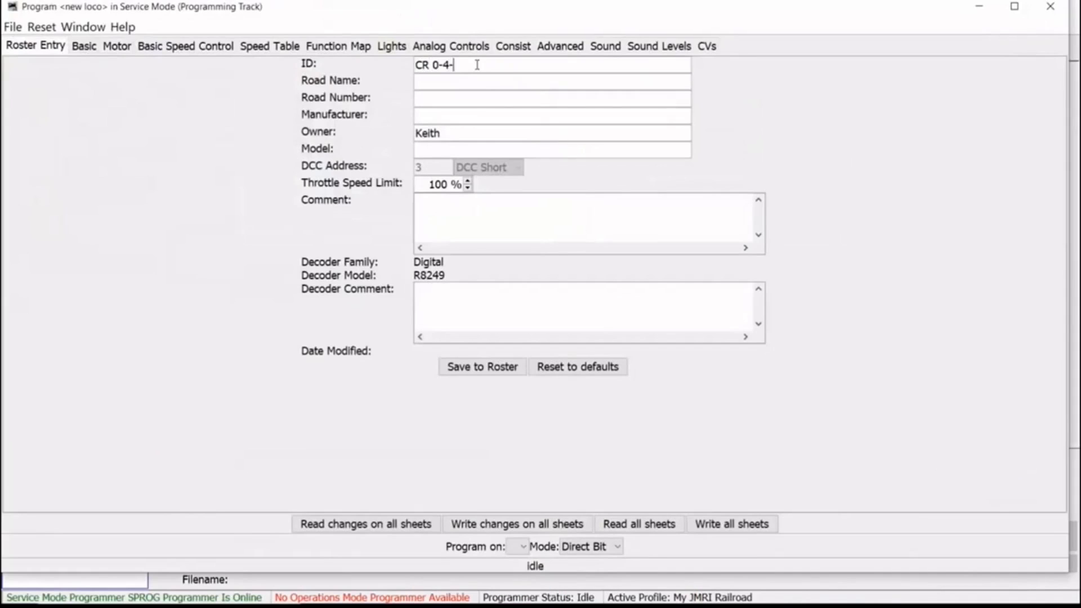
pyautogui.write('0')
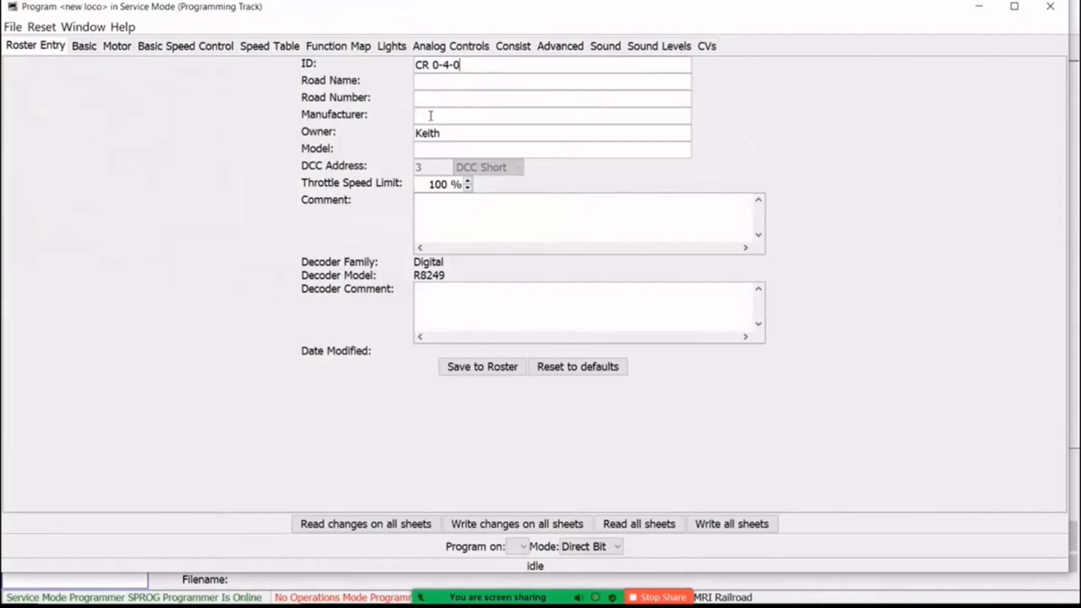
# Enter Hornby as the loco's manufacturer, save the entry to the roster and close the programmer window.
pyautogui.write('Hornby')
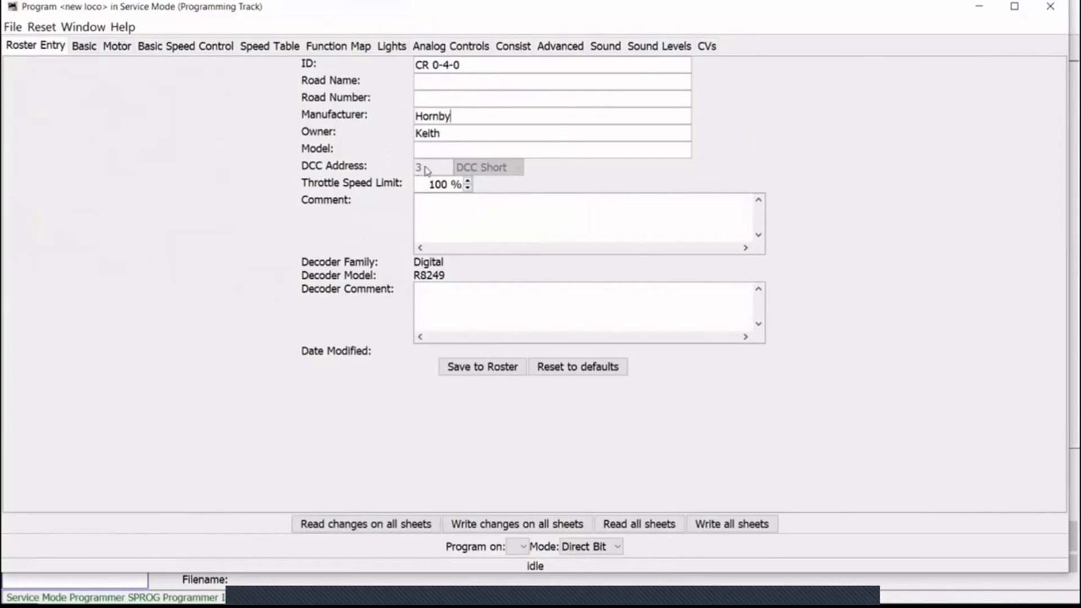
pyautogui.moveTo(432, 169)
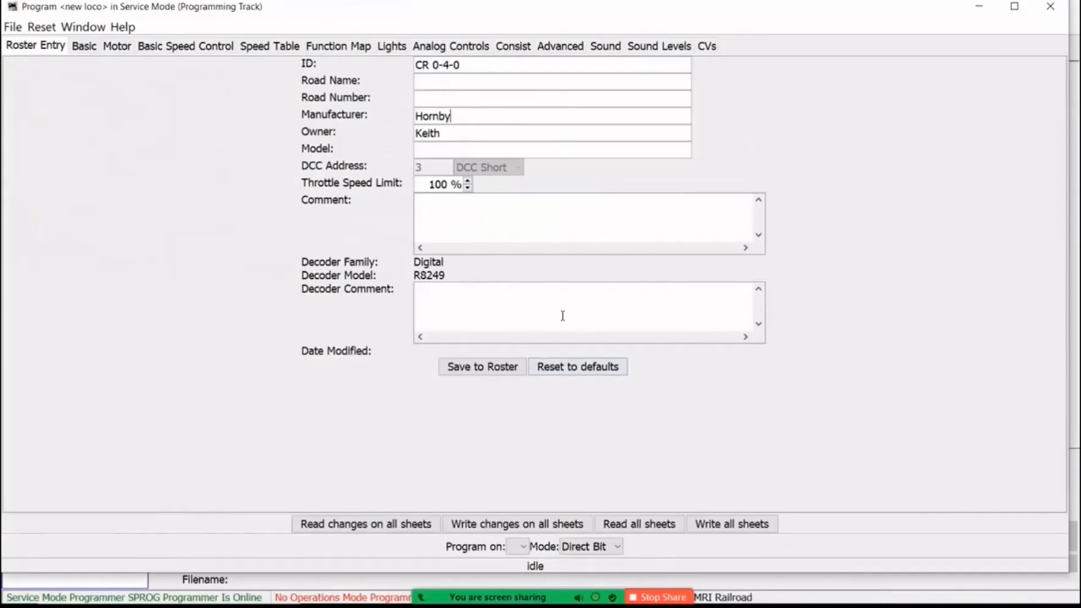
pyautogui.click(476, 369)
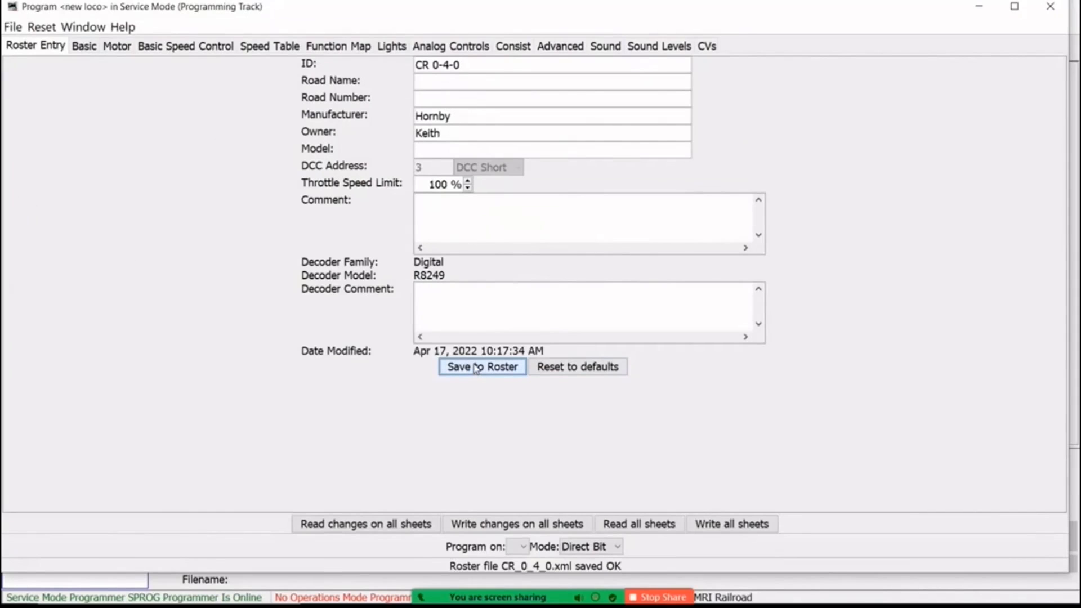
pyautogui.click(1051, 8)
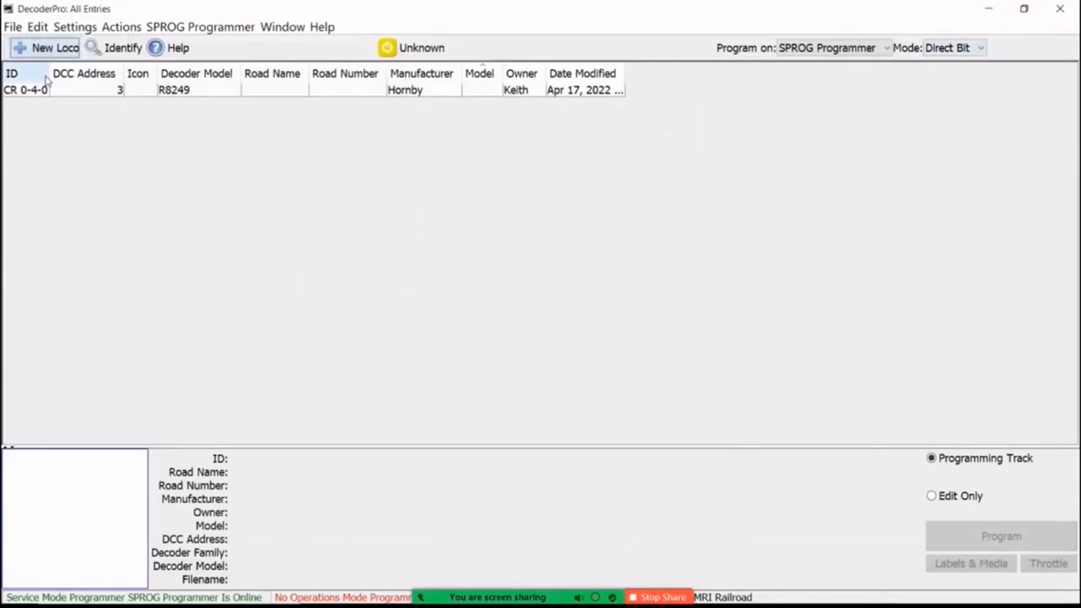
# Widen the ID, Icon, Decoder Model, Road Name, Manufacturer, Owner and Date Modified columns of the roster table.
pyautogui.moveTo(45, 74); pyautogui.dragTo(102, 77)
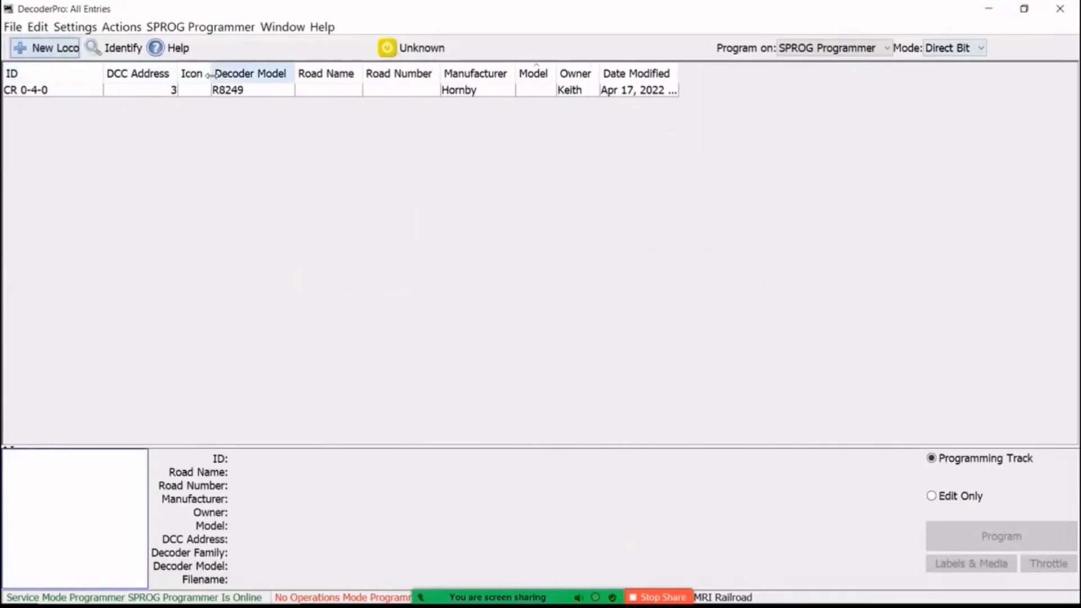
pyautogui.moveTo(211, 77); pyautogui.dragTo(253, 77)
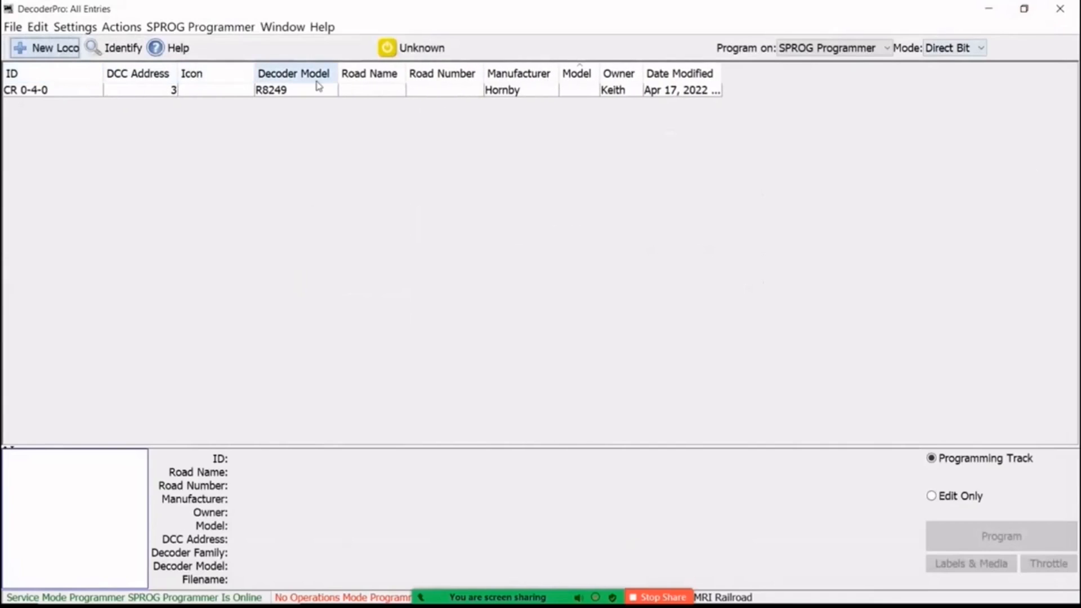
pyautogui.moveTo(338, 77); pyautogui.dragTo(370, 77)
pyautogui.moveTo(450, 77); pyautogui.dragTo(489, 77)
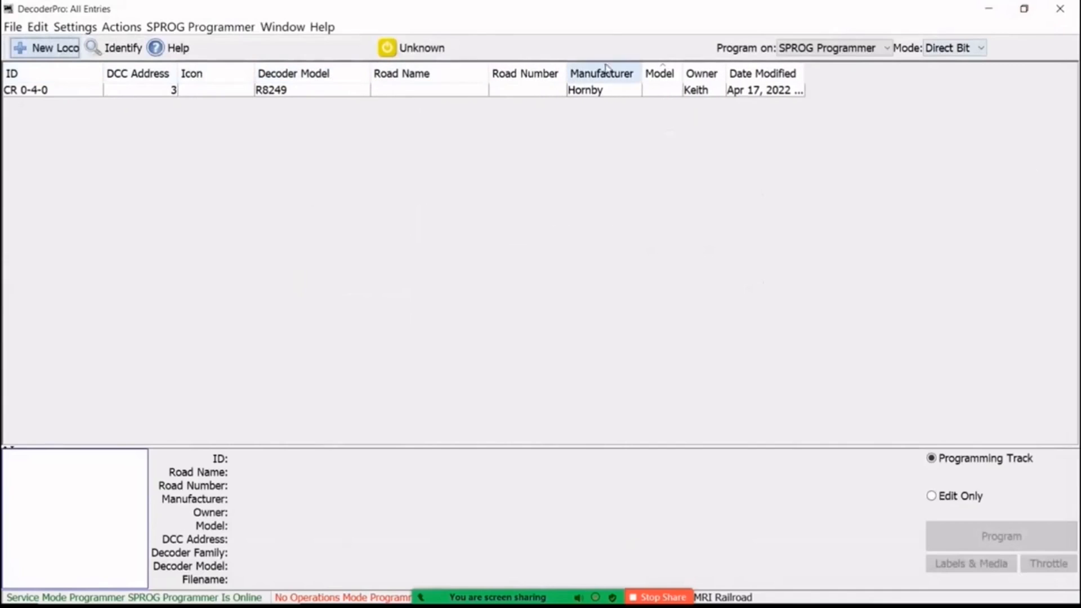
pyautogui.moveTo(641, 71); pyautogui.dragTo(705, 81)
pyautogui.moveTo(832, 77); pyautogui.dragTo(902, 74)
pyautogui.moveTo(753, 76); pyautogui.dragTo(776, 74)
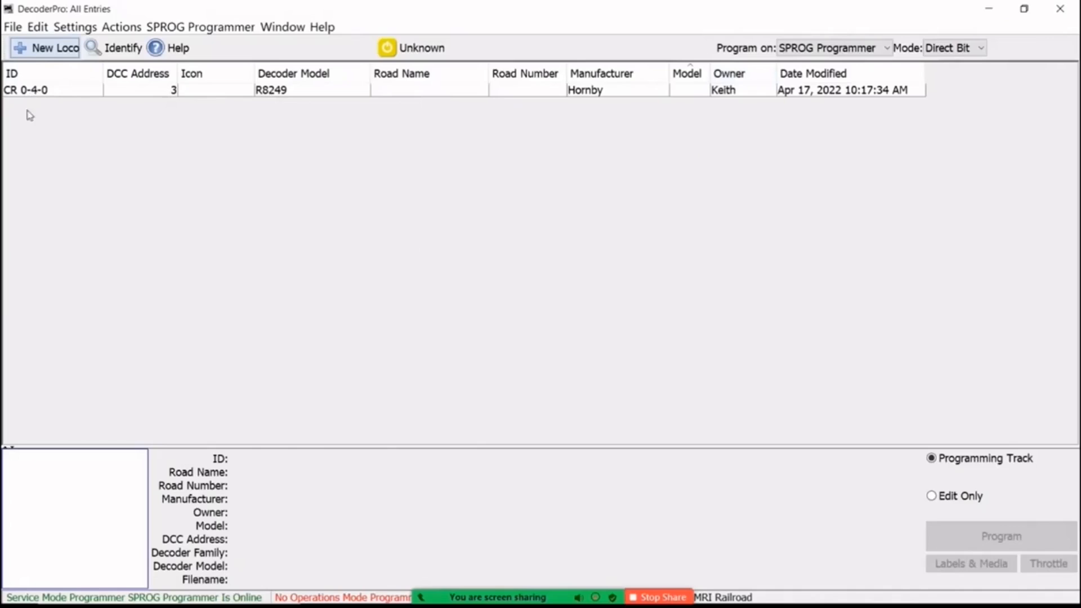
# Set the display font size to 20 points in the preferences, save, and restart DecoderPro.
pyautogui.click(38, 28)
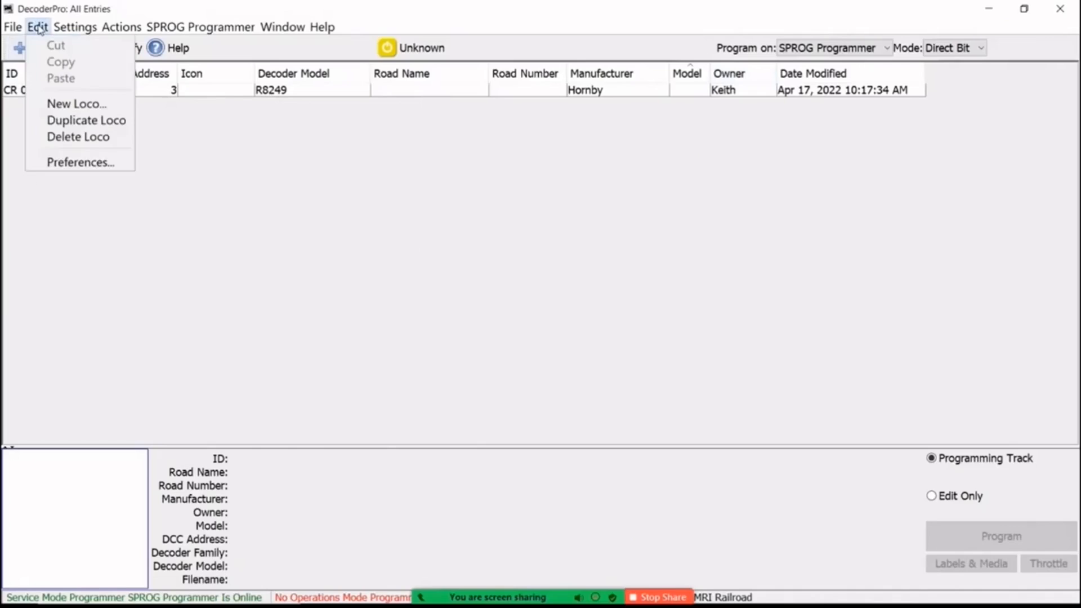
pyautogui.click(72, 164)
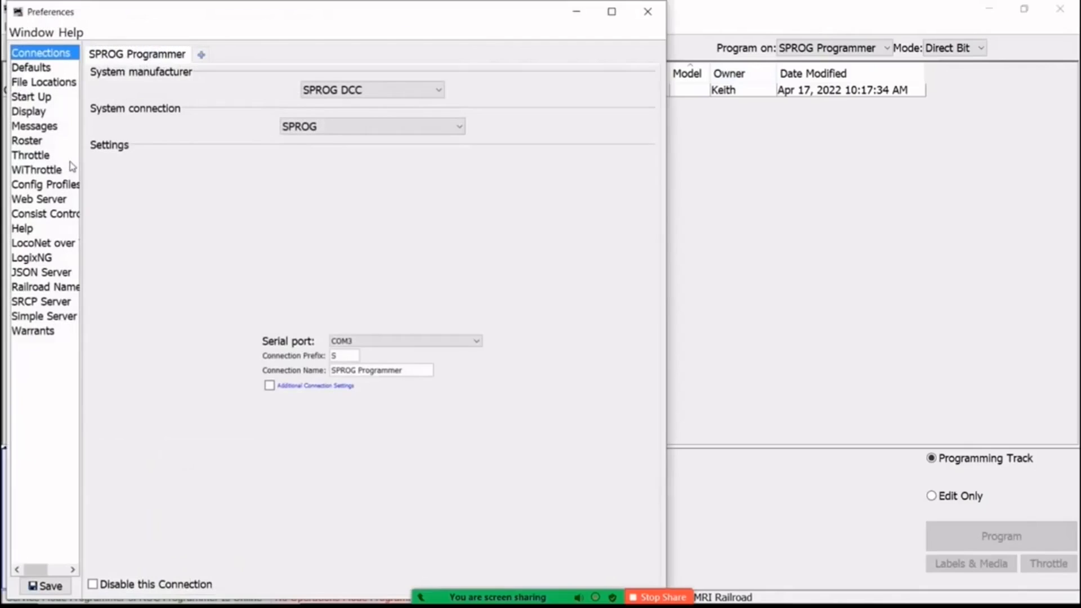
pyautogui.click(17, 112)
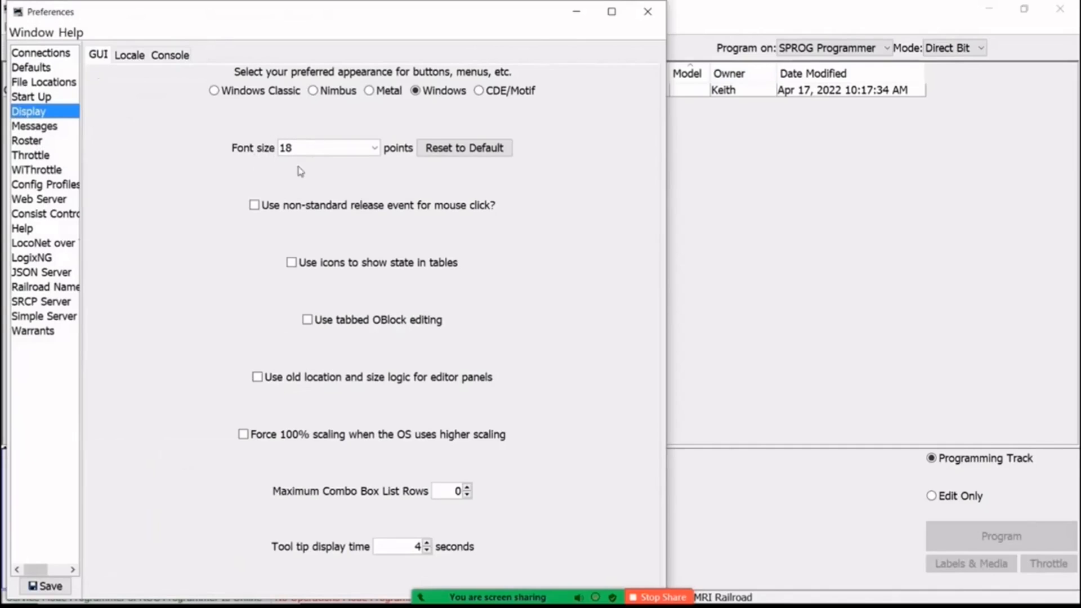
pyautogui.click(374, 148)
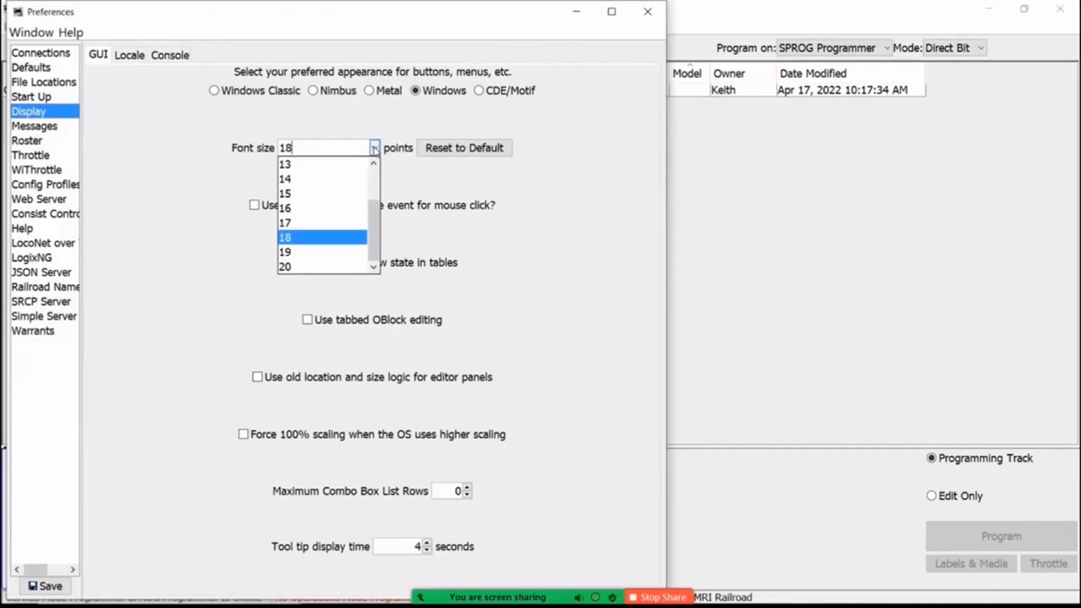
pyautogui.click(288, 267)
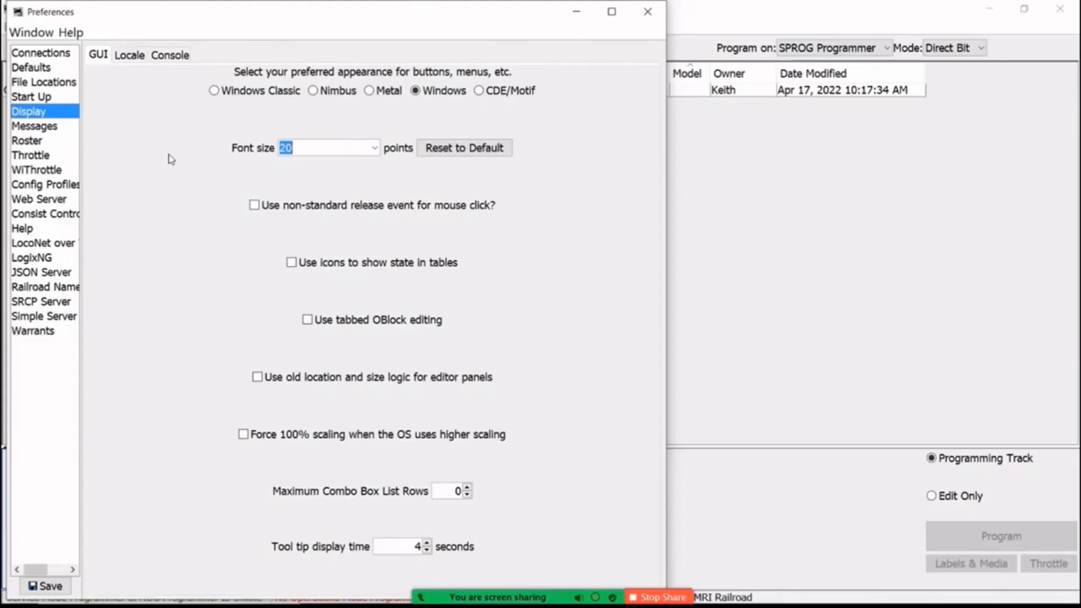
pyautogui.click(43, 587)
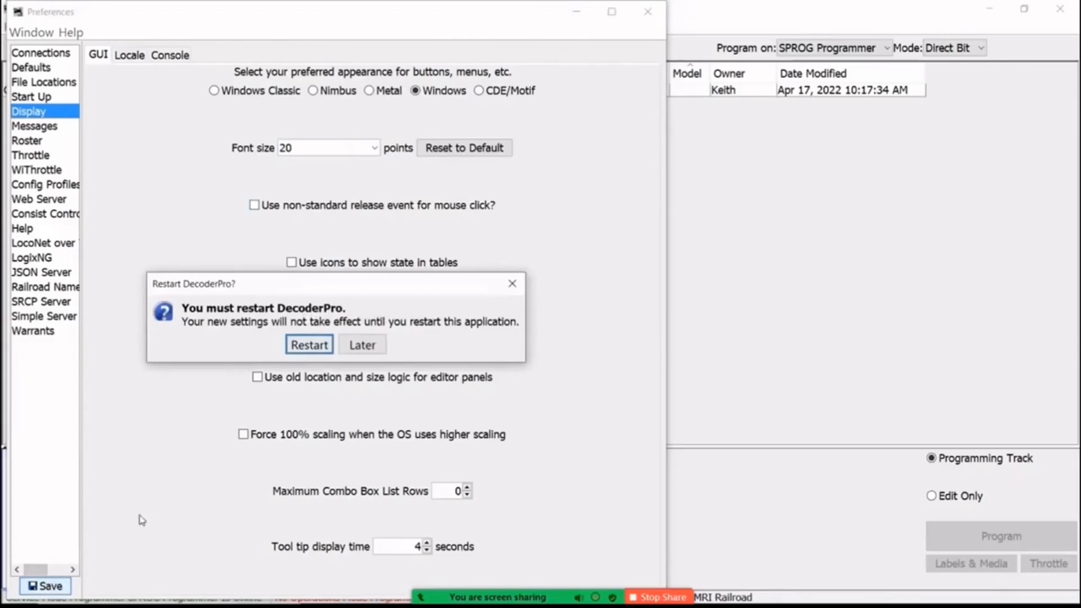
pyautogui.click(308, 346)
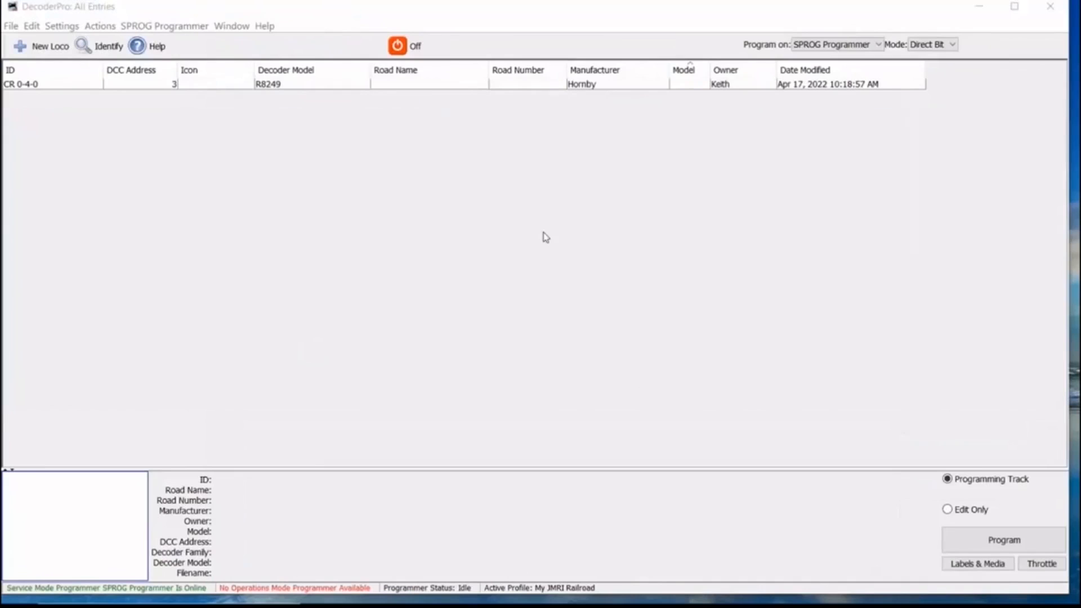
# Create a new loco, read its type from the decoder, choose Hornby TTS A4 4-6-2 and open the comprehensive programmer.
pyautogui.click(45, 46)
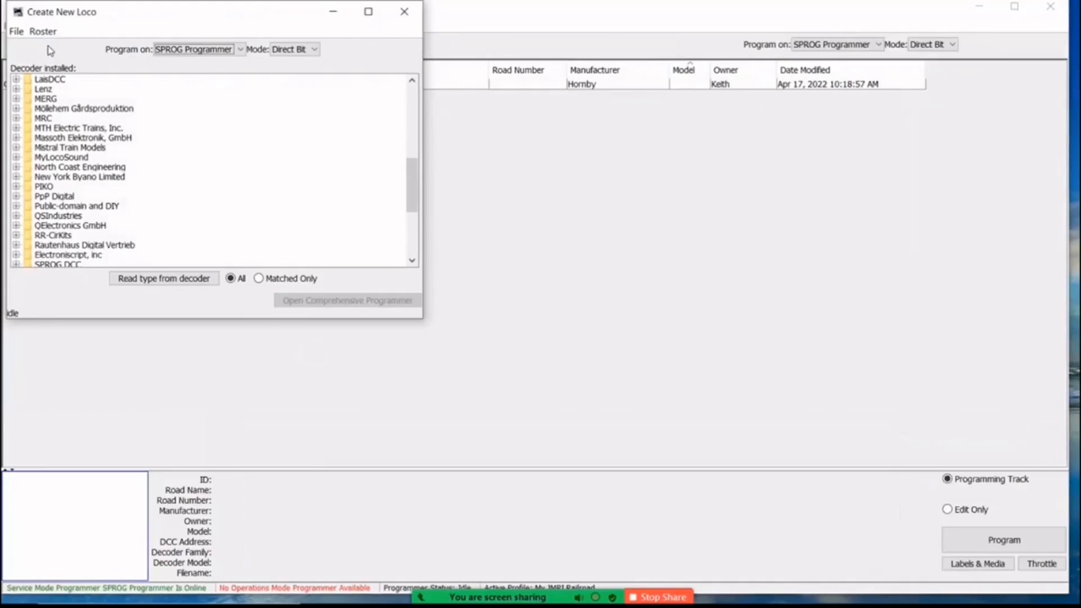
pyautogui.click(157, 281)
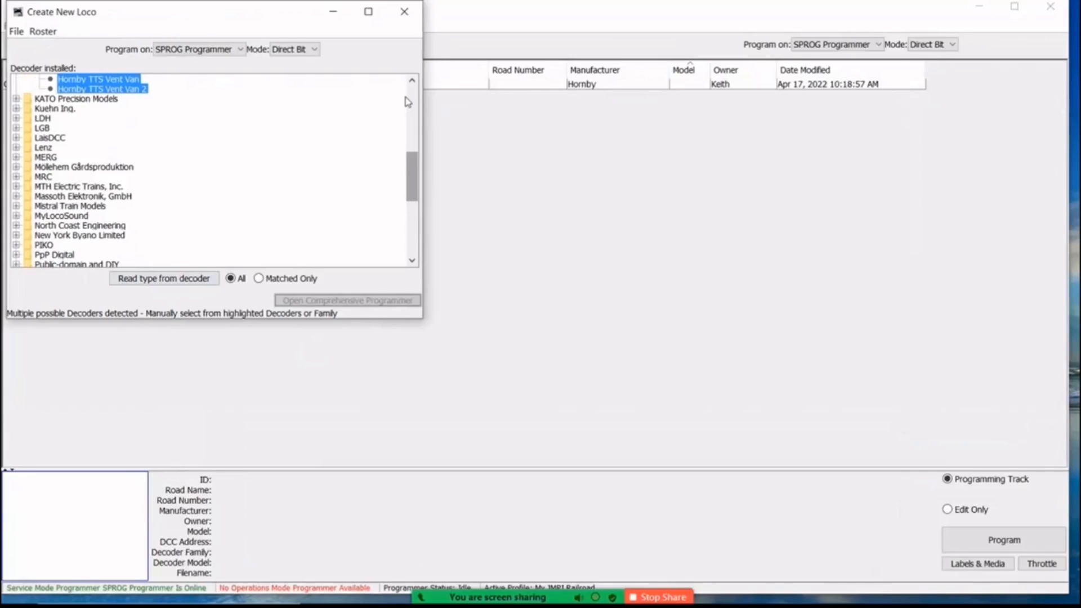
pyautogui.moveTo(413, 185); pyautogui.dragTo(406, 154)
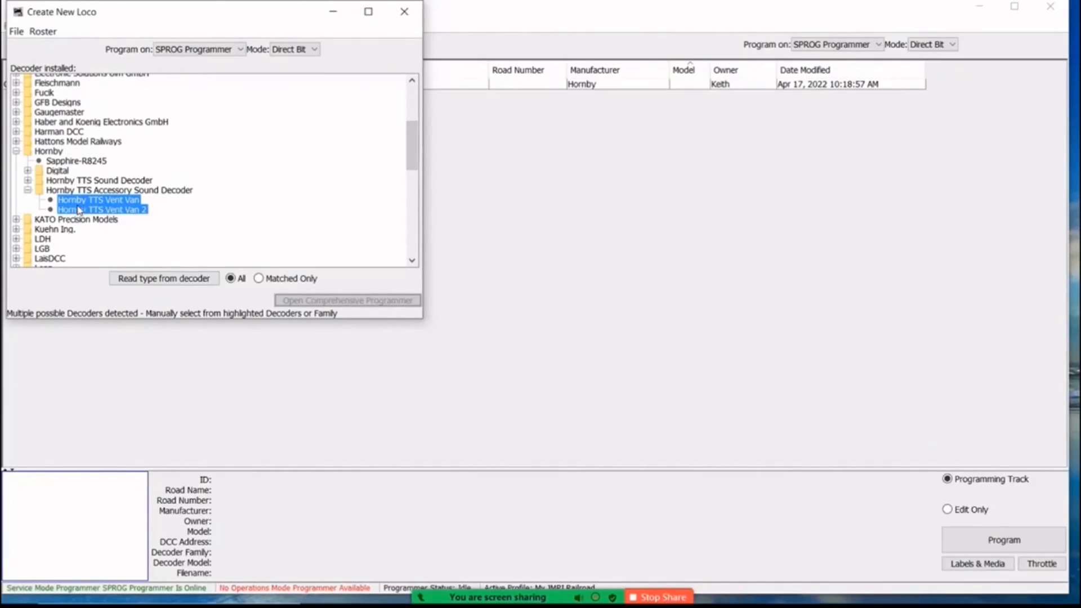
pyautogui.click(27, 180)
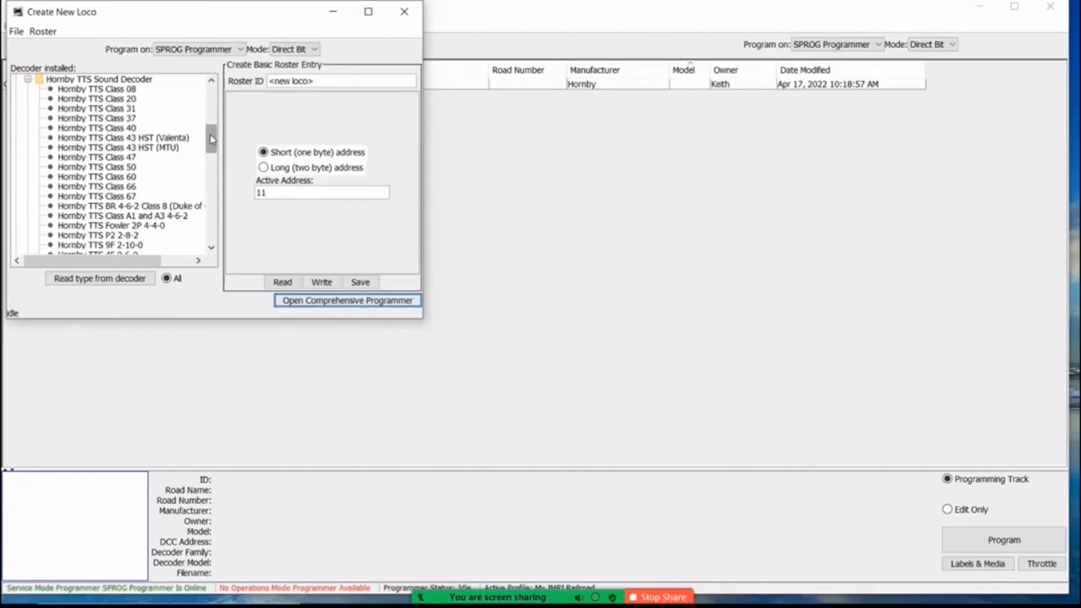
pyautogui.moveTo(212, 139); pyautogui.dragTo(208, 150)
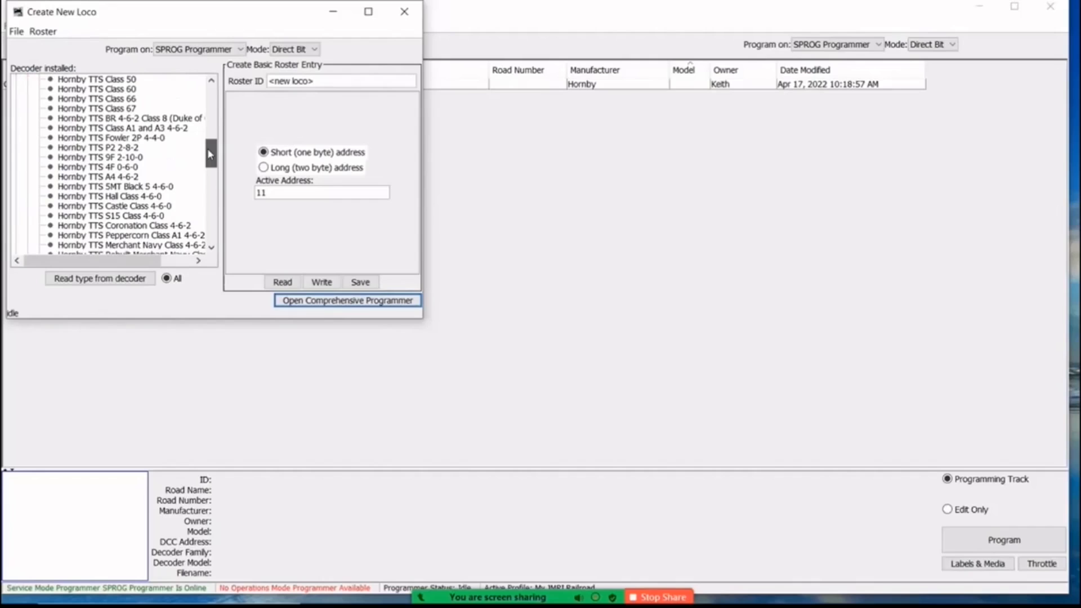
pyautogui.click(121, 178)
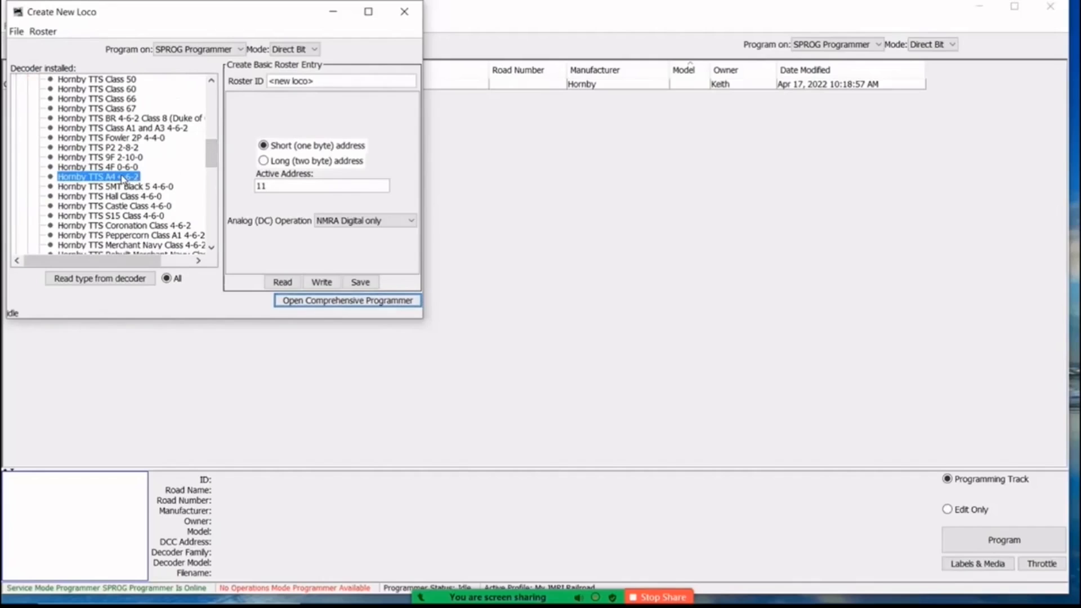
pyautogui.click(339, 301)
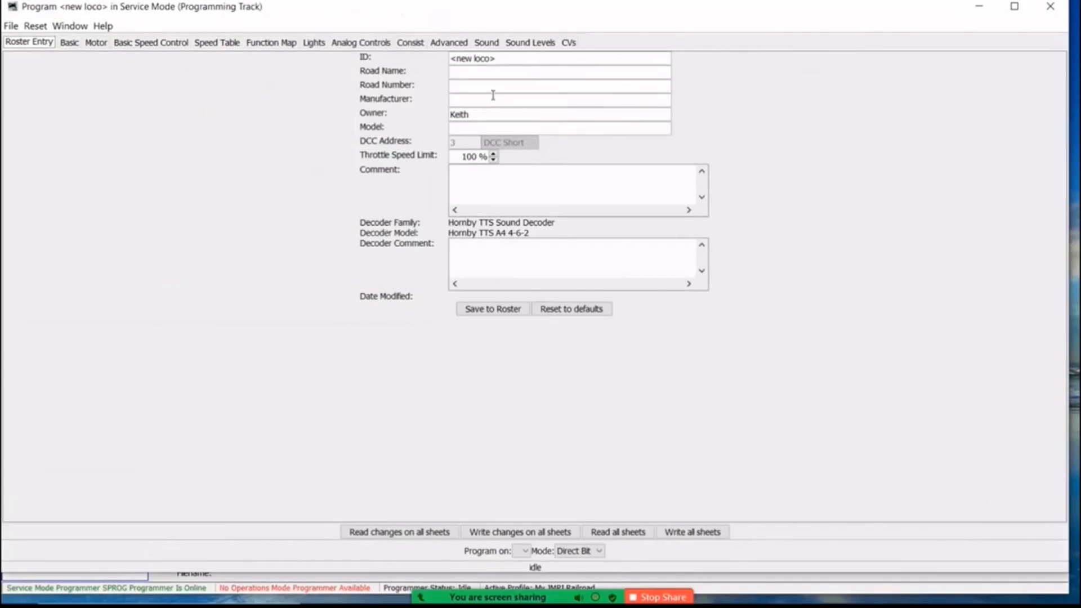
# Replace the new loco's roster ID with "Mallard".
pyautogui.click(500, 59)
pyautogui.press('BackSpace')
pyautogui.press('BackSpace')
pyautogui.press('BackSpace')
pyautogui.press('BackSpace')
pyautogui.press('BackSpace')
pyautogui.press('BackSpace')
pyautogui.press('BackSpace')
pyautogui.press('BackSpace')
pyautogui.press('BackSpace')
pyautogui.write('Mallard')
# Enter Hornby as Mallard's manufacturer, save the entry to the roster and close the programmer window.
pyautogui.click(468, 101)
pyautogui.write('Hornby')
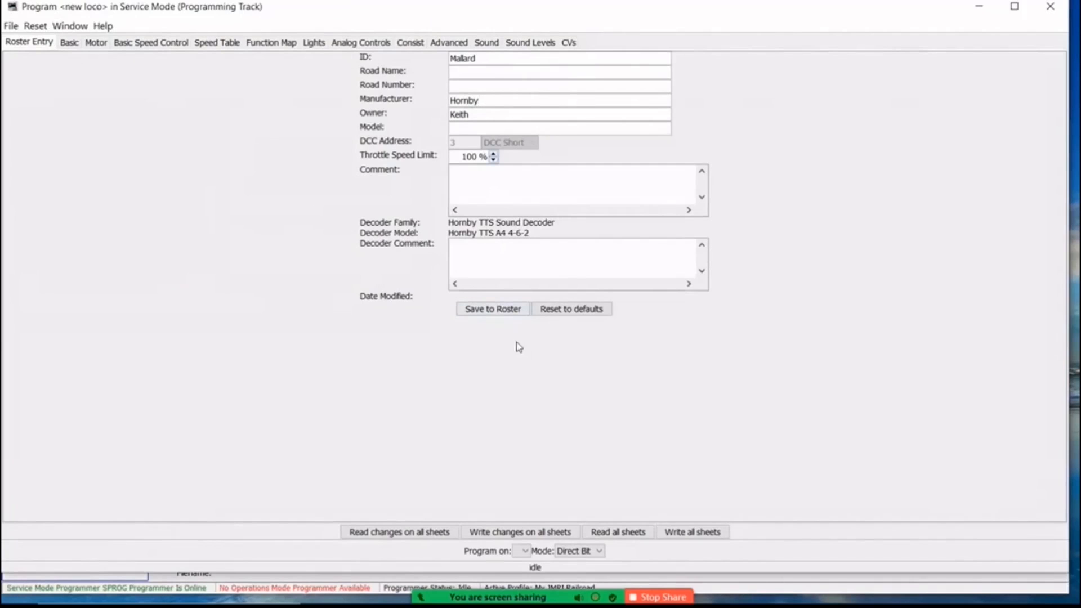
pyautogui.click(495, 310)
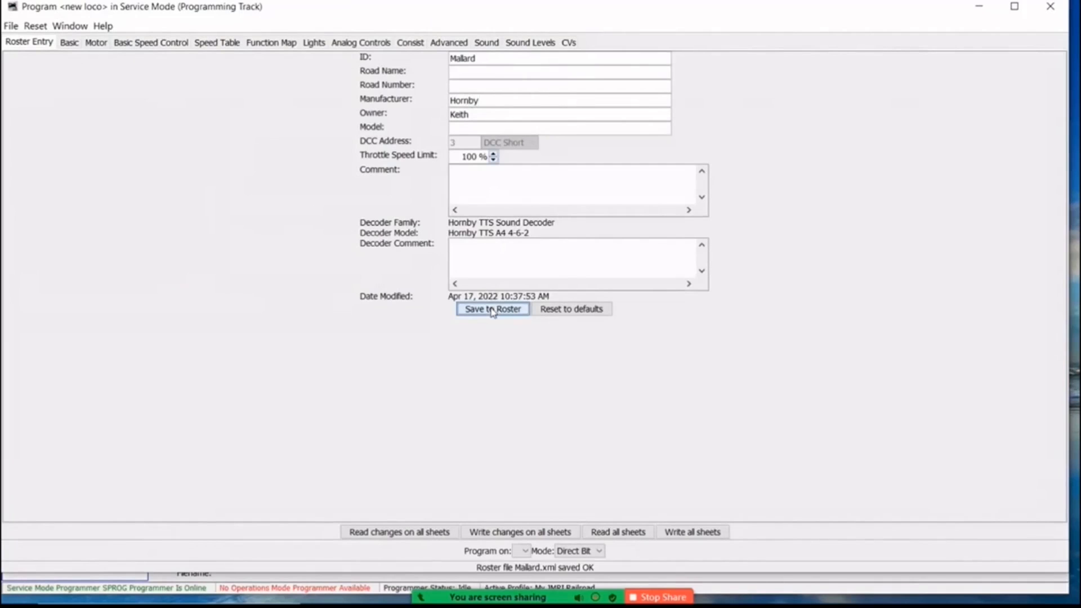
pyautogui.click(1051, 7)
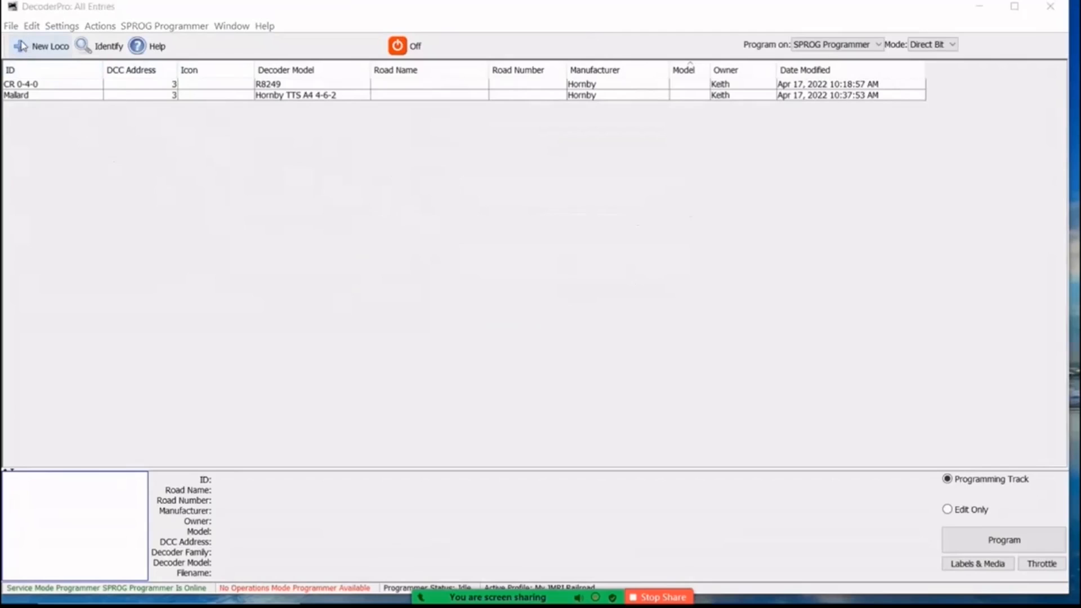
# Create another new loco, read its decoder type, choose MX645R version 37+ and open the comprehensive programmer.
pyautogui.click(24, 46)
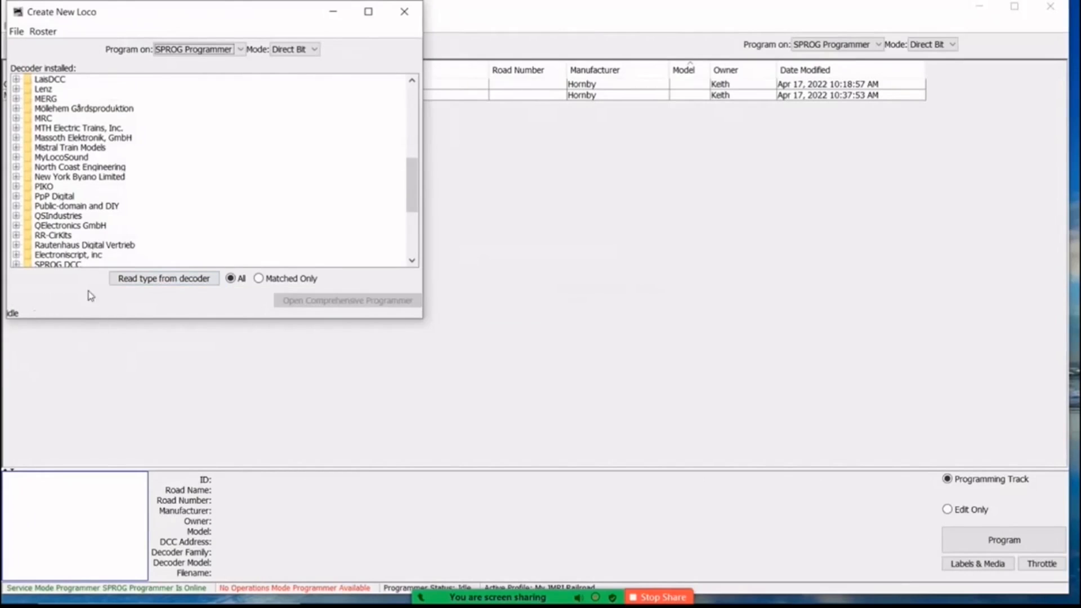
pyautogui.click(162, 279)
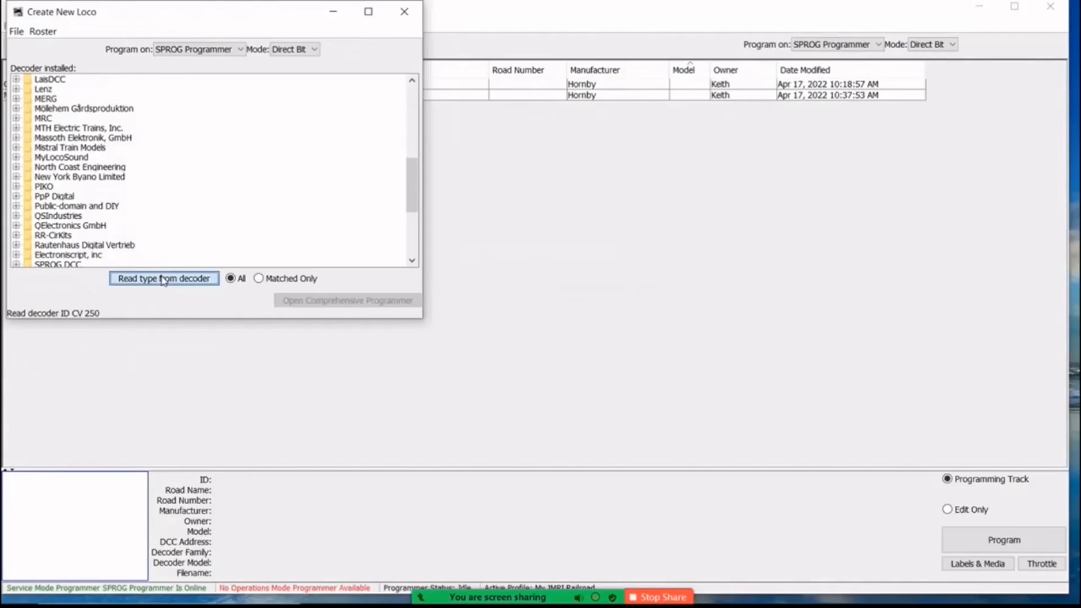
pyautogui.moveTo(413, 226); pyautogui.dragTo(411, 237)
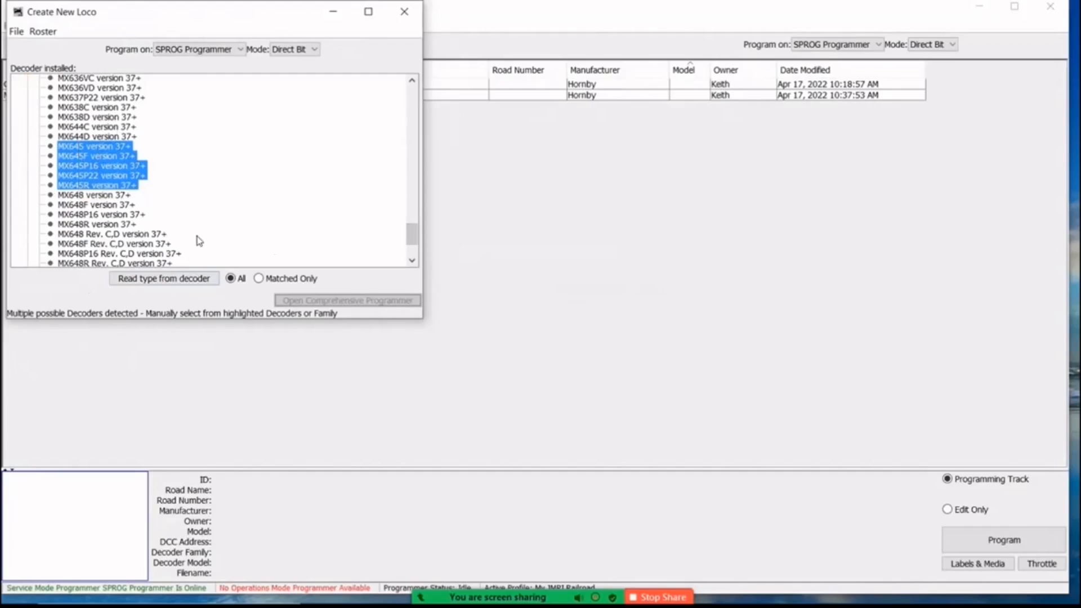
pyautogui.click(77, 187)
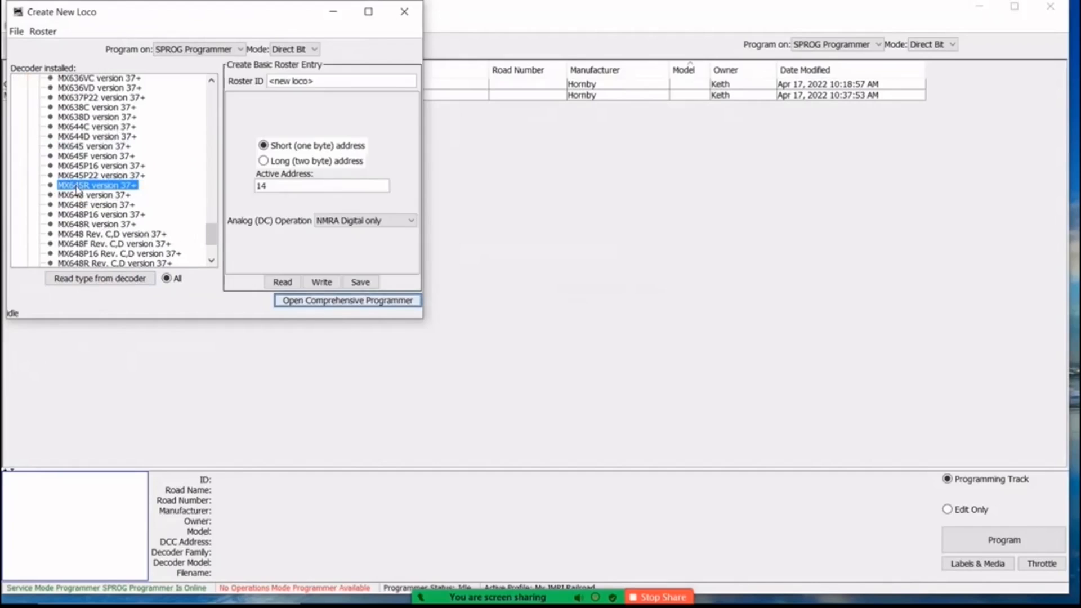
pyautogui.click(345, 302)
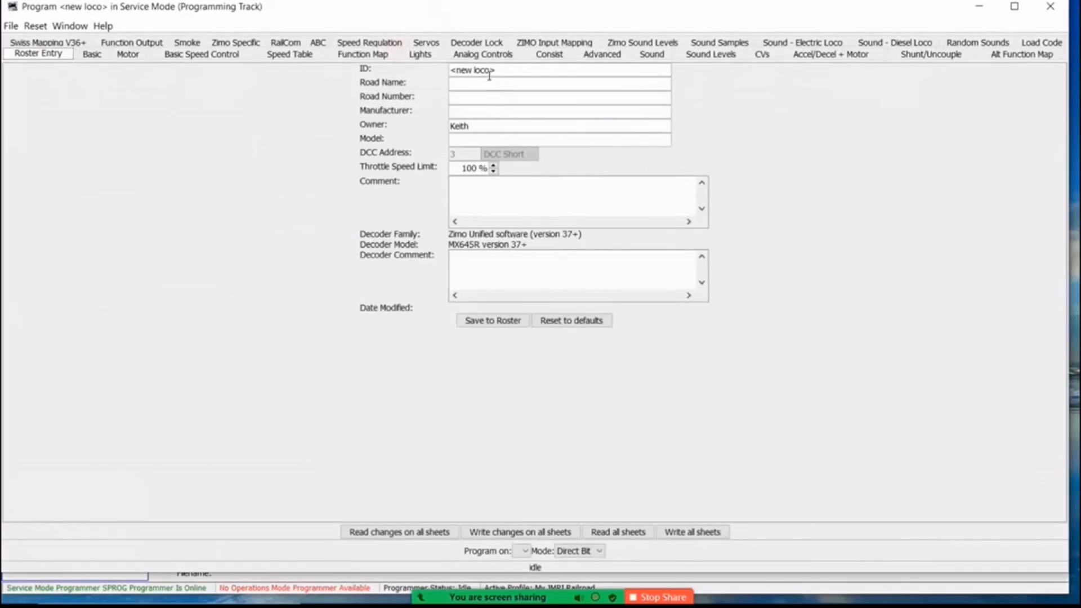
# Replace the new loco's roster ID with "Duke of Gloucester".
pyautogui.press('BackSpace')
pyautogui.press('BackSpace')
pyautogui.press('BackSpace')
pyautogui.press('BackSpace')
pyautogui.press('BackSpace')
pyautogui.press('BackSpace')
pyautogui.press('BackSpace')
pyautogui.press('BackSpace')
pyautogui.press('BackSpace')
pyautogui.press('BackSpace')
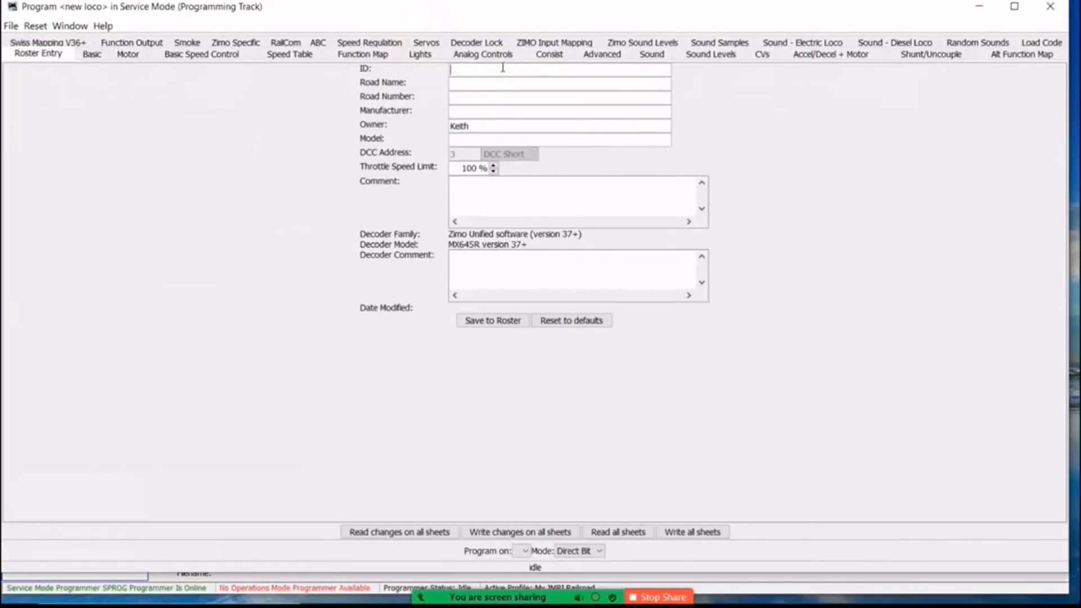
pyautogui.write('Duke of Gloucester')
# Enter Hornby as Duke of Gloucester's manufacturer, save the entry to the roster and close the programmer window.
pyautogui.click(459, 112)
pyautogui.write('Hornby')
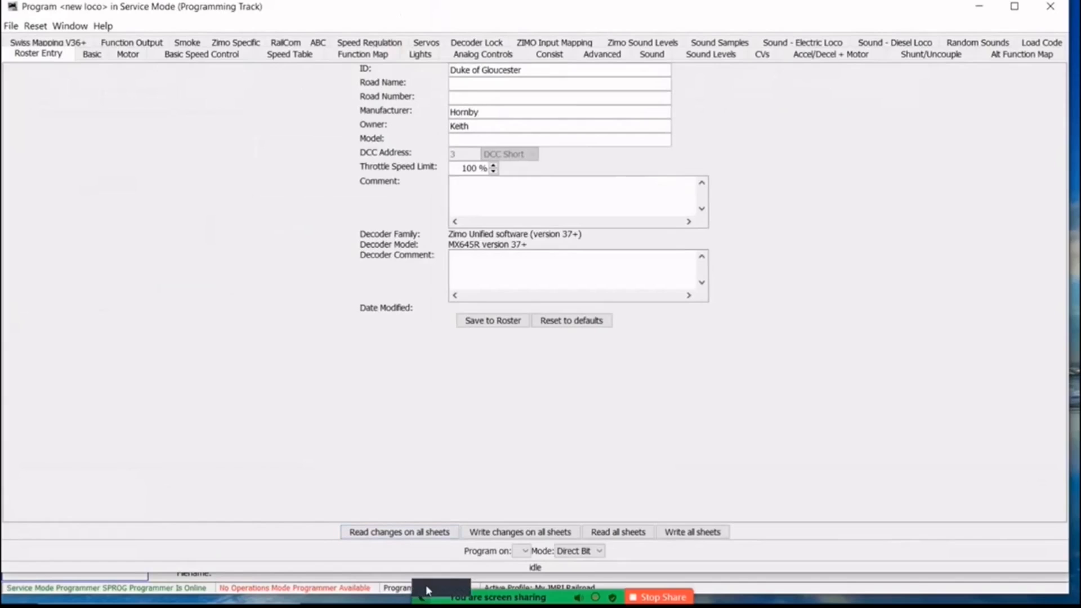
pyautogui.click(496, 320)
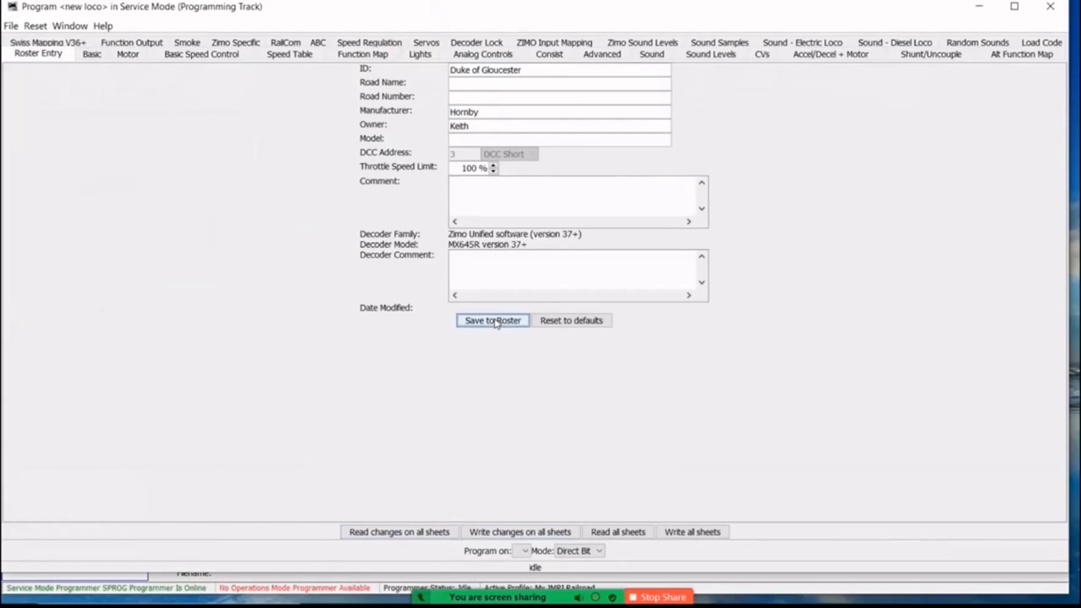
pyautogui.click(1051, 7)
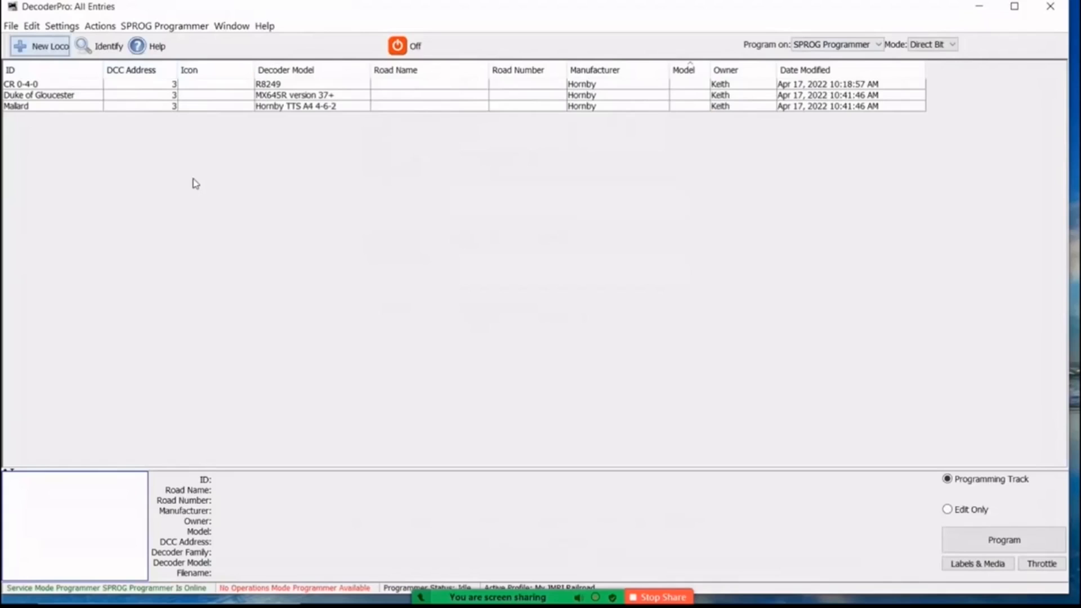
# Open the CR 0-4-0 roster entry for programming and read CV 1 from its decoder in the CV list.
pyautogui.click(169, 84)
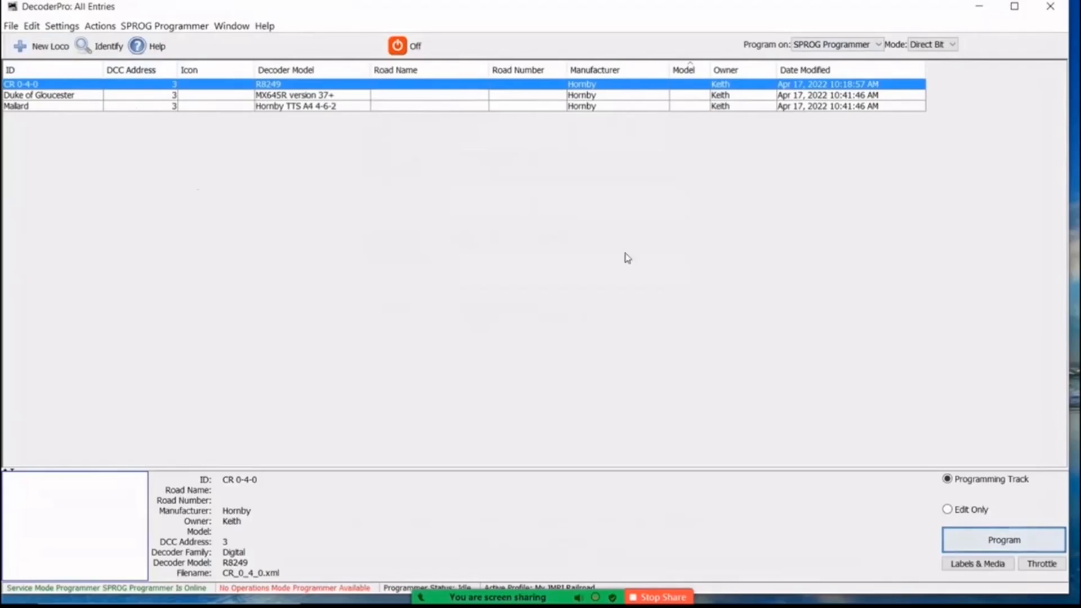
pyautogui.click(995, 544)
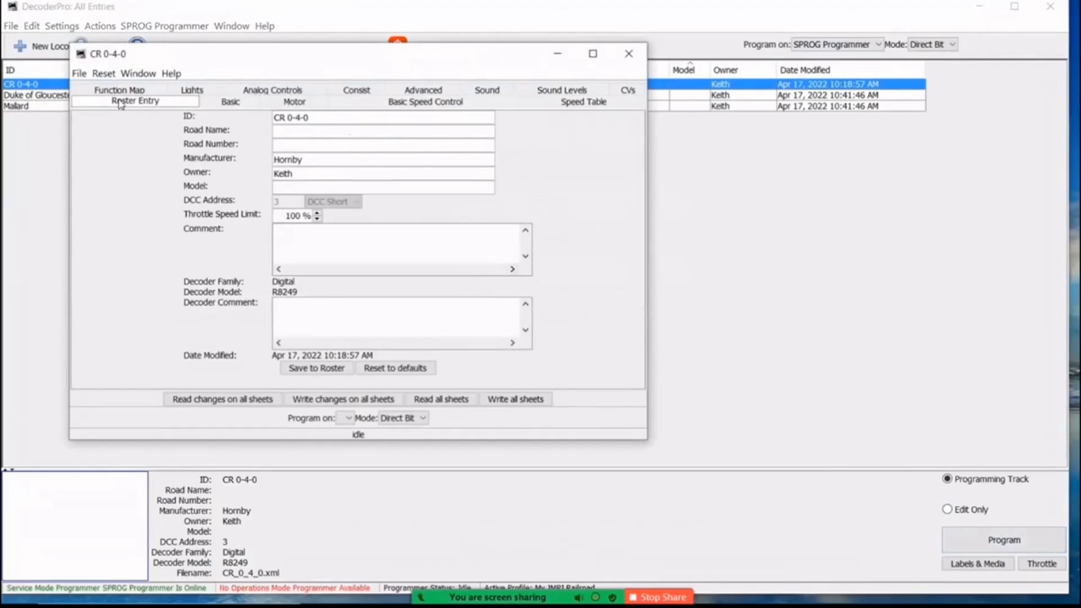
pyautogui.click(628, 91)
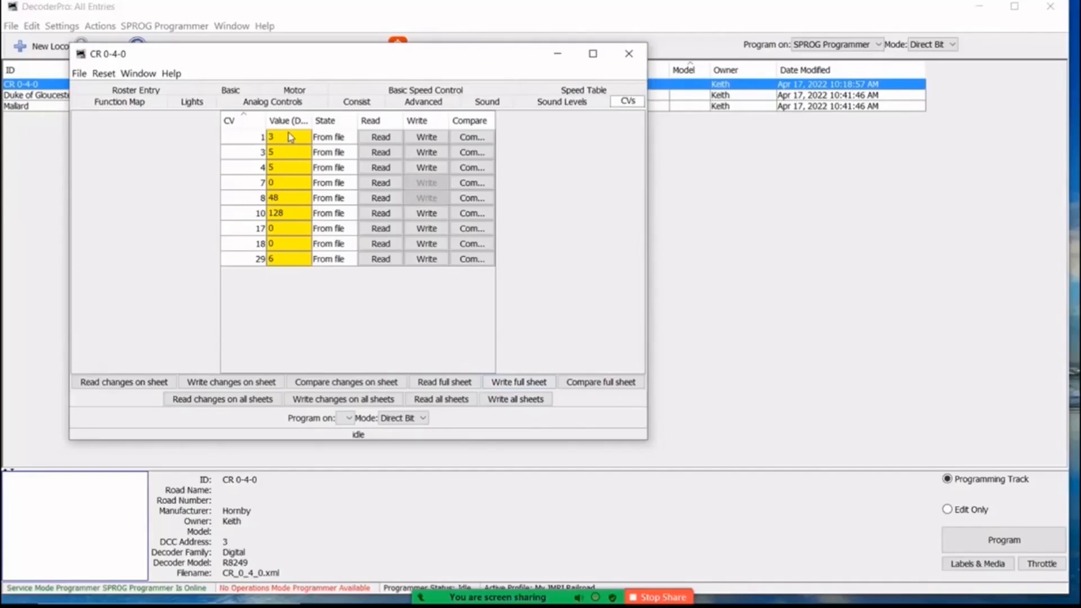
pyautogui.click(388, 140)
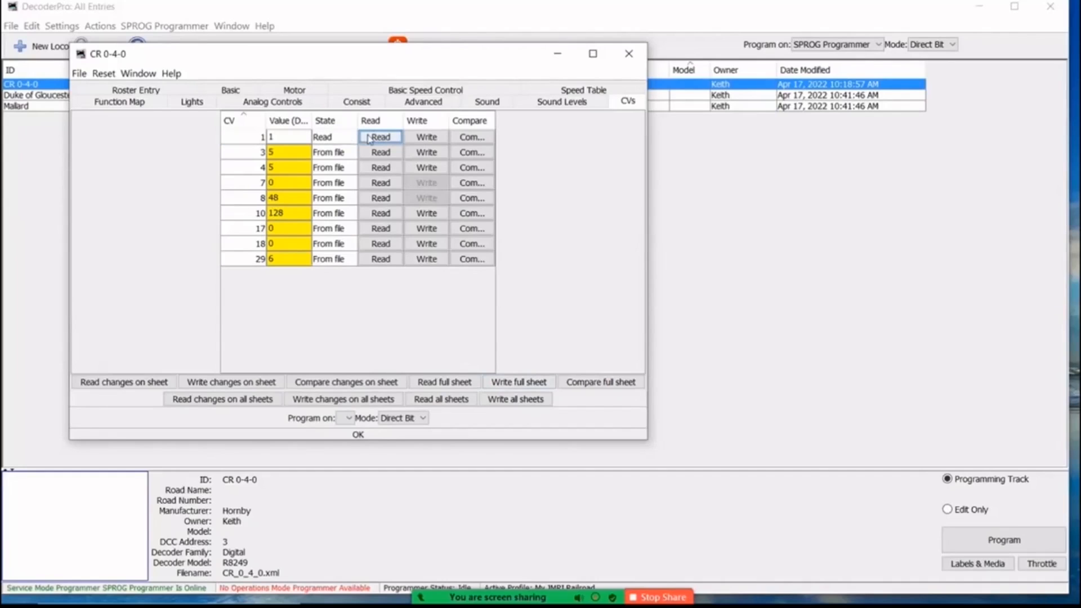
# Read the full CV sheet of CR 0-4-0, reread CV 18, and close the programmer saving the changes.
pyautogui.click(435, 382)
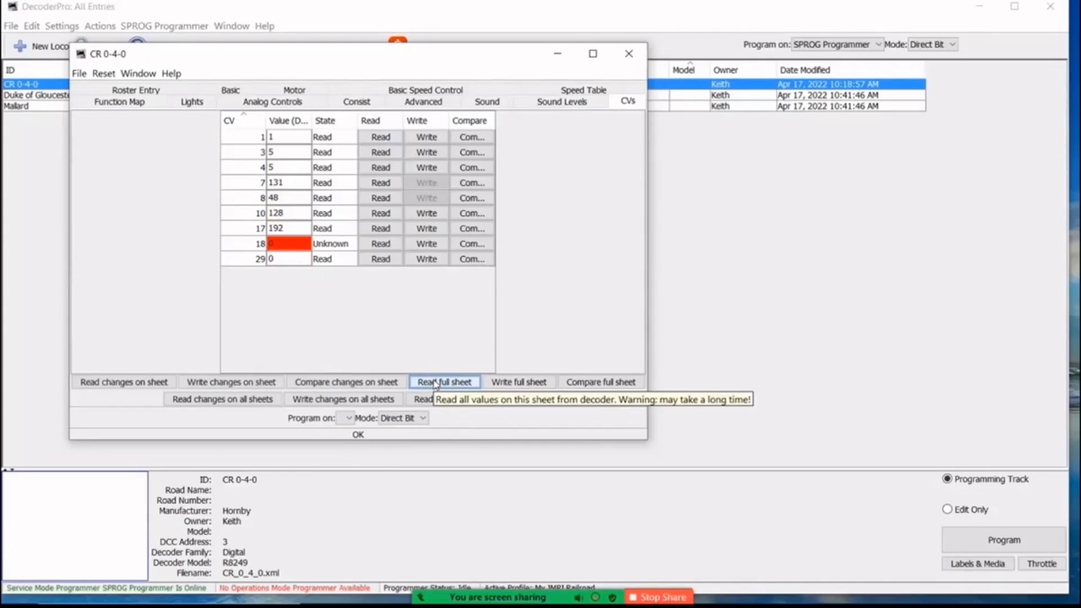
pyautogui.click(377, 245)
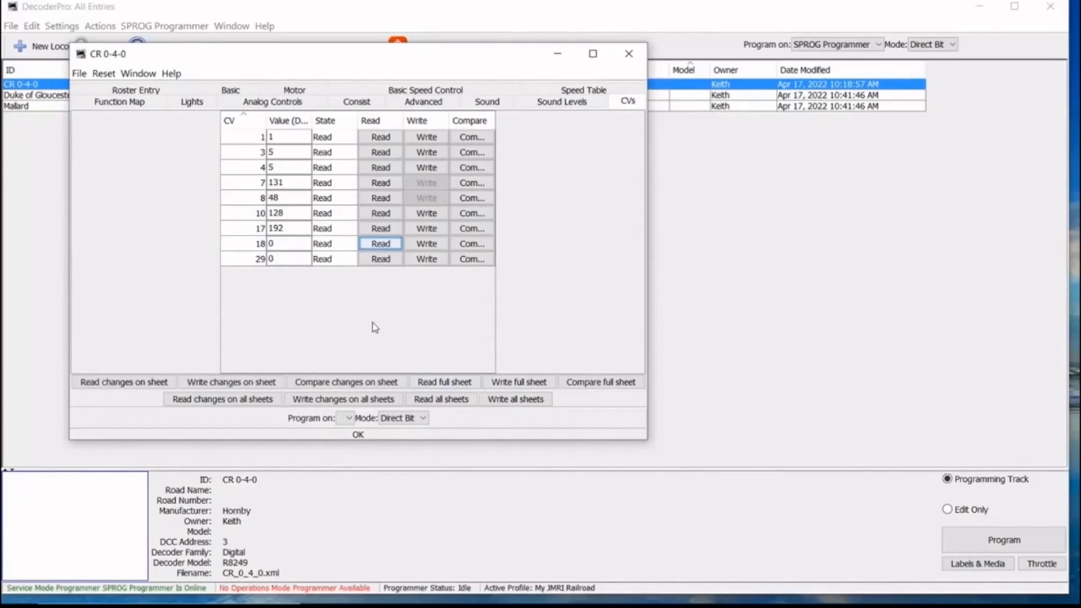
pyautogui.click(627, 50)
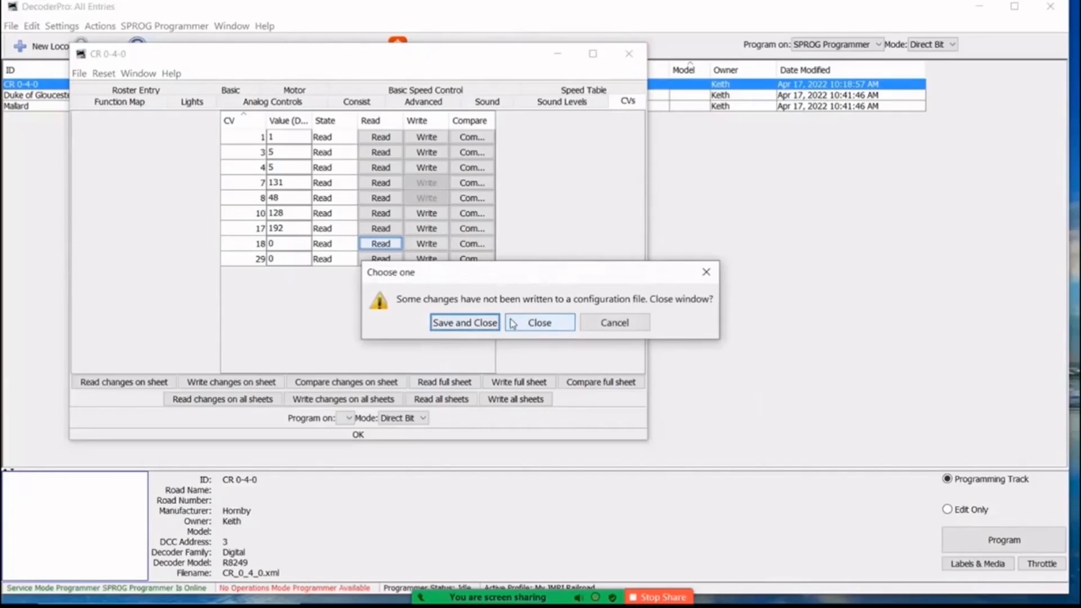
pyautogui.click(460, 323)
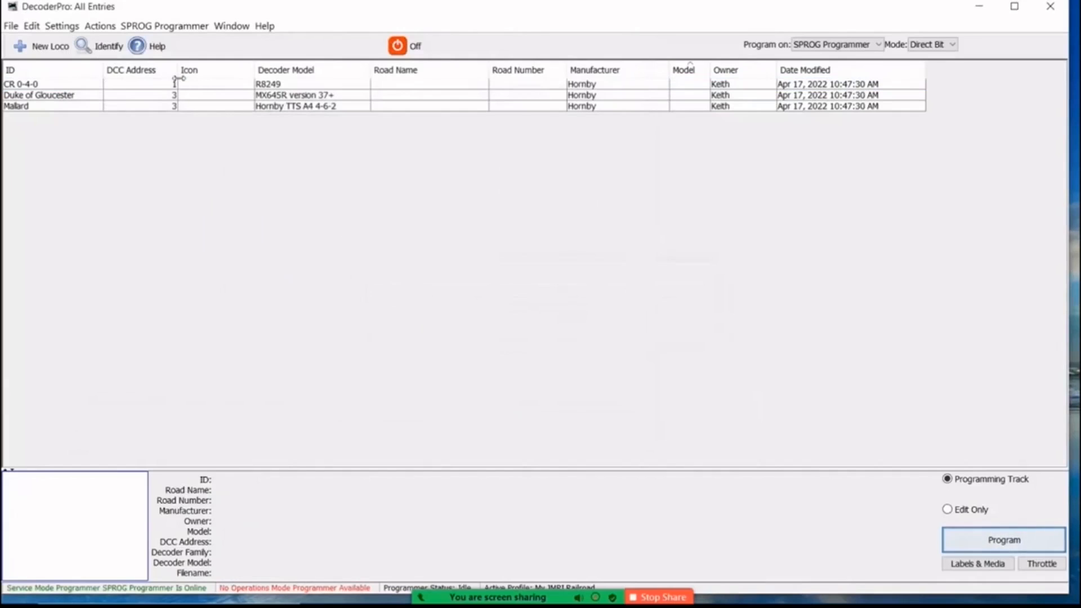
# Open the Duke of Gloucester entry for programming and read CV 1 from its decoder in the CV list.
pyautogui.click(148, 95)
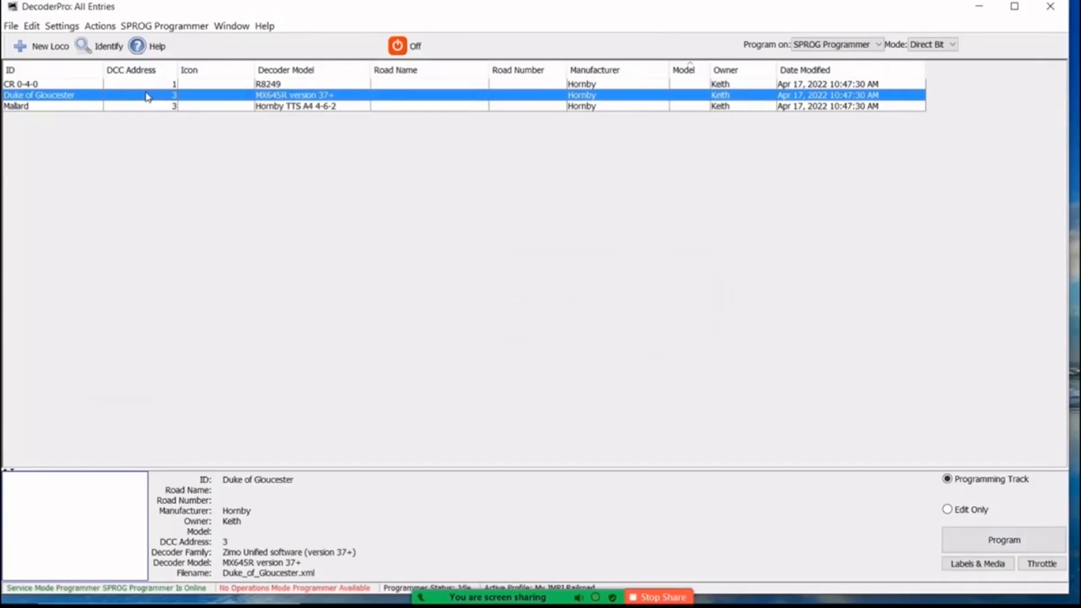
pyautogui.click(991, 543)
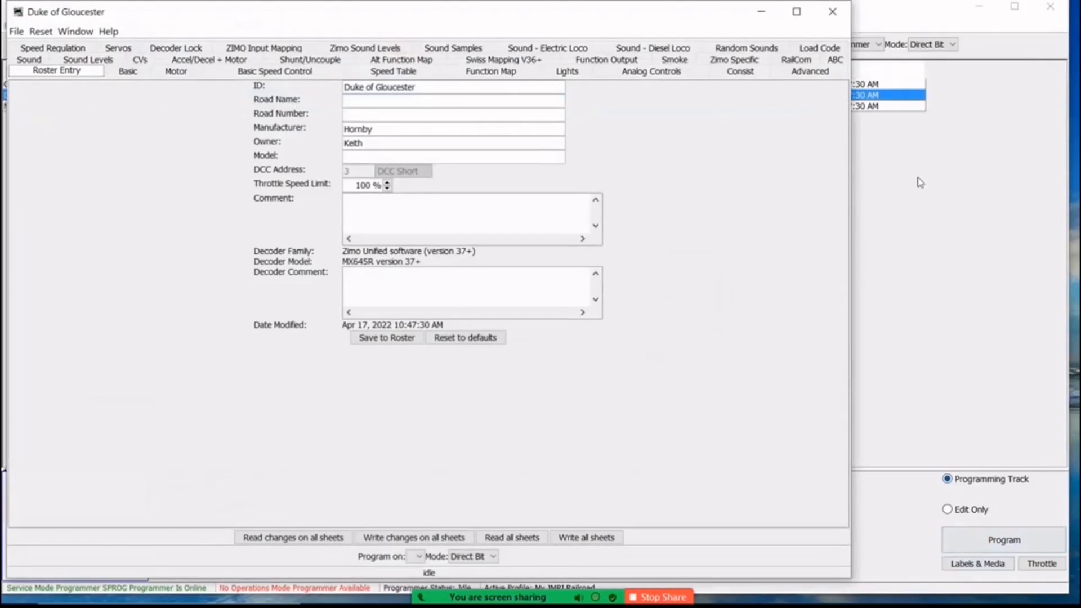
pyautogui.click(140, 61)
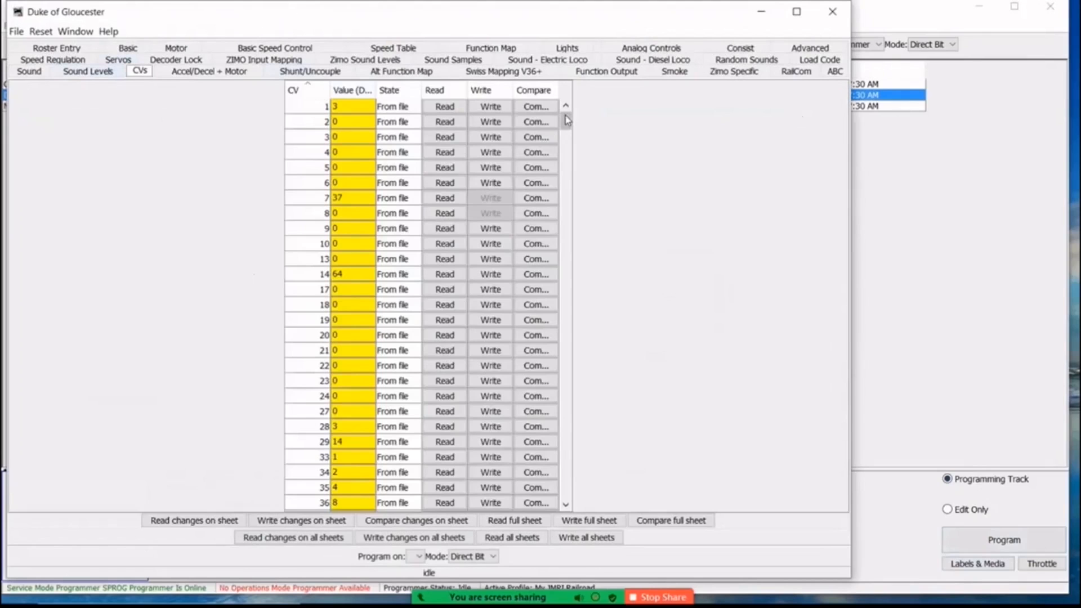
pyautogui.moveTo(565, 121)
pyautogui.mouseDown()
pyautogui.moveTo(564, 491)
pyautogui.moveTo(562, 110)
pyautogui.mouseUp()
pyautogui.click(444, 107)
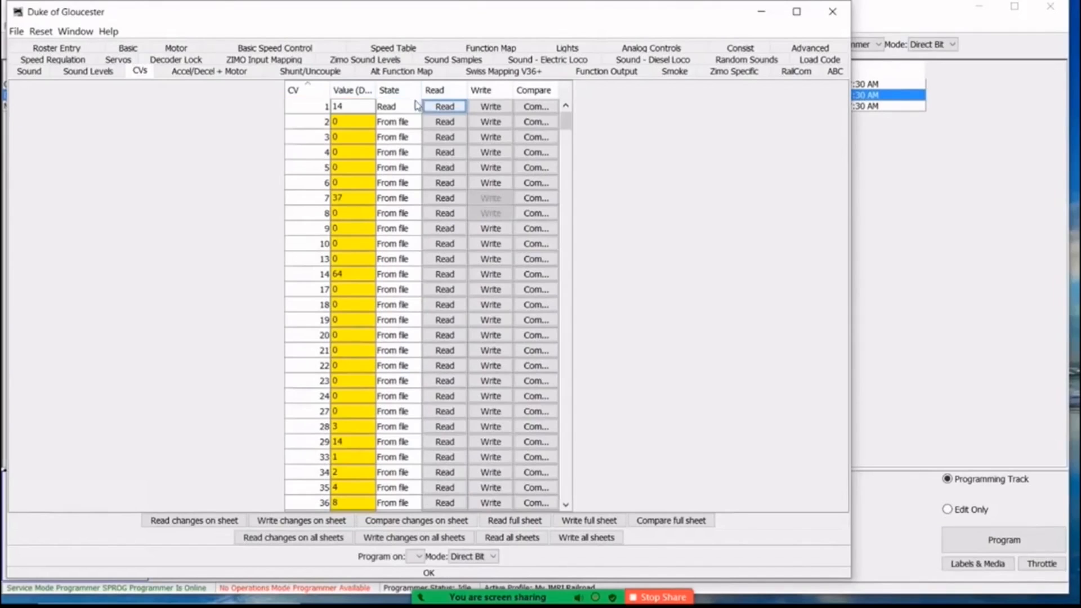
# Set CV 1 of Duke of Gloucester to 3 and write it to the decoder.
pyautogui.click(346, 107)
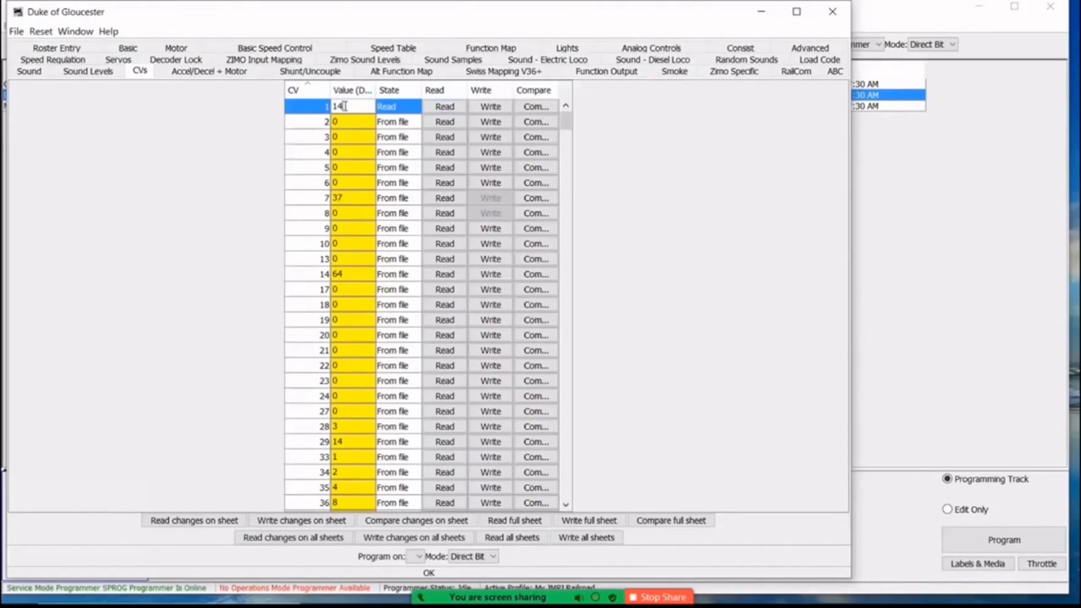
pyautogui.press('BackSpace')
pyautogui.press('BackSpace')
pyautogui.write('3')
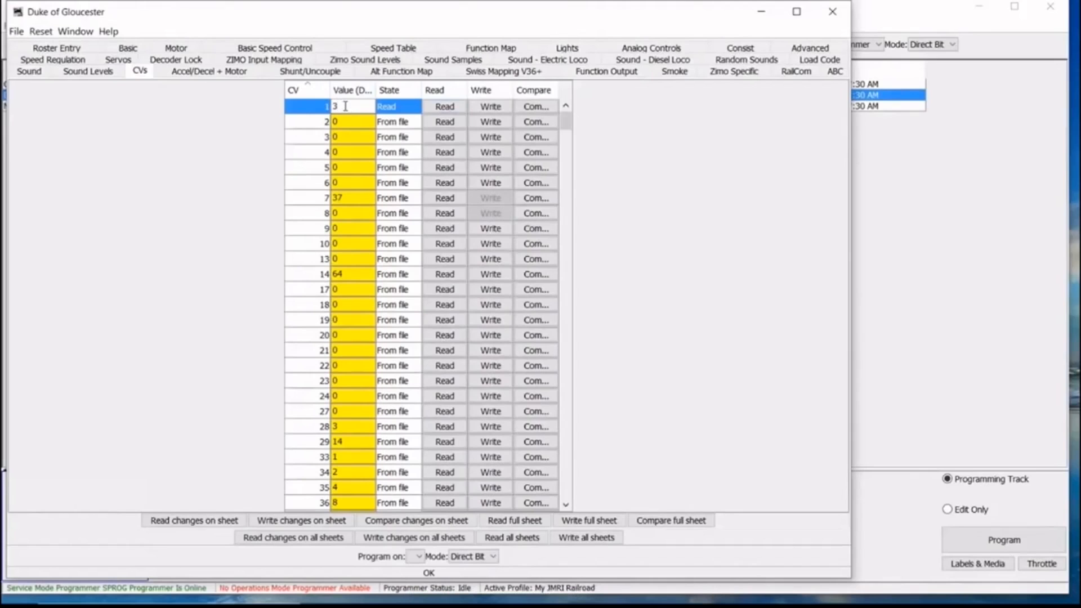
pyautogui.click(484, 107)
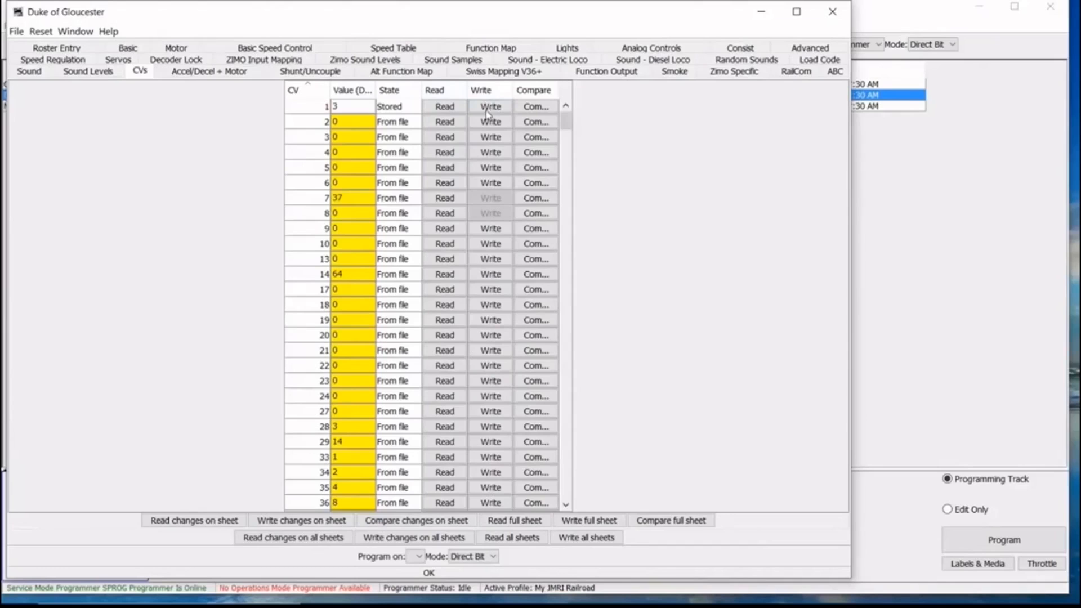
# Read the full CV sheet from Duke of Gloucester's decoder and look through the values.
pyautogui.click(513, 522)
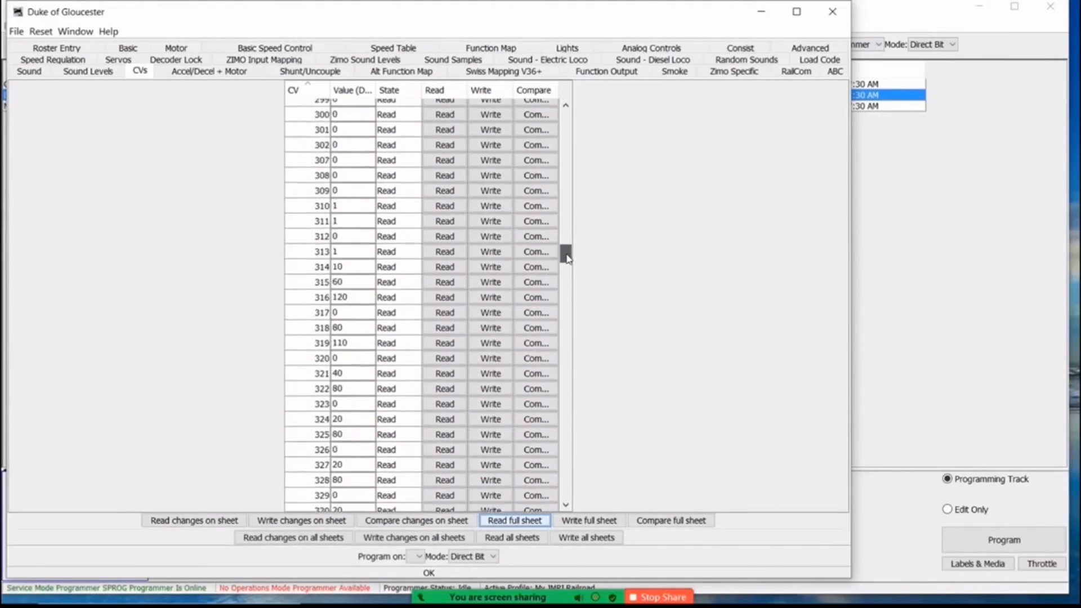
pyautogui.moveTo(566, 305); pyautogui.dragTo(565, 319)
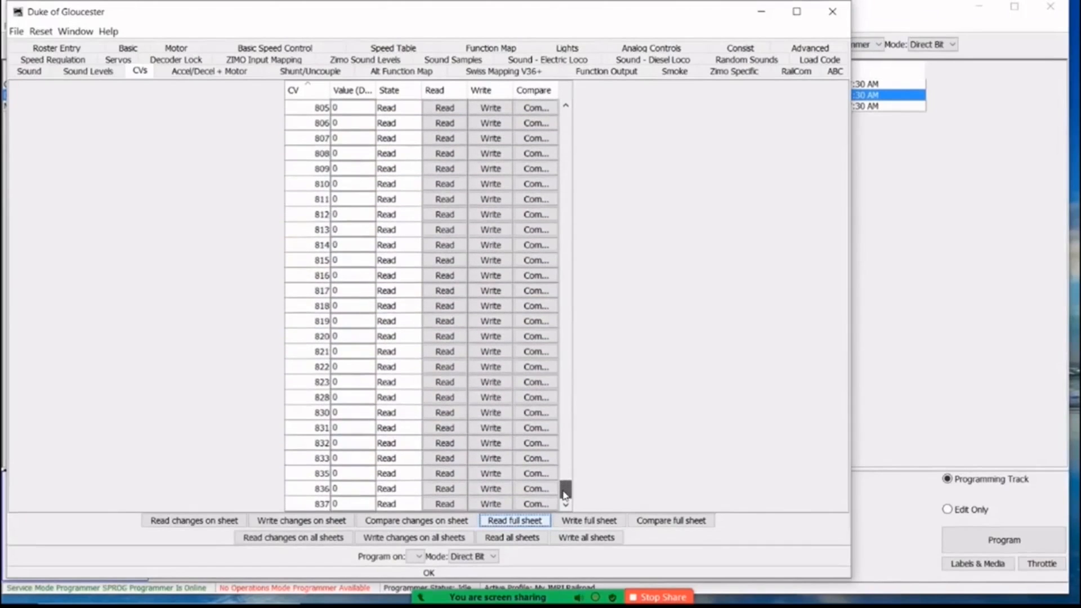
# Return to the start of Duke of Gloucester's CV list and close its programmer, saving the changes.
pyautogui.moveTo(566, 489); pyautogui.dragTo(565, 115)
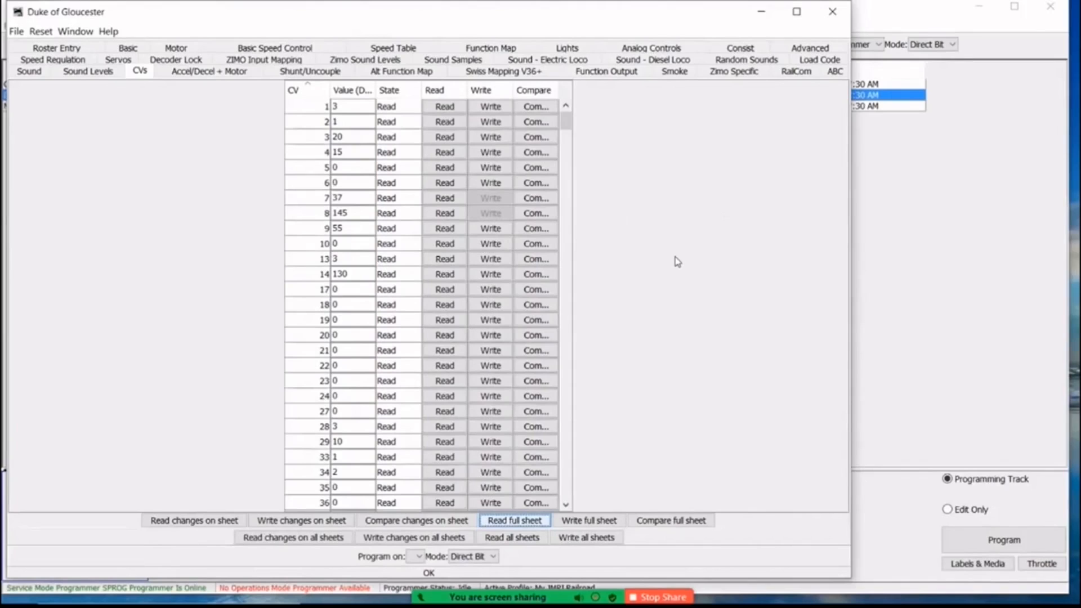
pyautogui.click(832, 12)
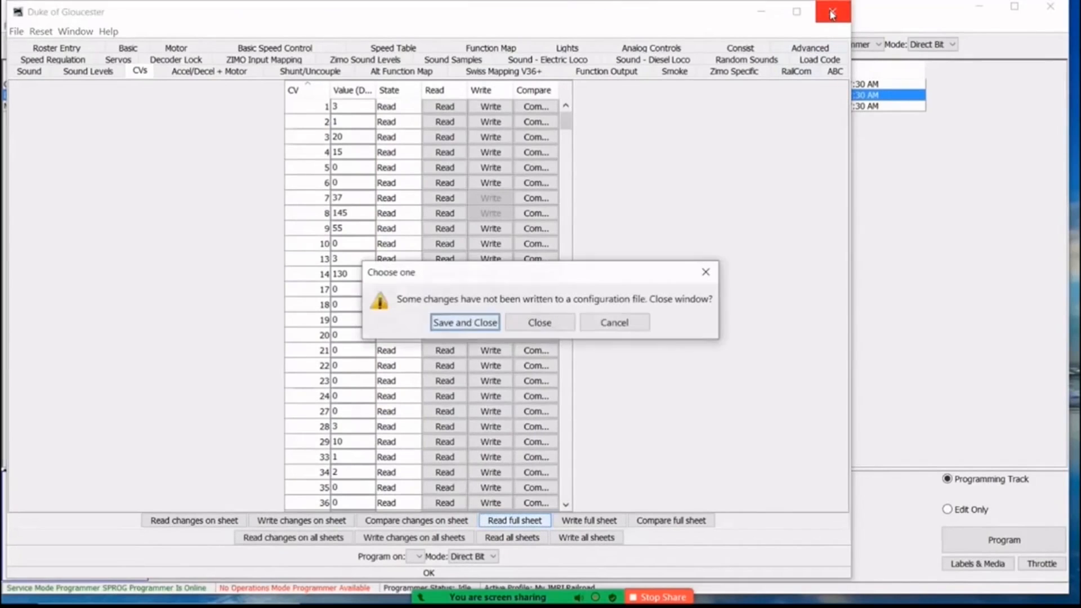
pyautogui.click(471, 323)
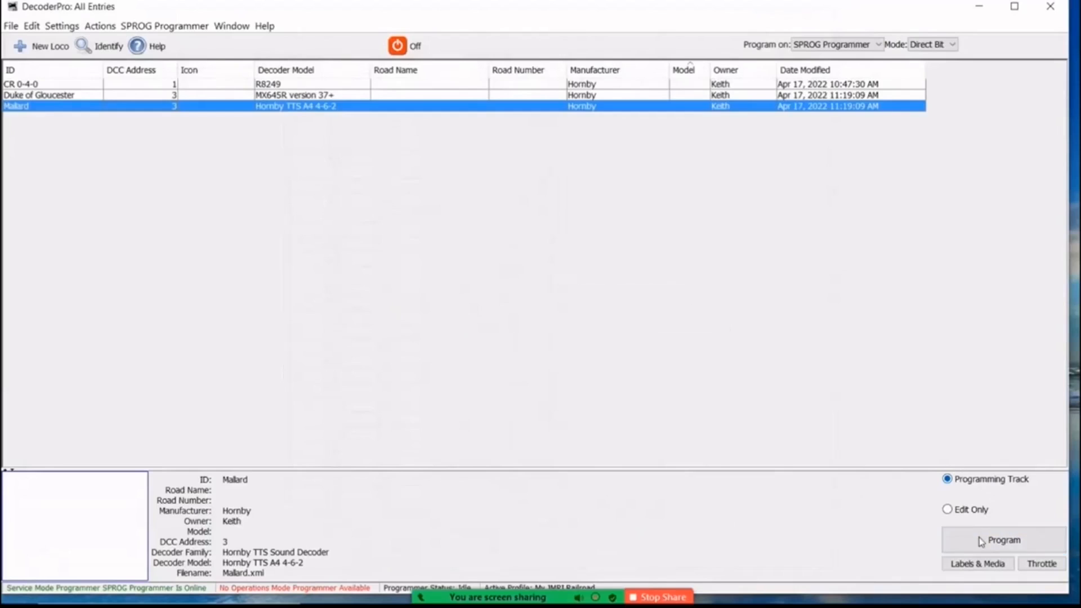
# Open the Mallard entry for programming, look through its CV list, and read CV 1 from the decoder.
pyautogui.click(996, 540)
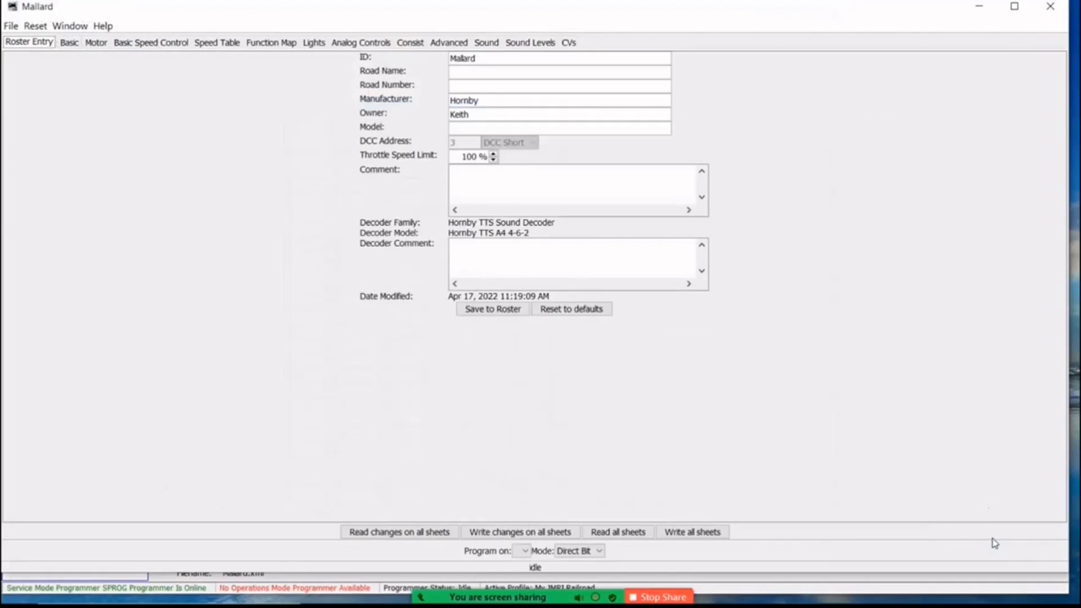
pyautogui.click(567, 42)
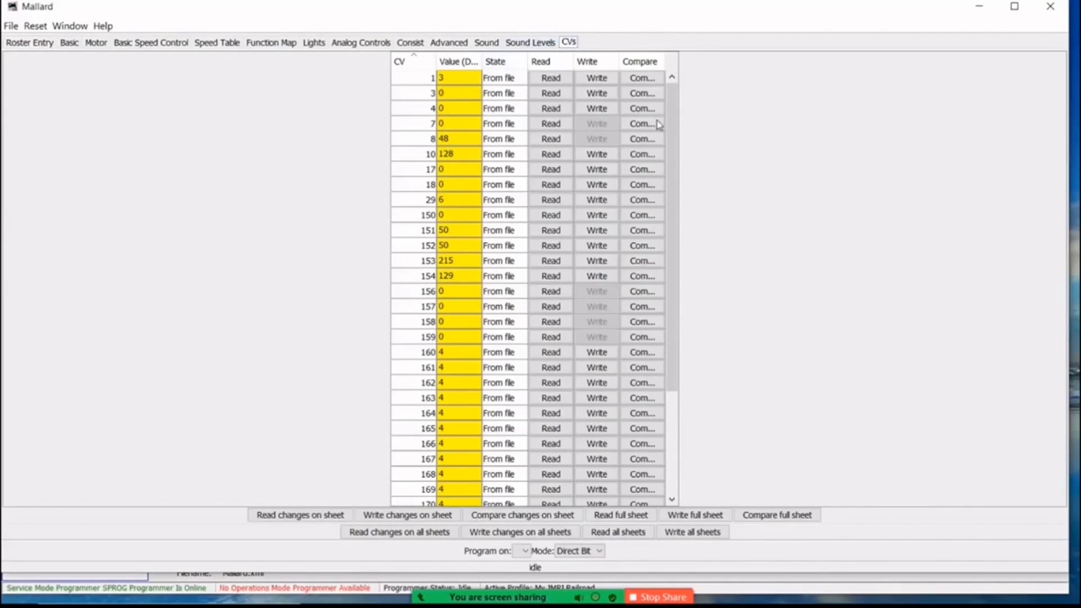
pyautogui.moveTo(674, 121); pyautogui.dragTo(662, 221)
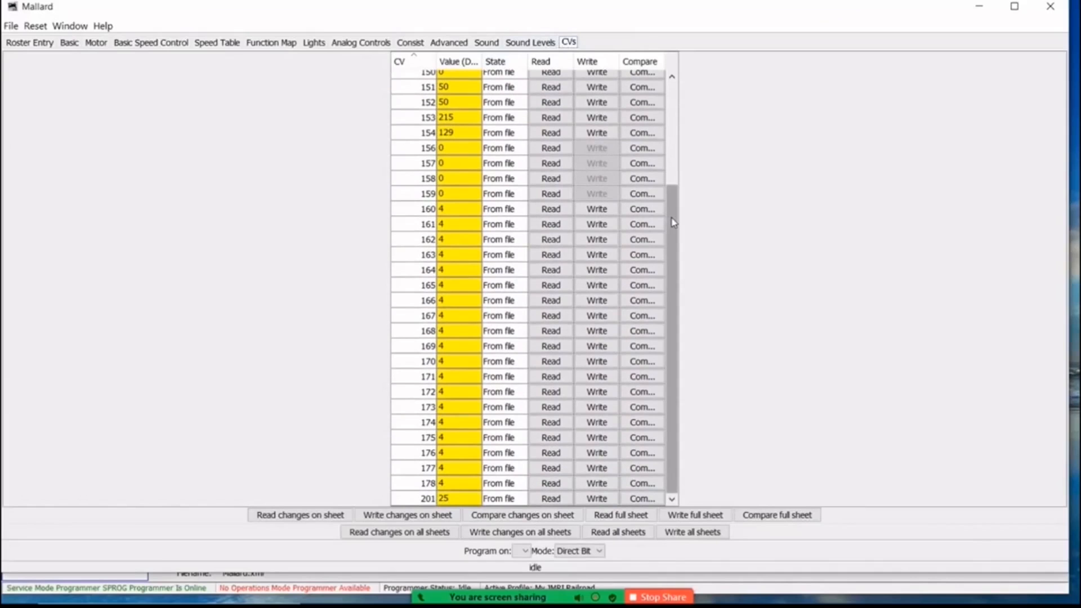
pyautogui.moveTo(675, 223); pyautogui.dragTo(672, 113)
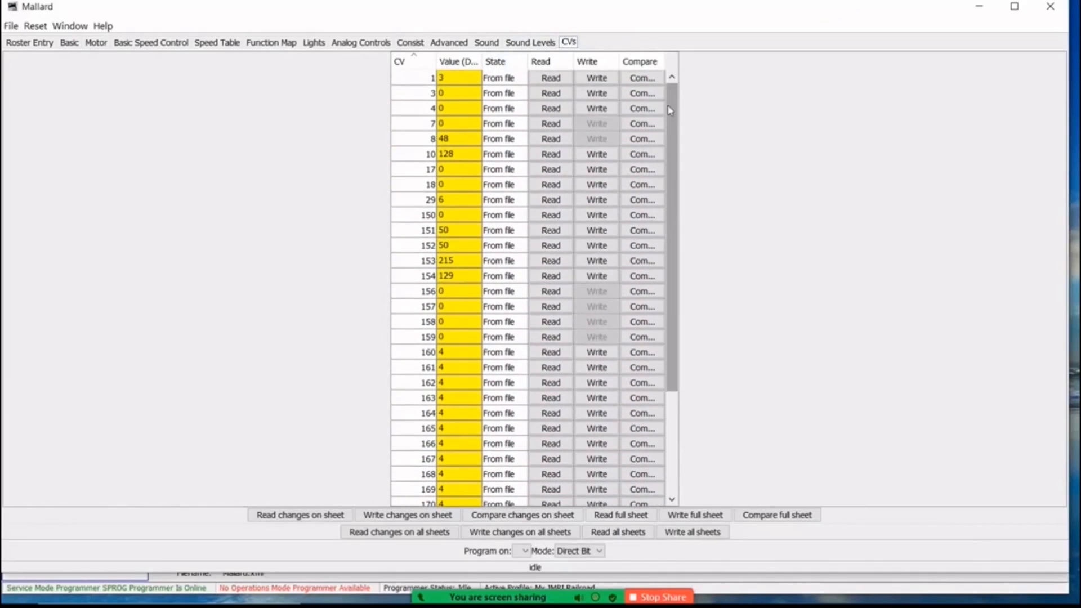
pyautogui.click(548, 79)
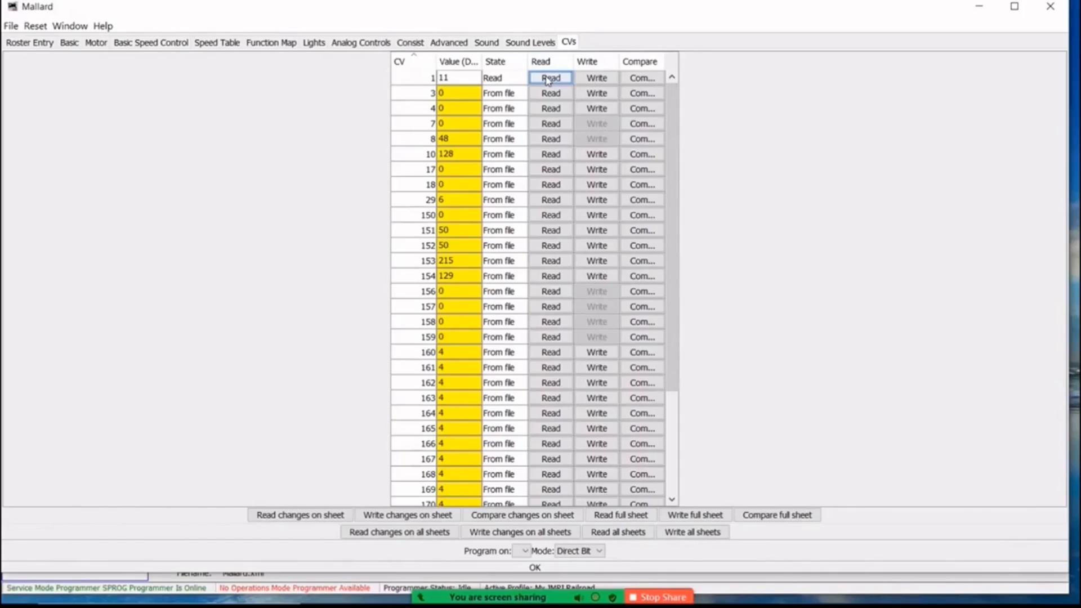
# Set CV 1 of Mallard to 2 and write it to the decoder.
pyautogui.click(452, 80)
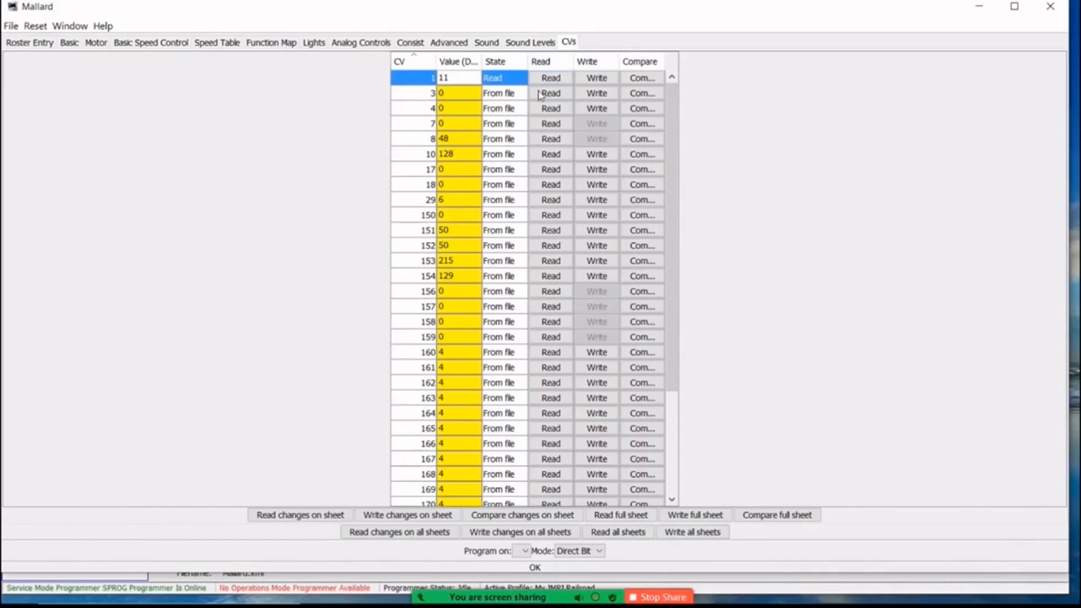
pyautogui.press('BackSpace')
pyautogui.press('BackSpace')
pyautogui.write('2')
pyautogui.click(593, 79)
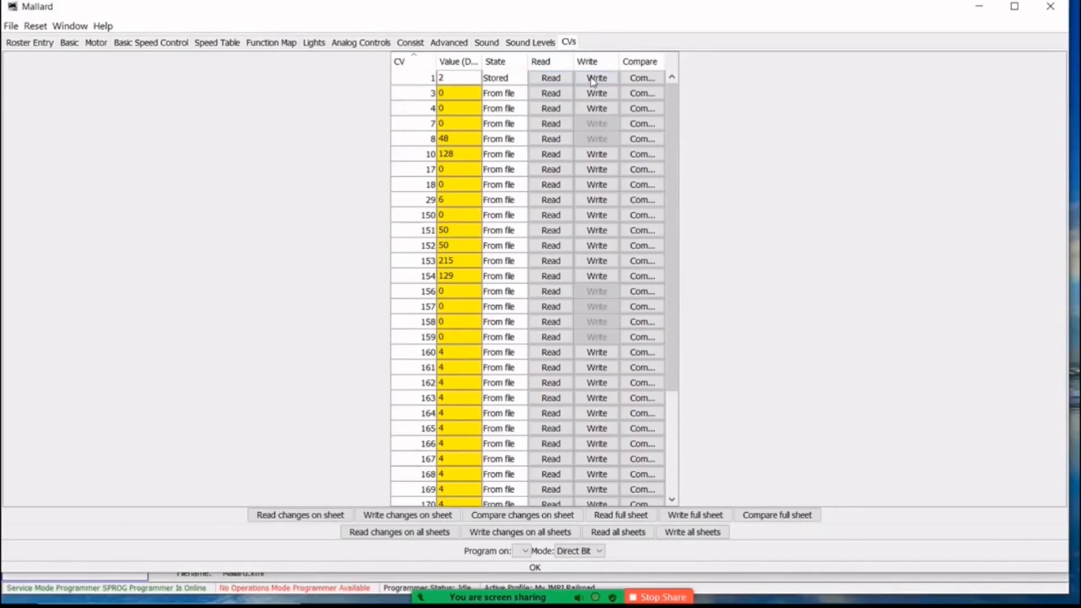
# Read the full CV sheet from Mallard's decoder and look through the values.
pyautogui.click(619, 516)
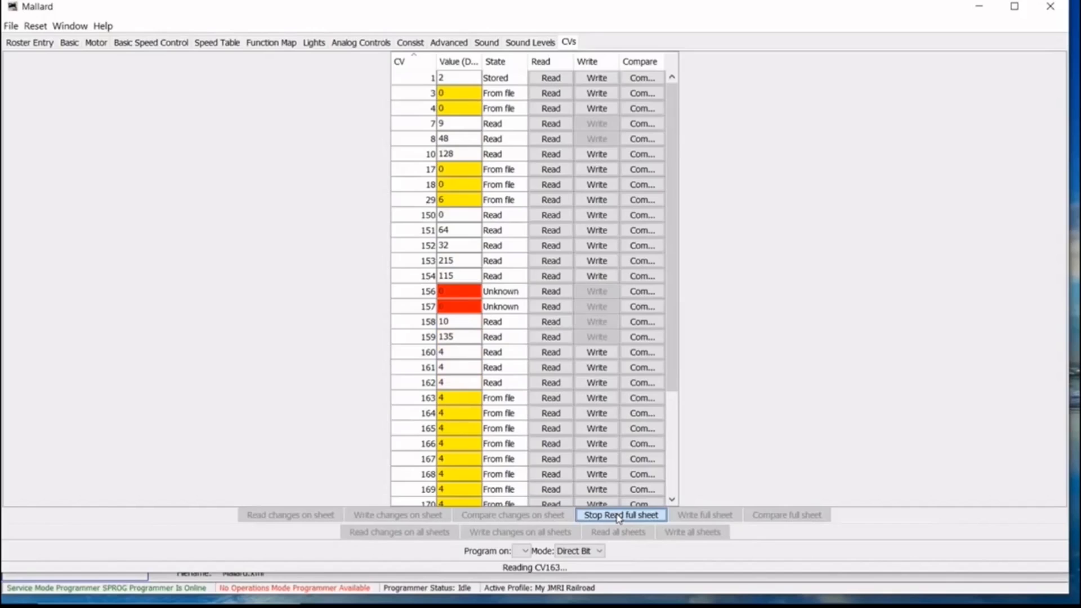
pyautogui.click(619, 516)
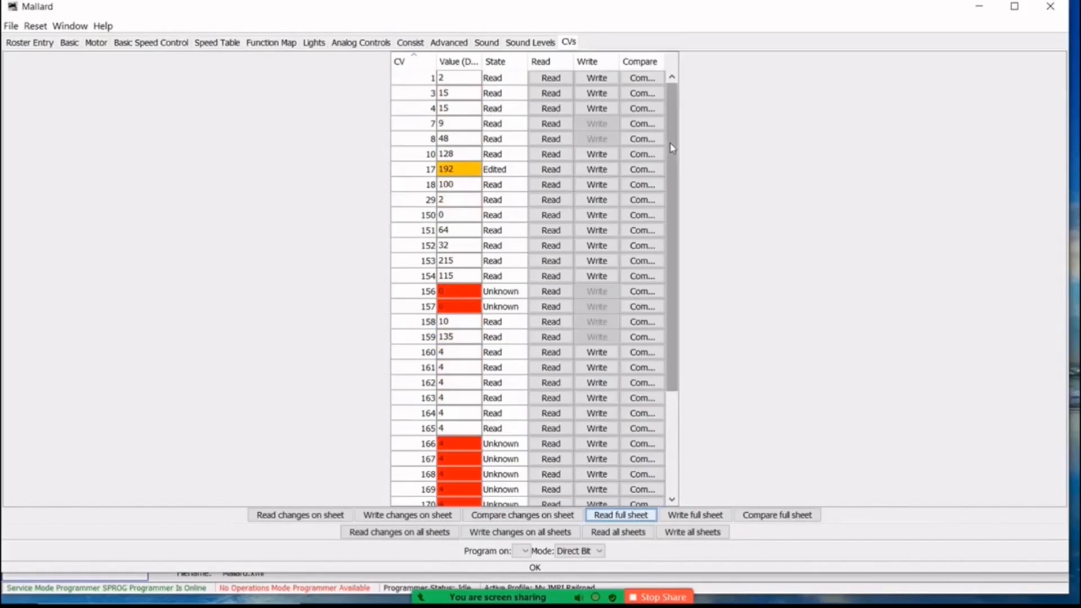
pyautogui.moveTo(672, 148); pyautogui.dragTo(671, 171)
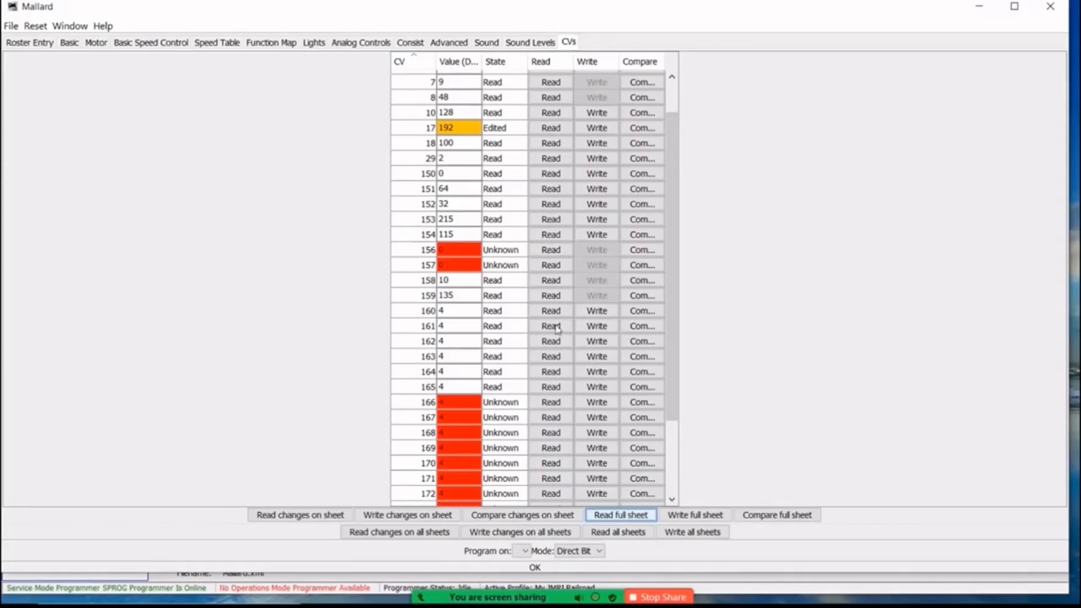
# Reread the unread CVs 166 to 173 of Mallard individually from the decoder.
pyautogui.click(546, 403)
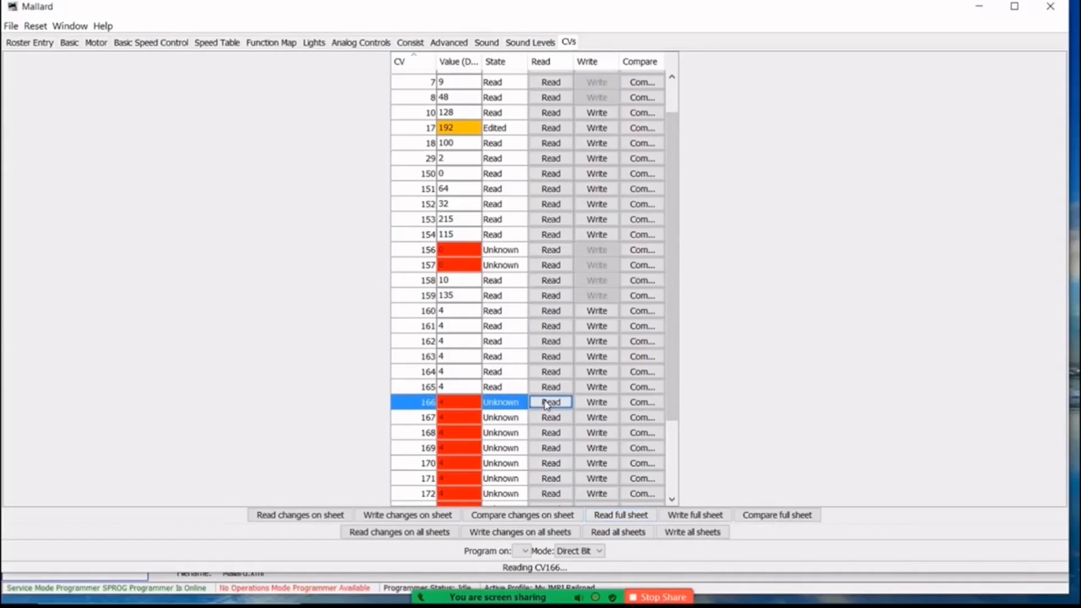
pyautogui.click(547, 418)
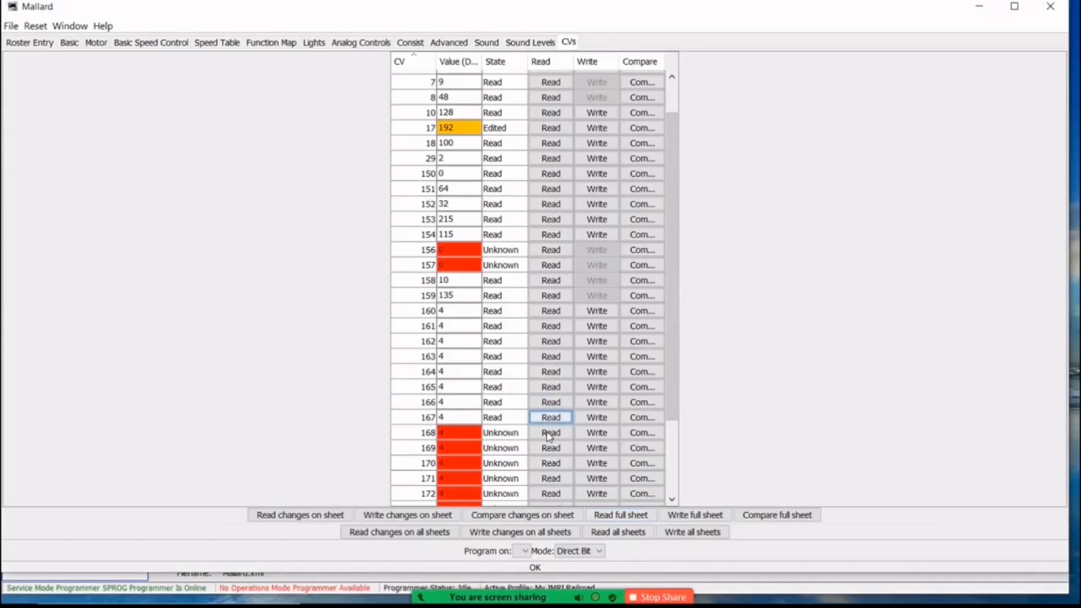
pyautogui.click(550, 439)
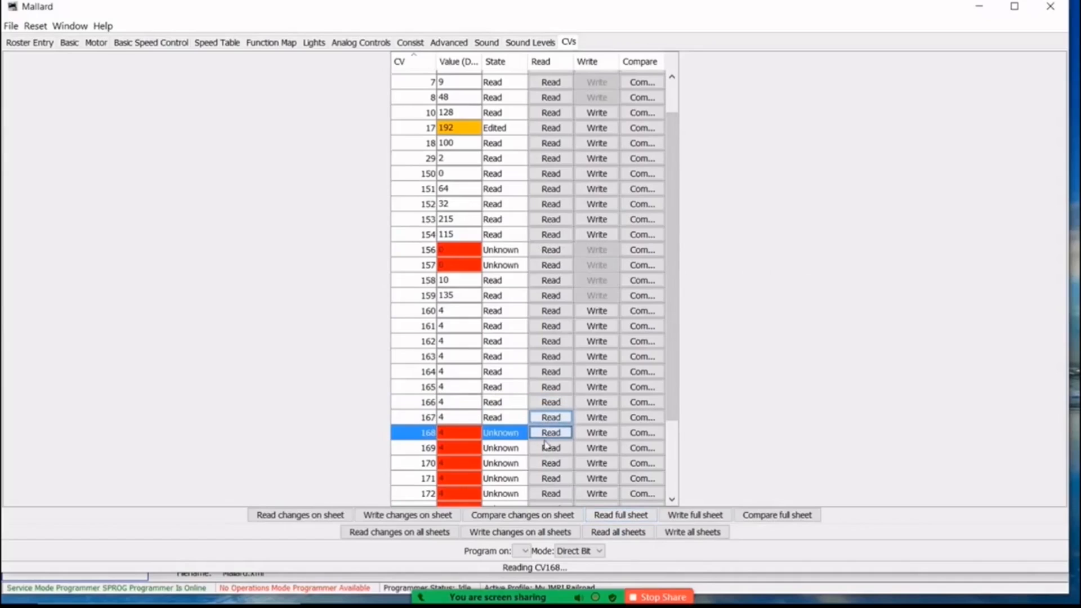
pyautogui.click(546, 449)
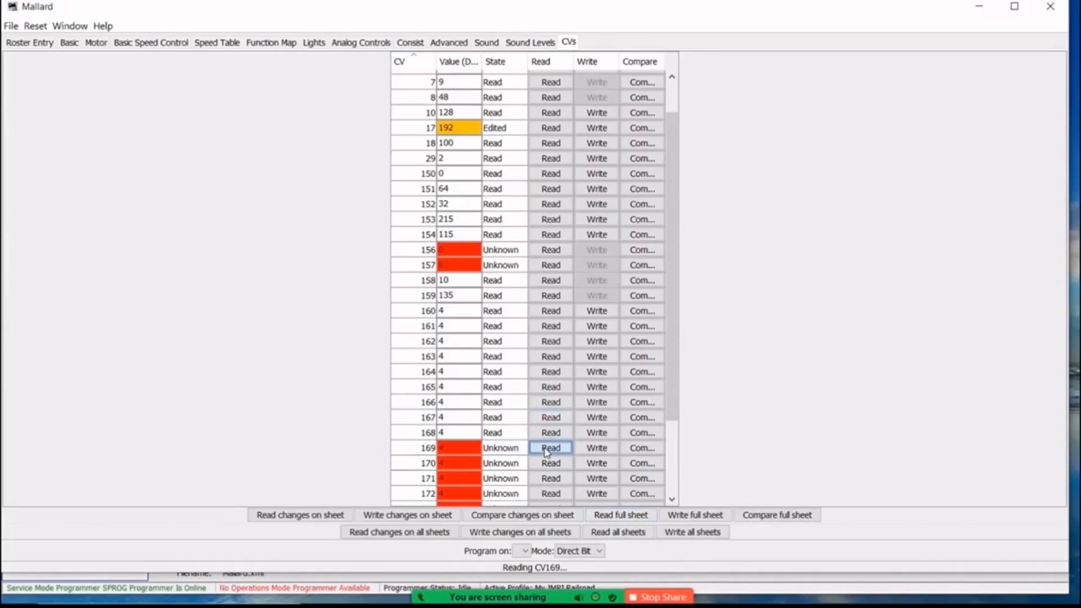
pyautogui.click(548, 464)
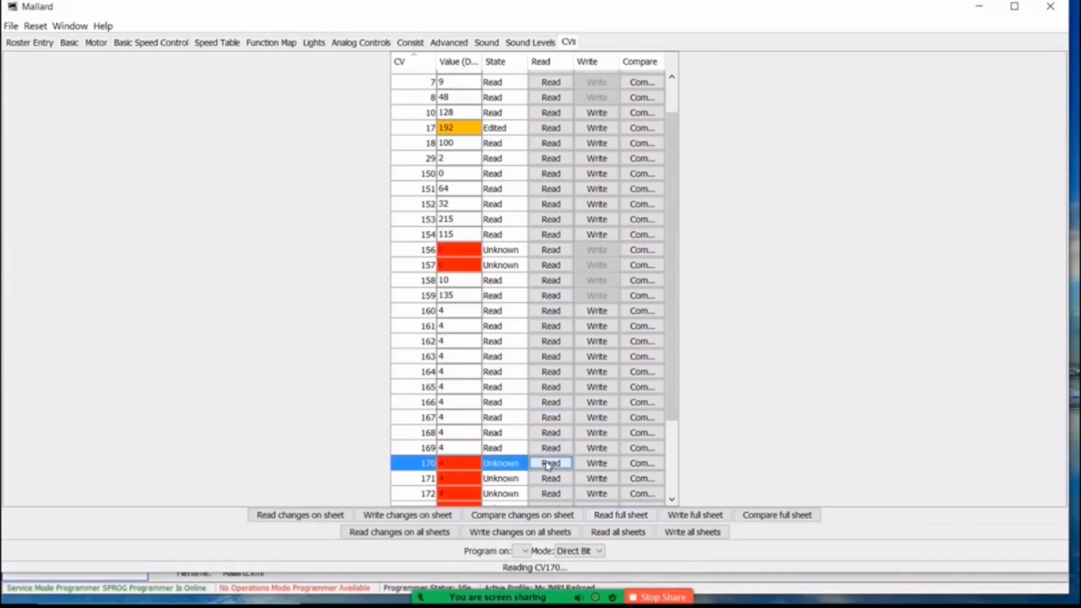
pyautogui.click(547, 479)
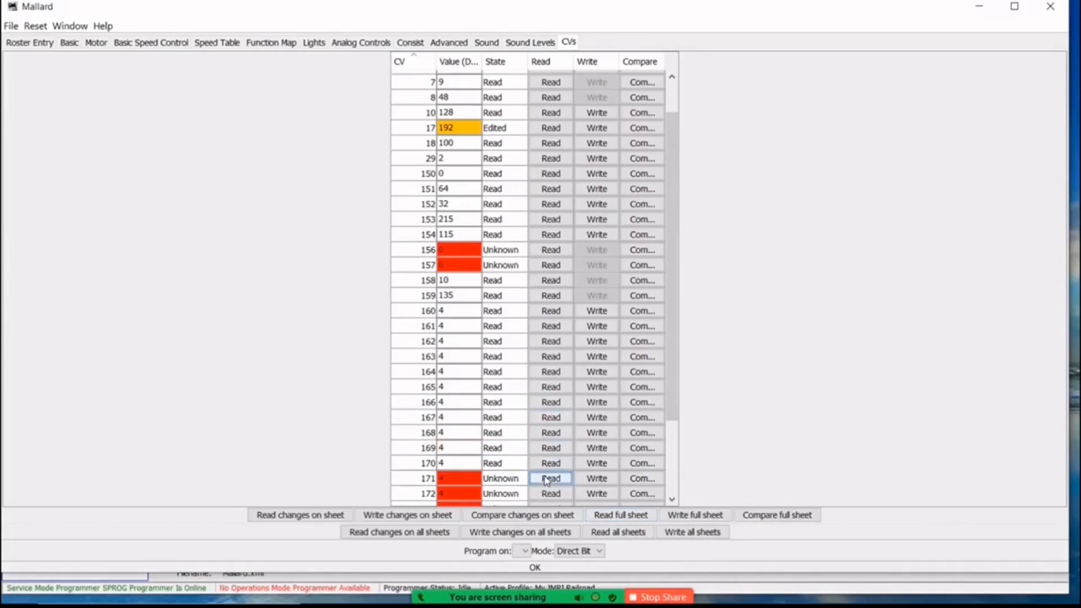
pyautogui.click(550, 496)
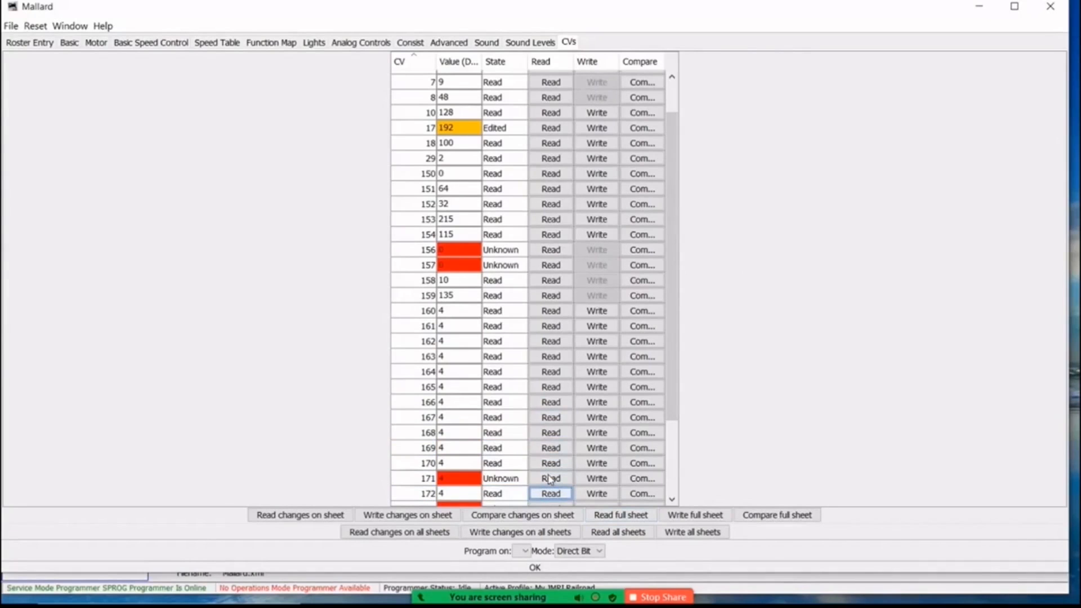
pyautogui.click(550, 479)
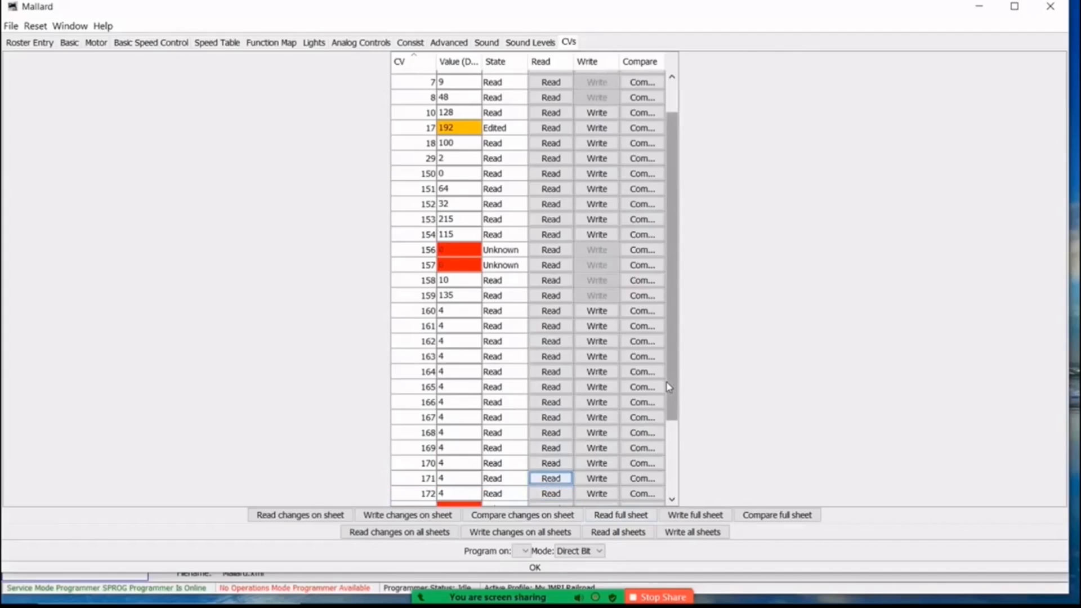
pyautogui.moveTo(668, 388); pyautogui.dragTo(668, 485)
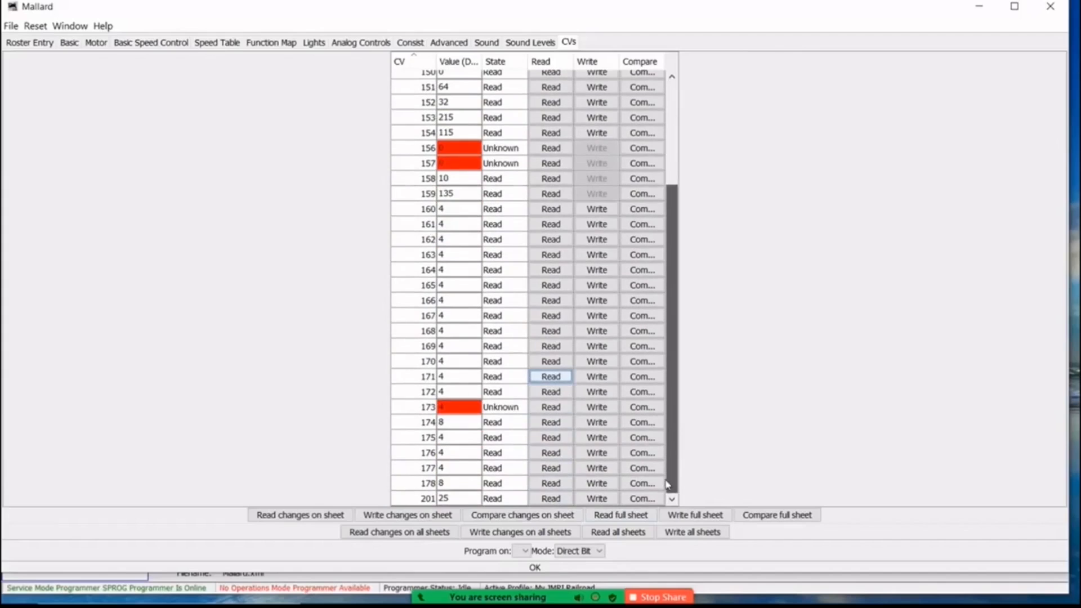
pyautogui.click(549, 407)
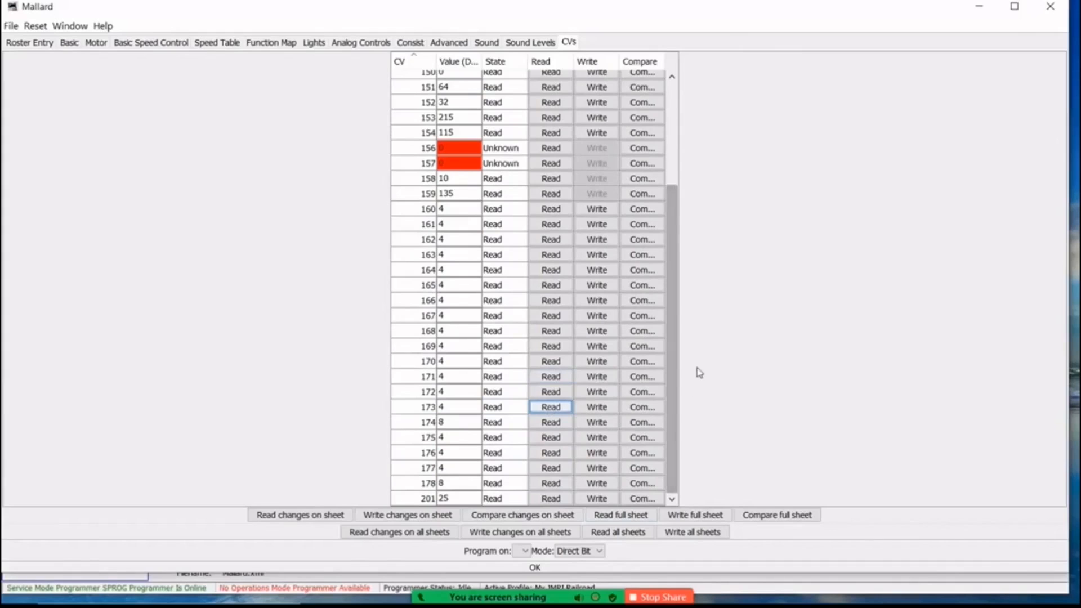
# Close Mallard's programmer, accepting the loss of unwritten decoder changes and saving the configuration file.
pyautogui.moveTo(673, 401); pyautogui.dragTo(676, 300)
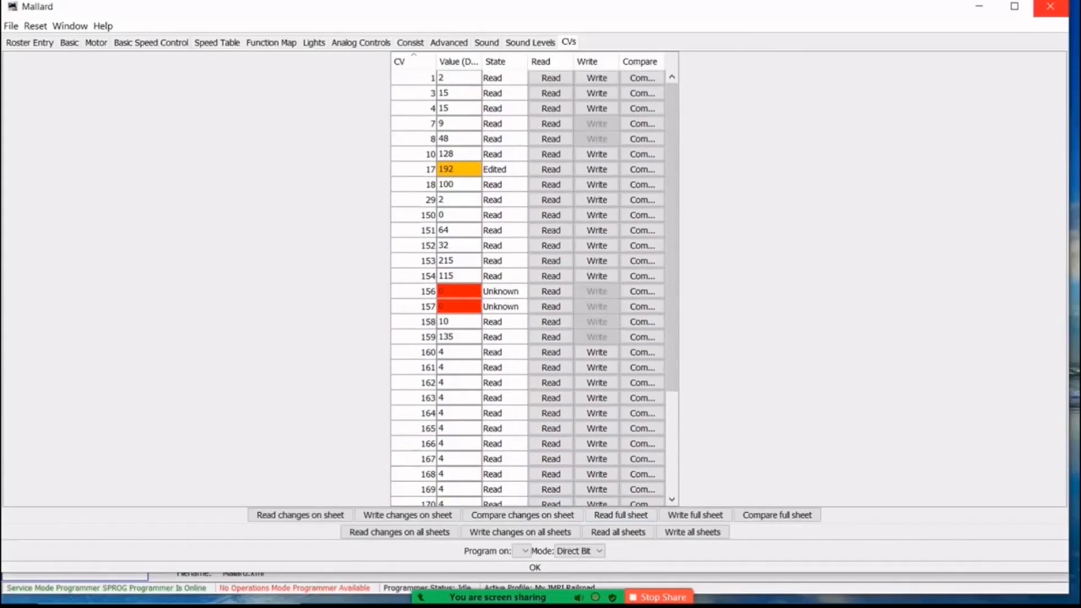
pyautogui.click(1052, 7)
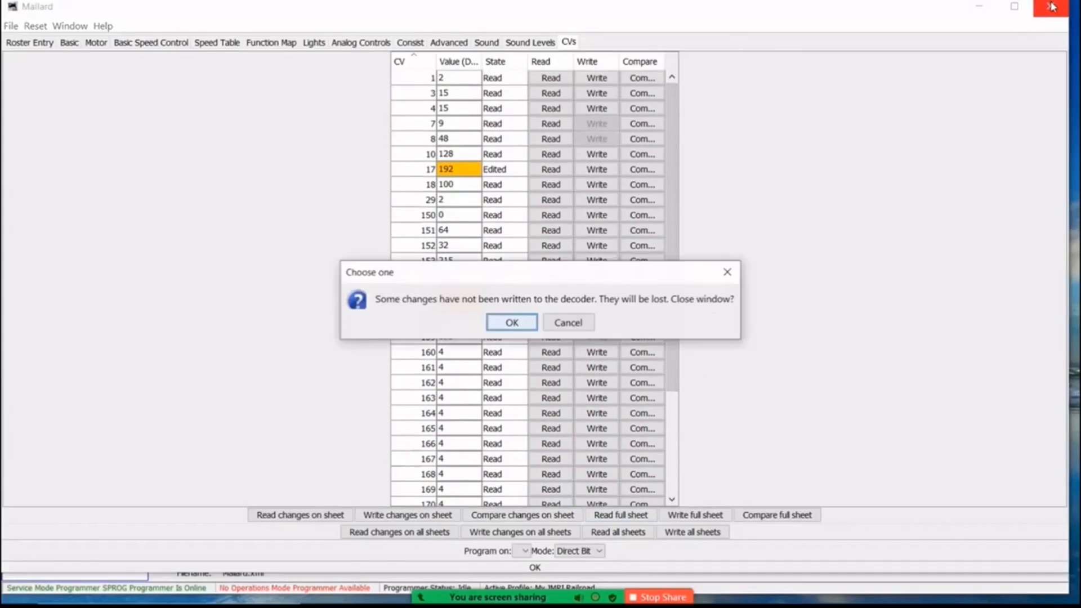
pyautogui.click(517, 326)
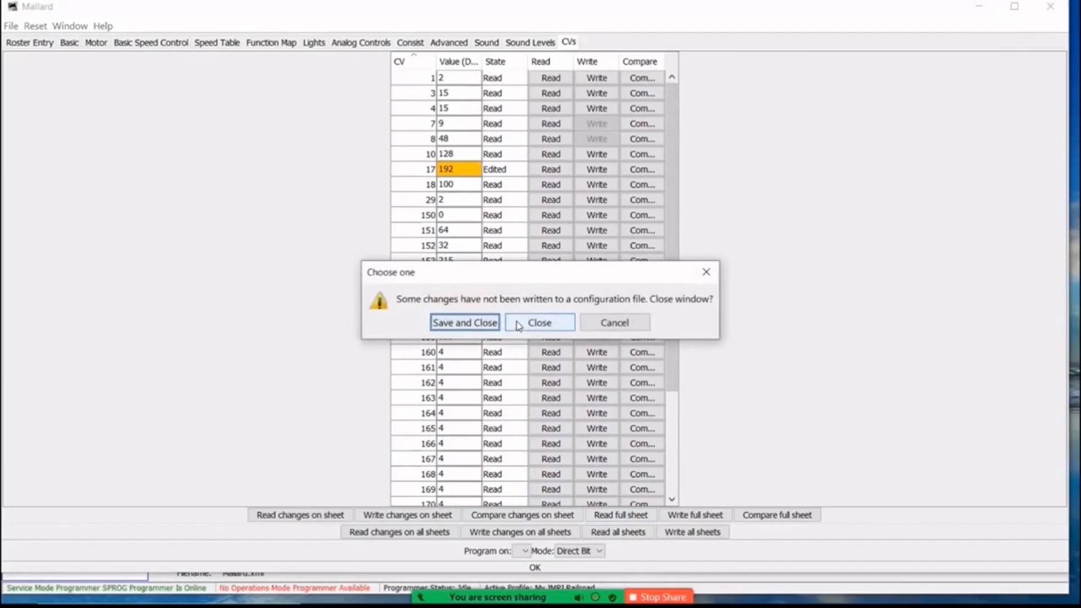
pyautogui.click(473, 323)
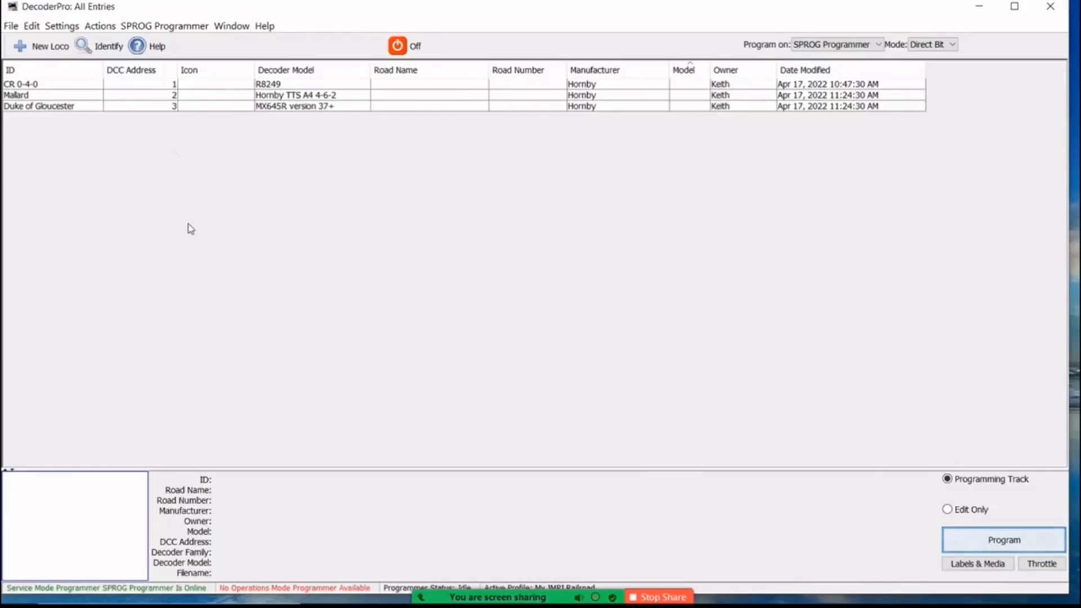
# Open the CR 0-4-0 entry for programming in a maximized window and show its basic decoder settings.
pyautogui.click(150, 86)
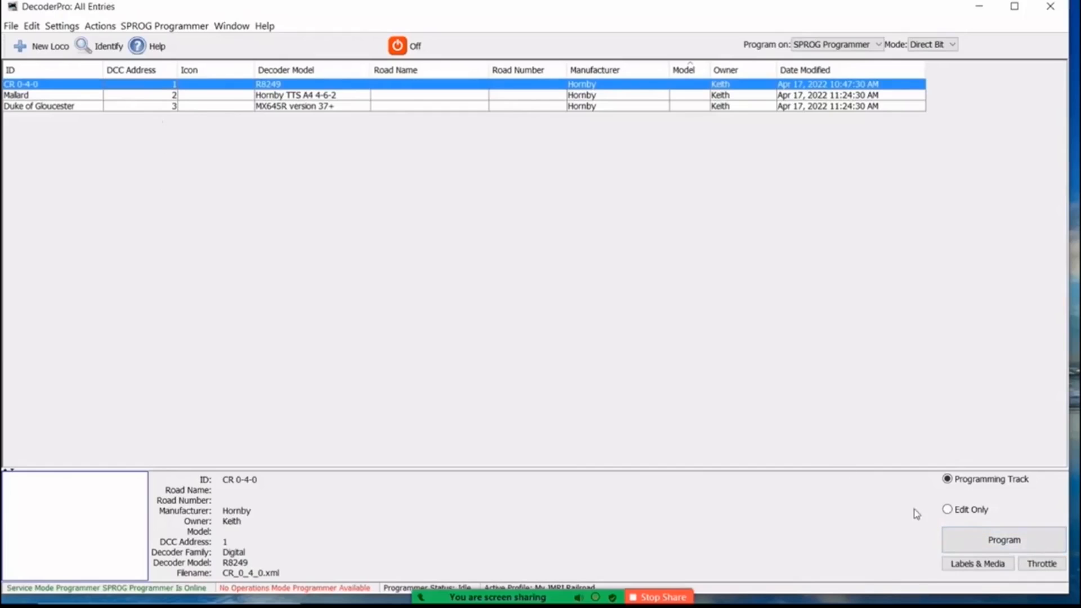
pyautogui.click(969, 544)
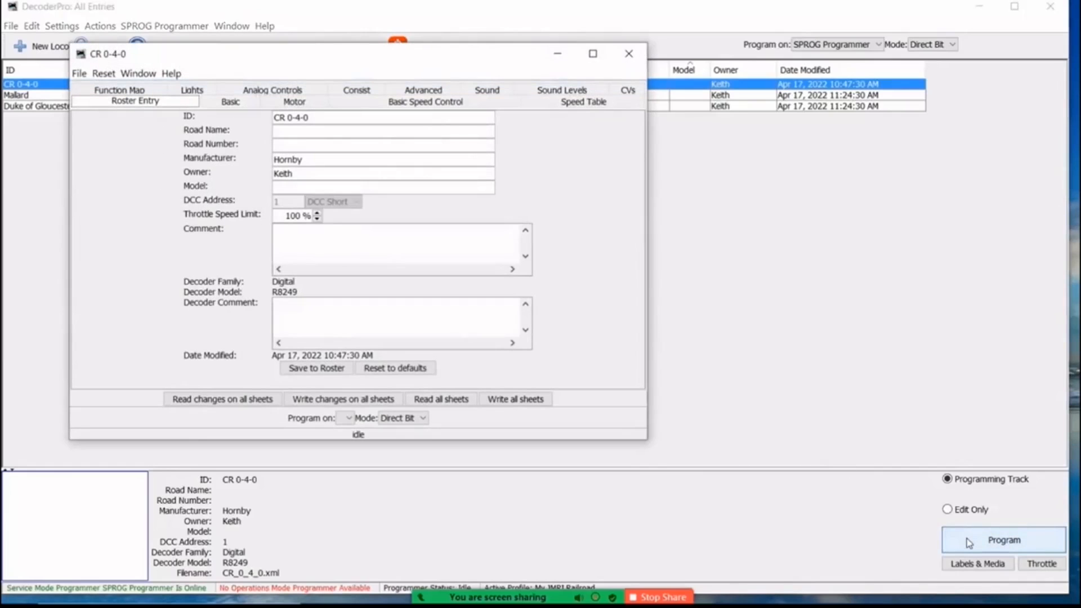
pyautogui.click(593, 56)
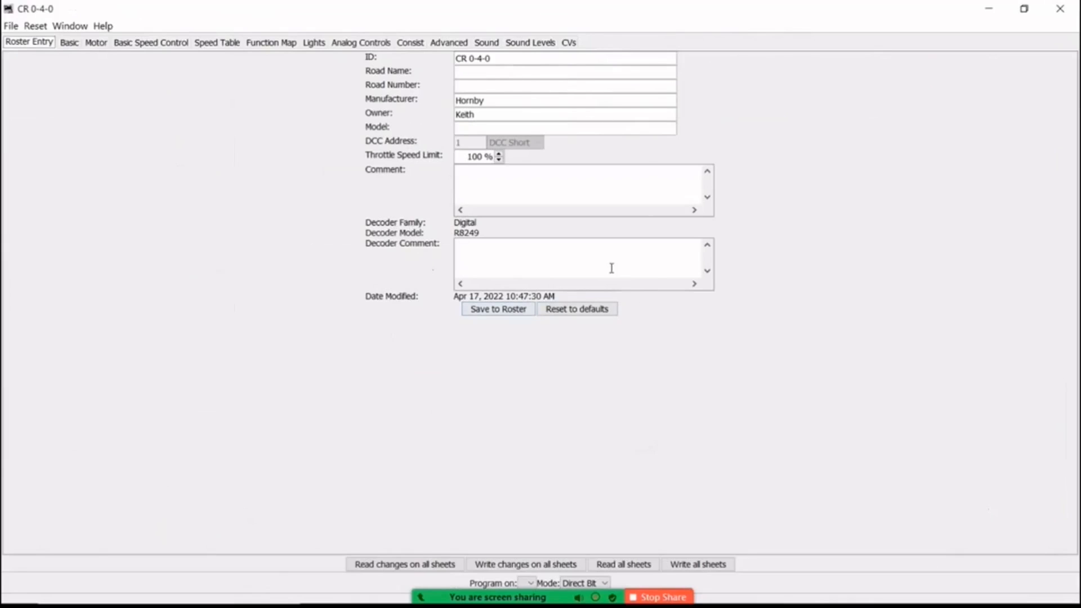
pyautogui.click(70, 42)
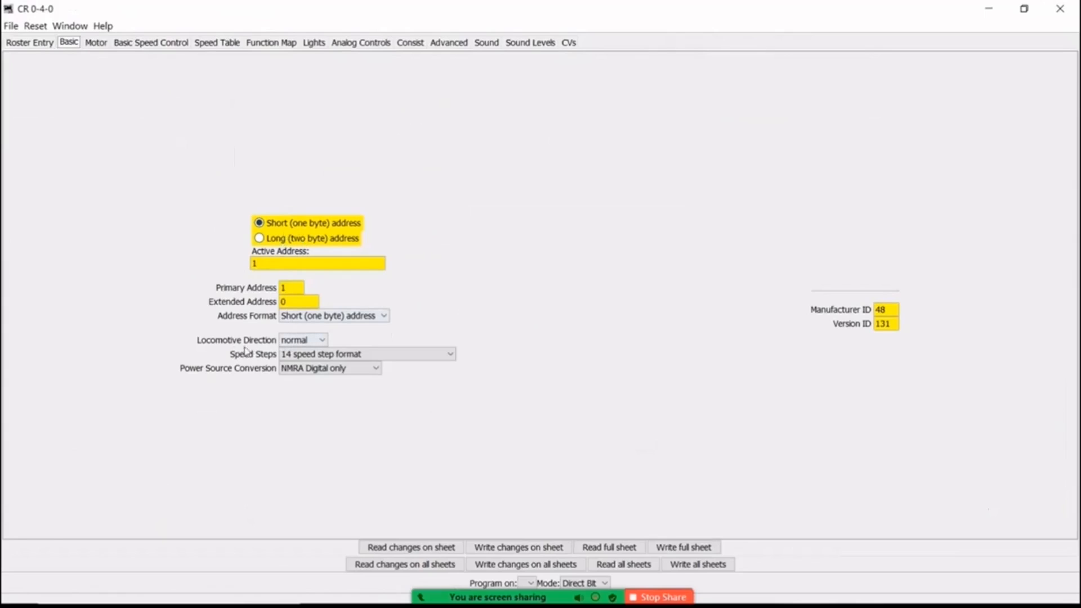
# Check the locomotive direction options of CR 0-4-0 and set its speed steps to 28/128 speed step format (recommended).
pyautogui.click(325, 341)
pyautogui.click(324, 341)
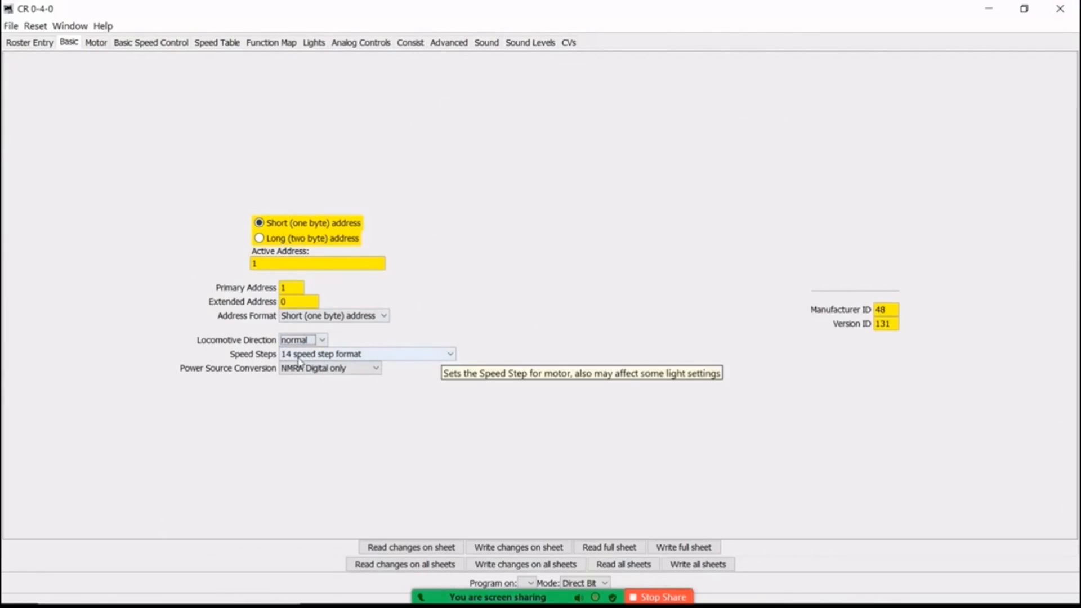
pyautogui.click(450, 358)
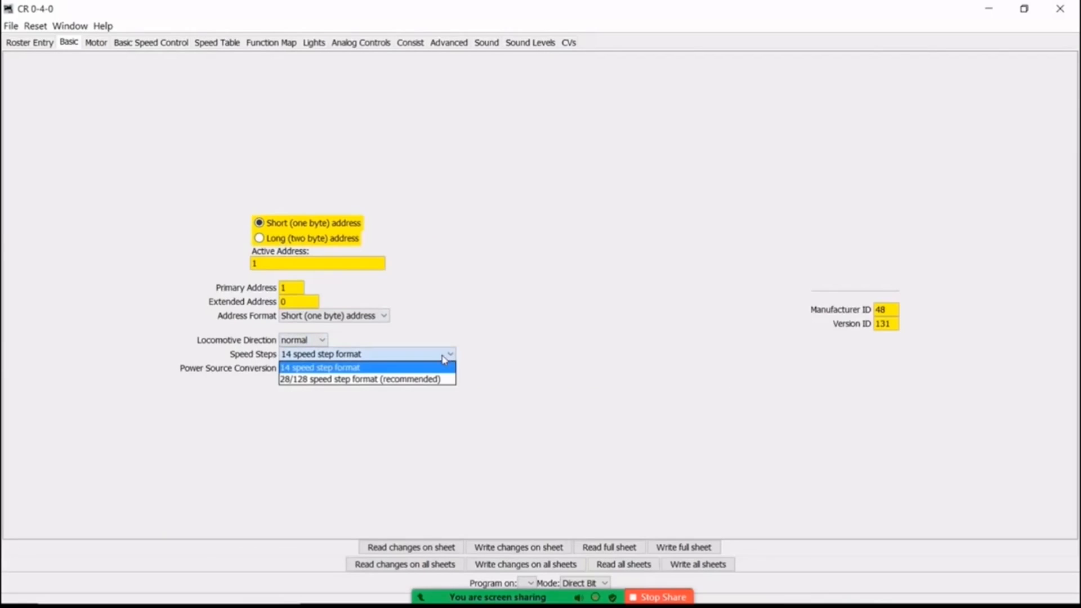
pyautogui.click(435, 381)
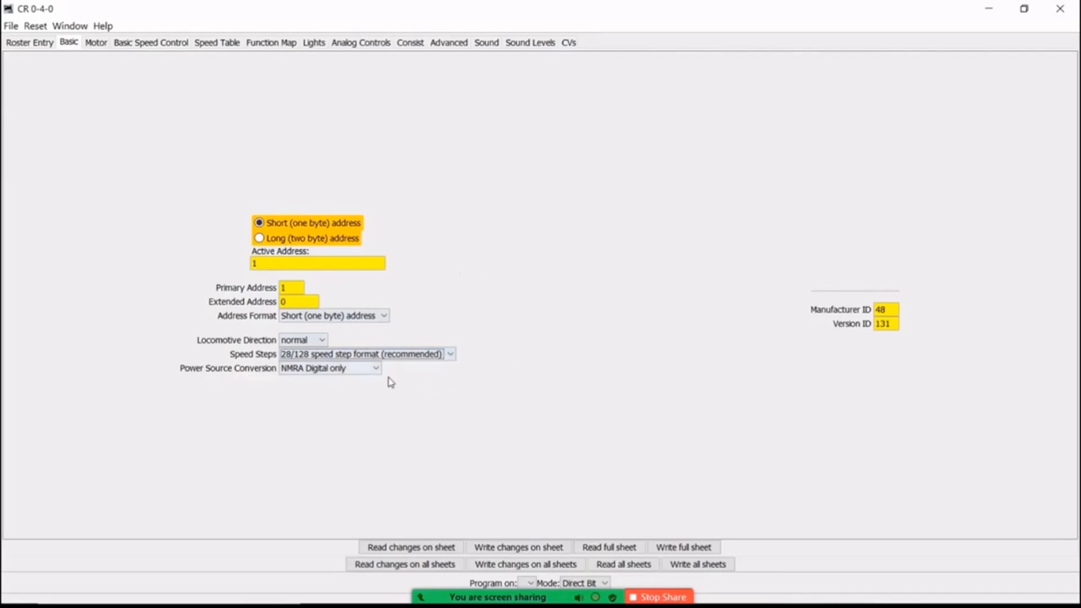
pyautogui.moveTo(377, 370)
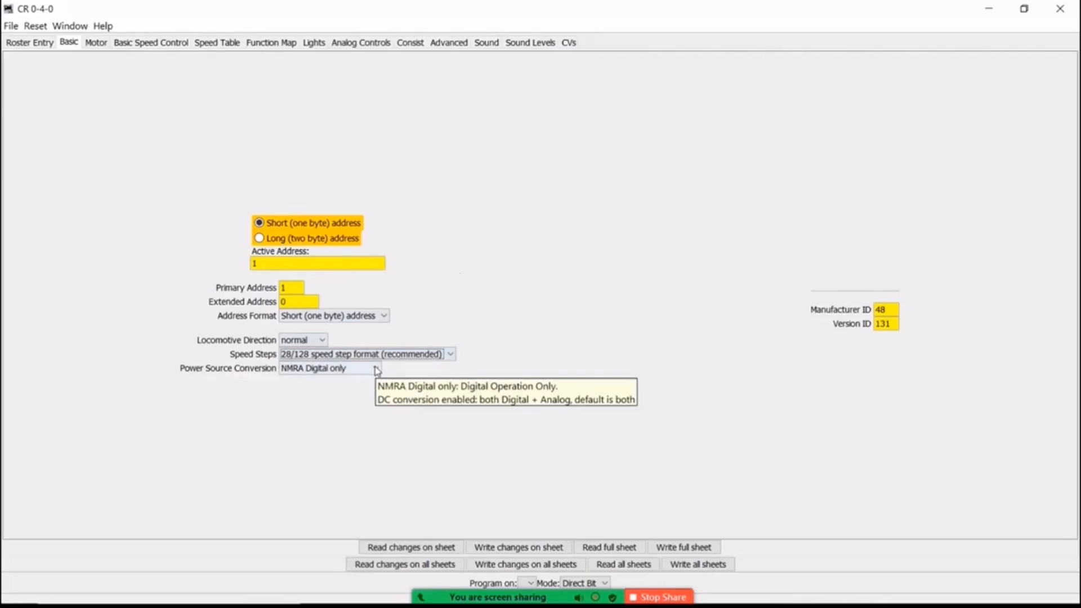
# Try DC conversion enabled as the power source conversion for CR 0-4-0, and return it to NMRA Digital only.
pyautogui.click(378, 370)
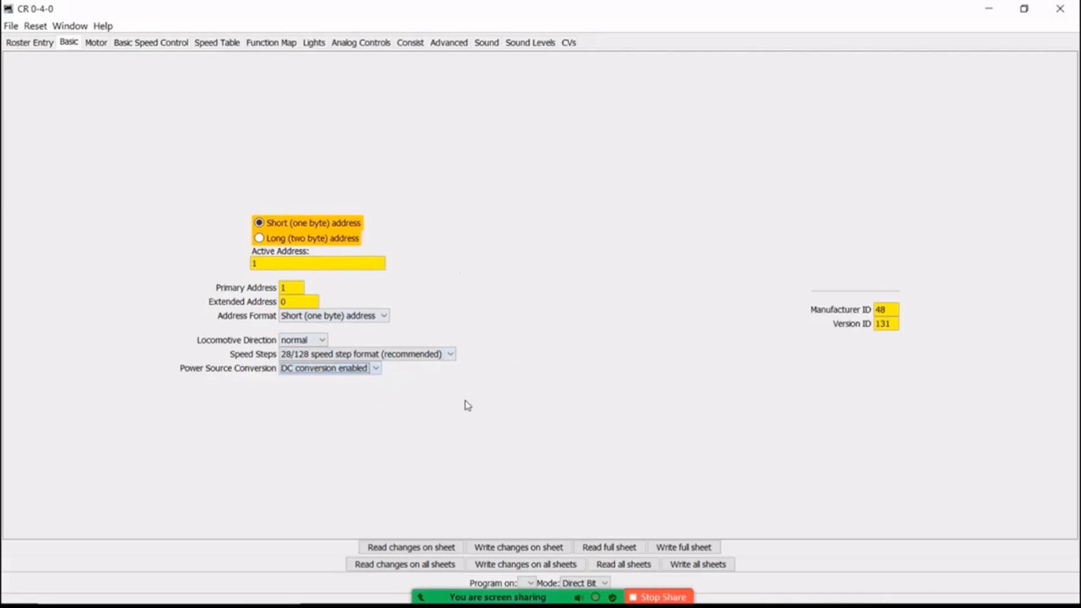
pyautogui.click(377, 368)
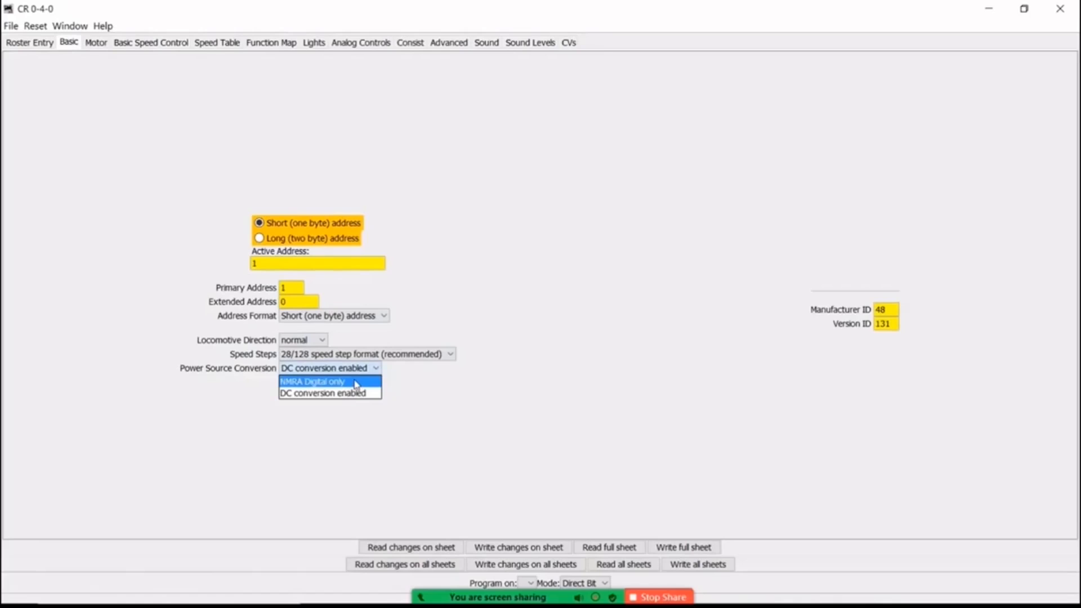
pyautogui.click(356, 382)
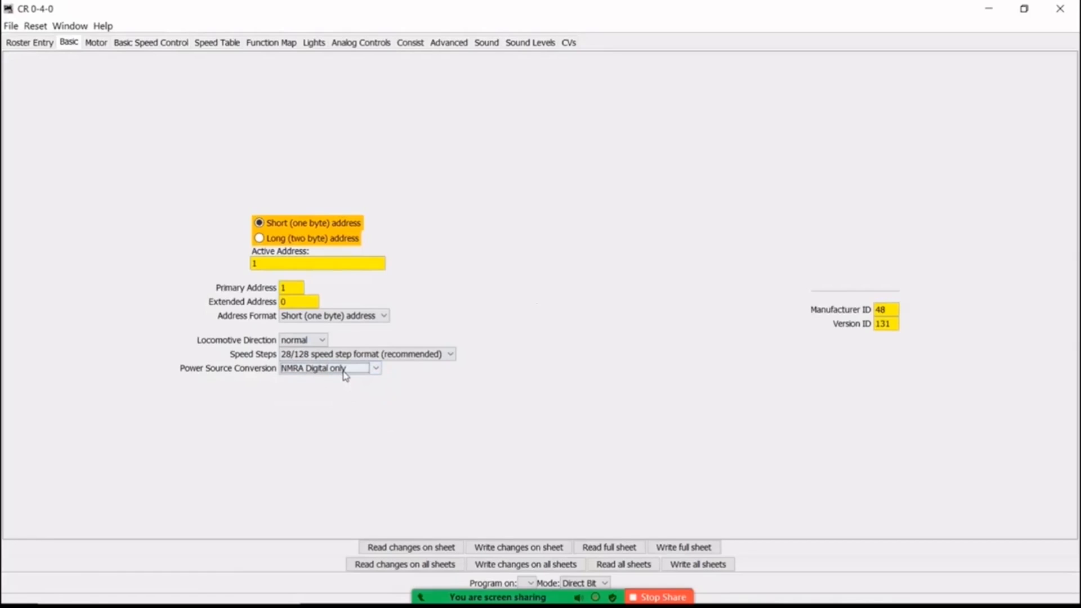
# Examine CR 0-4-0's remaining decoder settings, from motor, speed, function map and lights through analog, consist and sound to the CV list.
pyautogui.moveTo(345, 374)
pyautogui.click(96, 43)
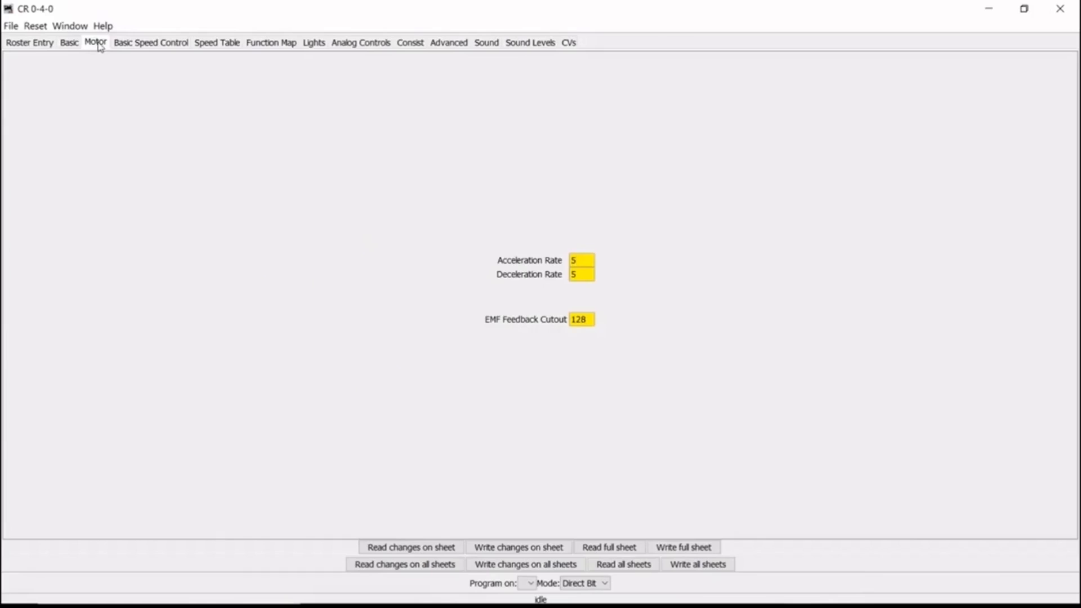
pyautogui.click(140, 45)
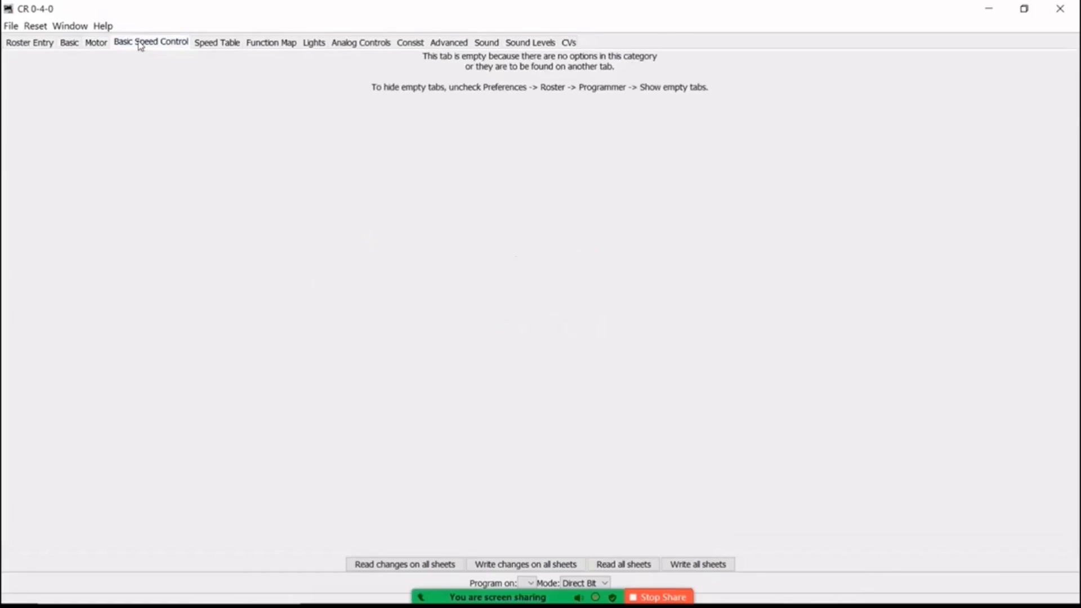
pyautogui.click(219, 45)
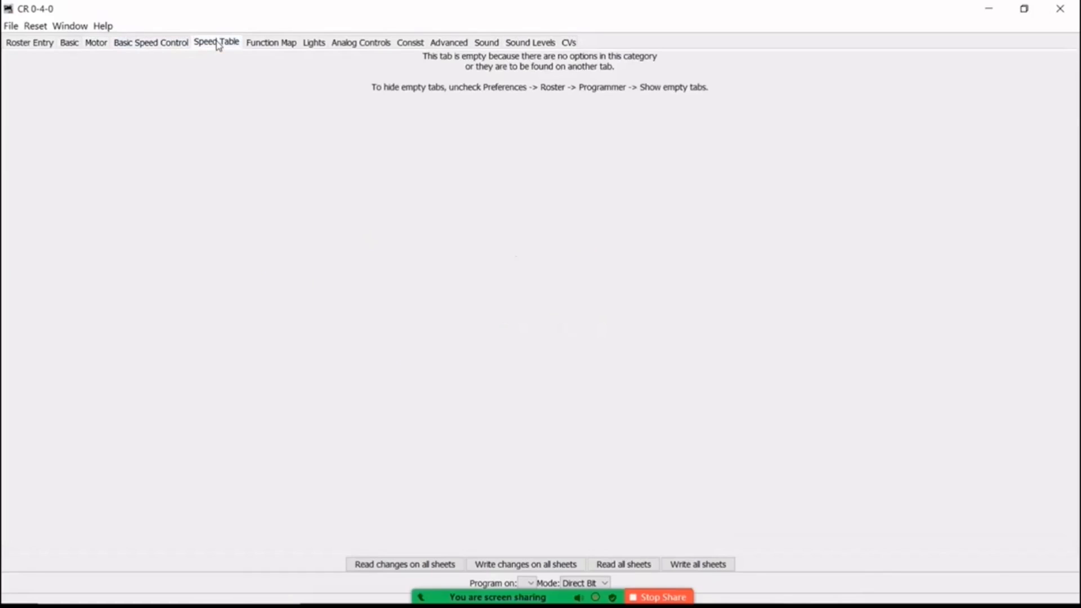
pyautogui.click(273, 45)
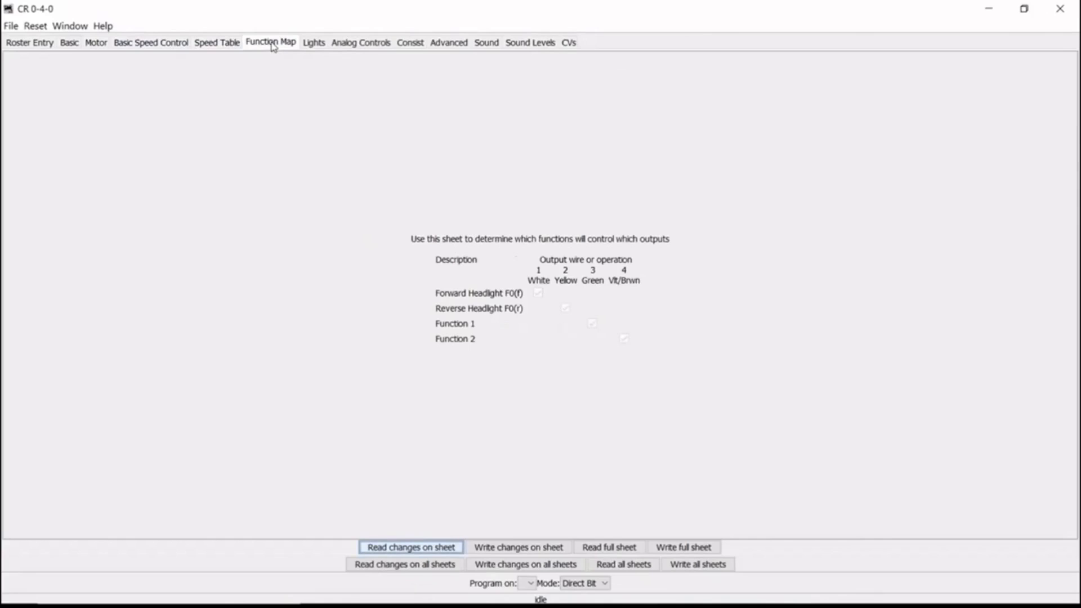
pyautogui.click(315, 44)
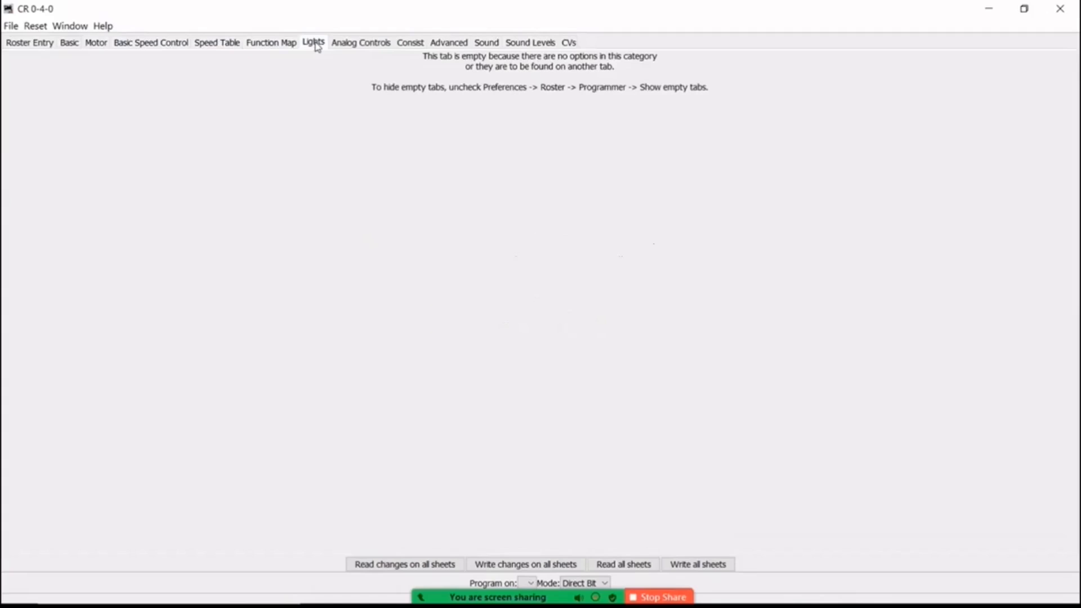
pyautogui.click(362, 43)
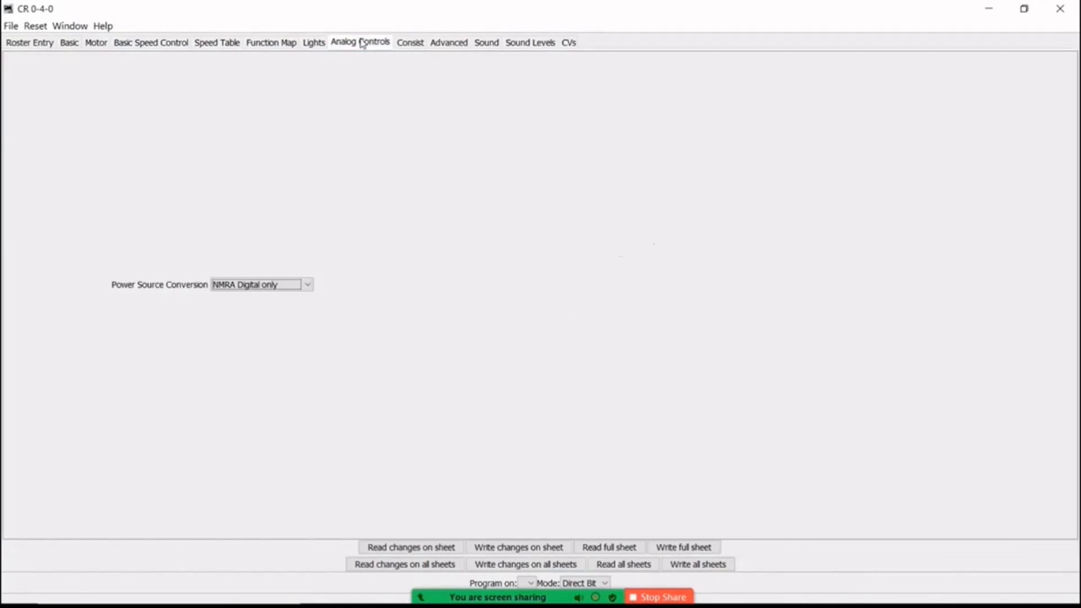
pyautogui.click(407, 45)
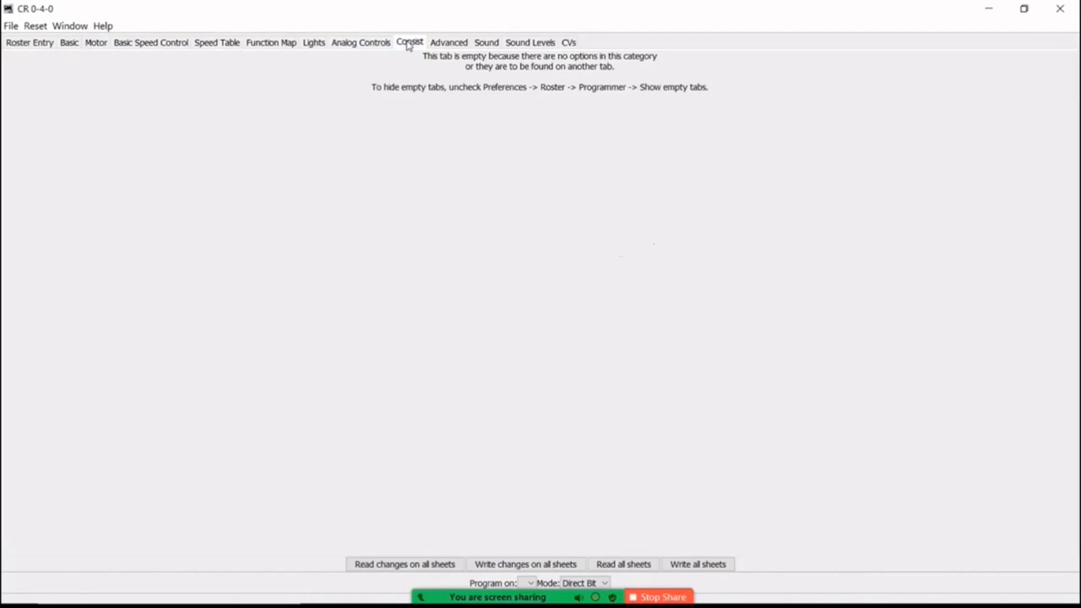
pyautogui.click(451, 45)
pyautogui.click(483, 45)
pyautogui.click(529, 45)
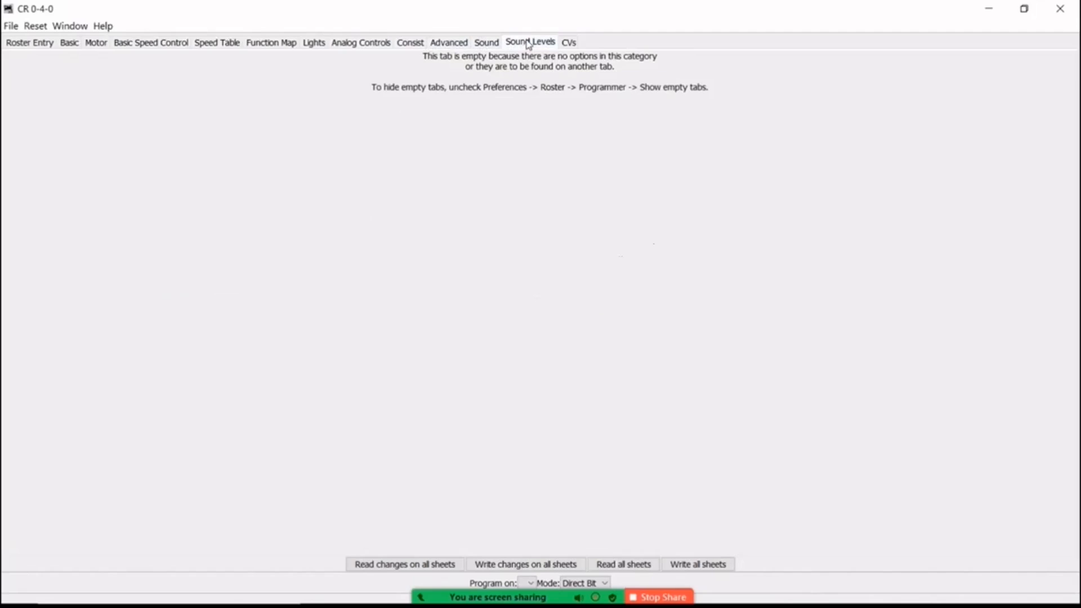
pyautogui.click(569, 44)
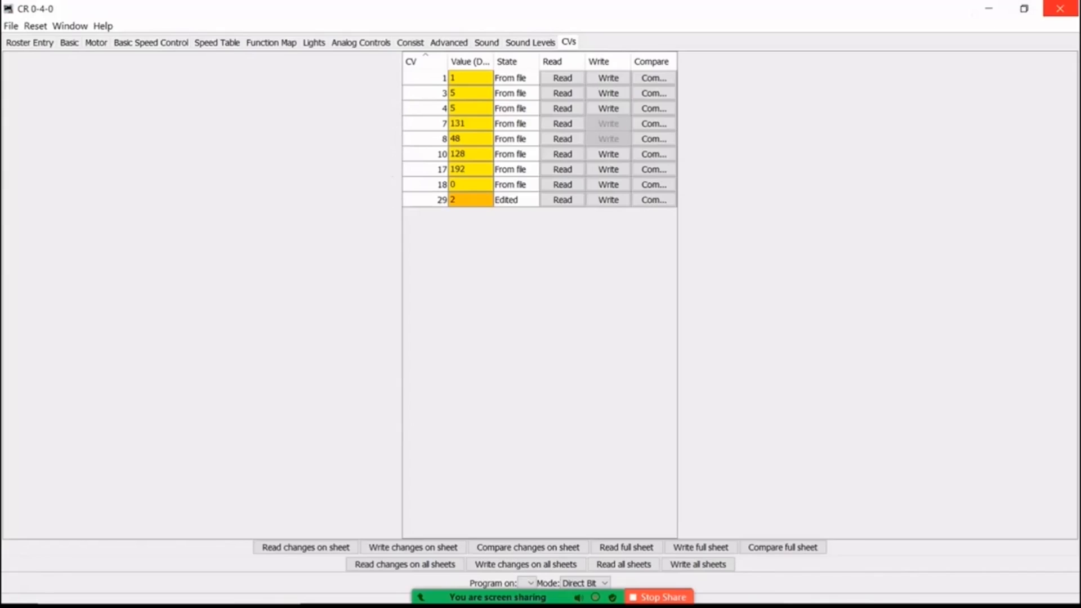
# Close CR 0-4-0's programmer, accepting the loss of unwritten decoder changes and saving the configuration file.
pyautogui.click(1060, 8)
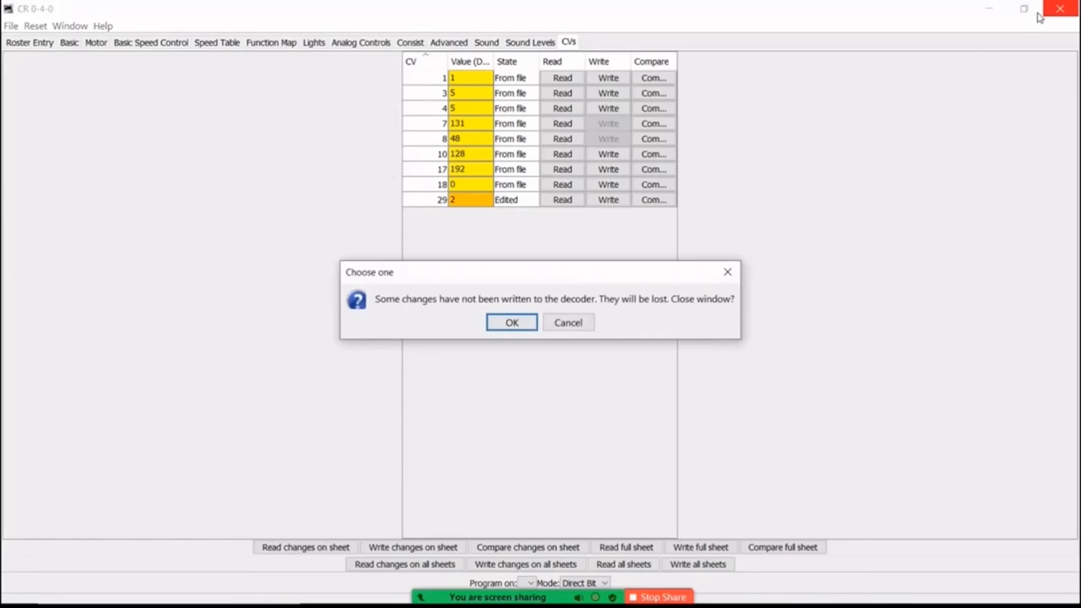
pyautogui.click(513, 323)
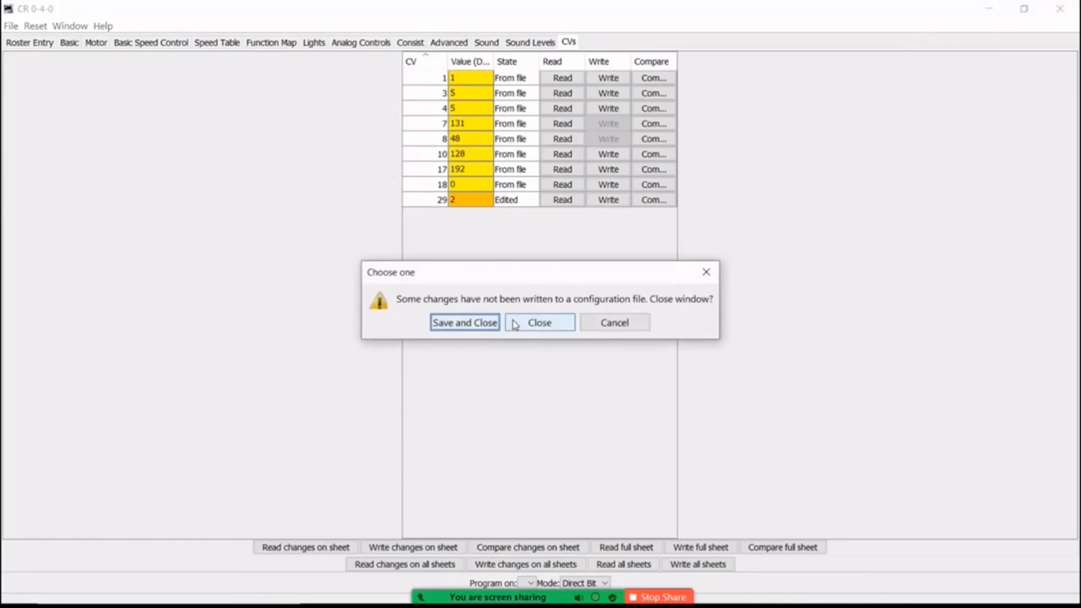
pyautogui.click(460, 323)
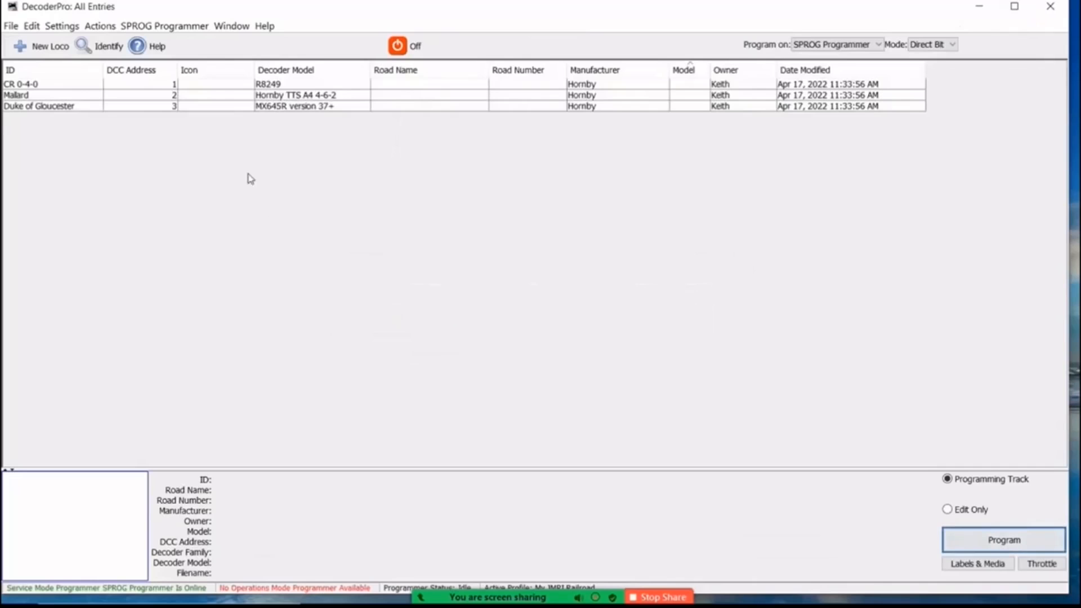
# Open the Mallard entry for programming and review its basic and motor settings.
pyautogui.click(149, 95)
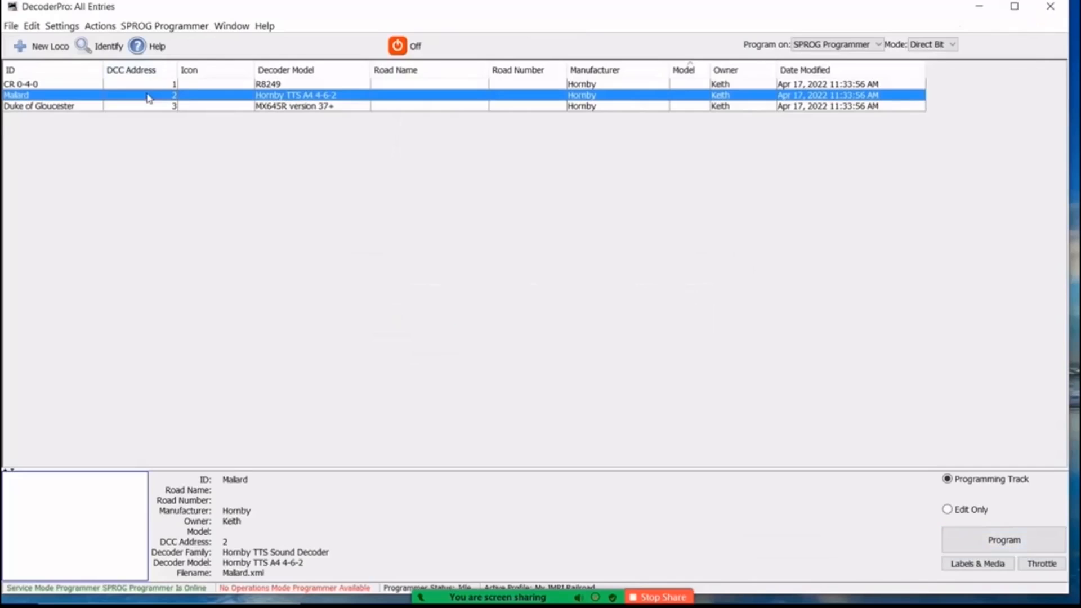
pyautogui.click(991, 542)
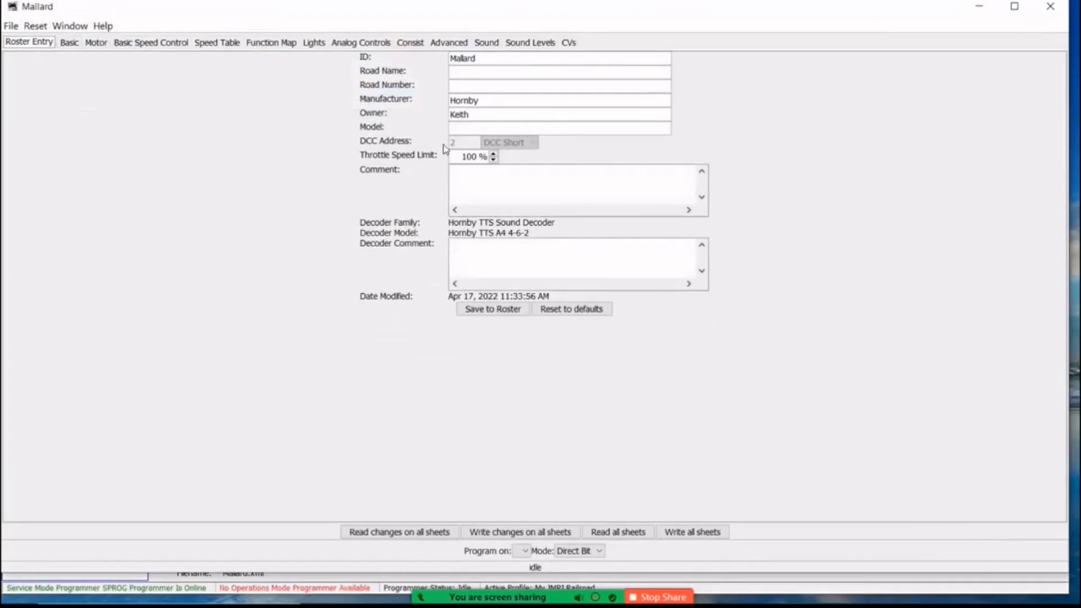
pyautogui.click(67, 45)
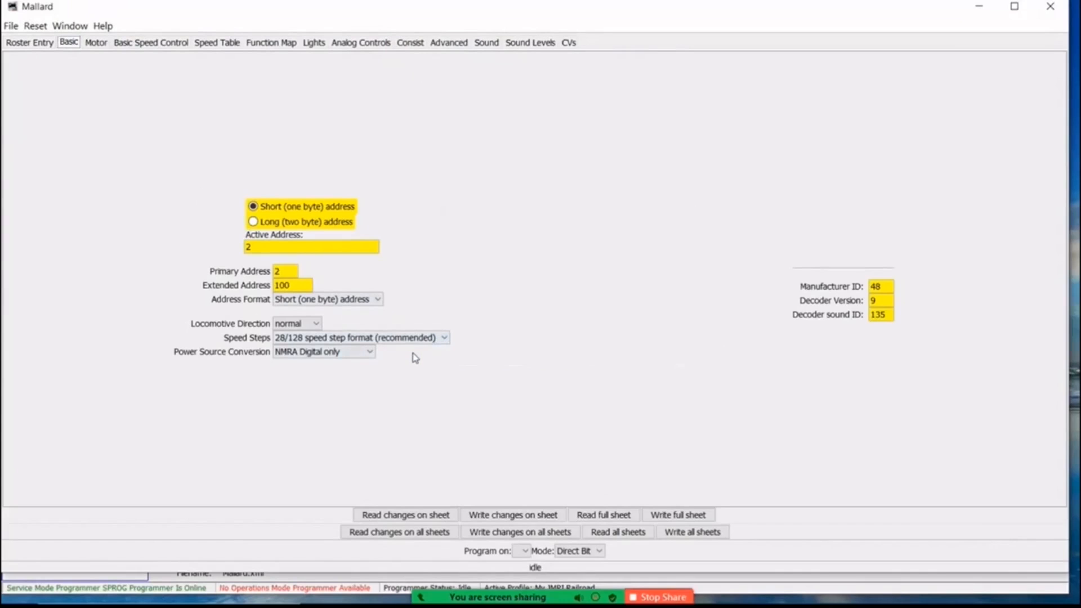
pyautogui.click(100, 45)
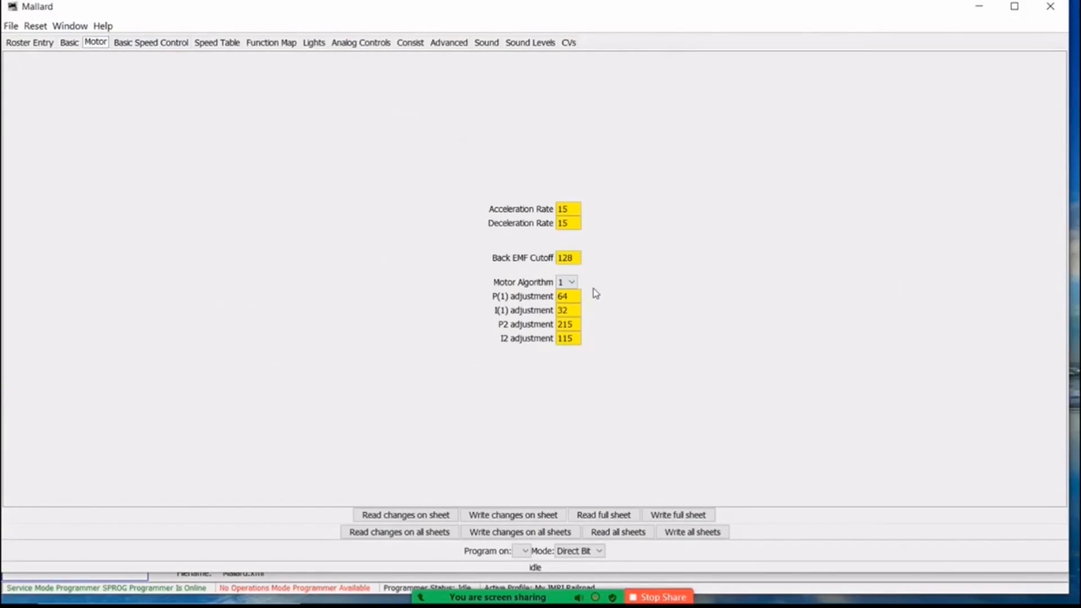
# Look through Mallard's speed control, speed table, function map, lights, analog, consist, advanced and sound settings.
pyautogui.click(143, 45)
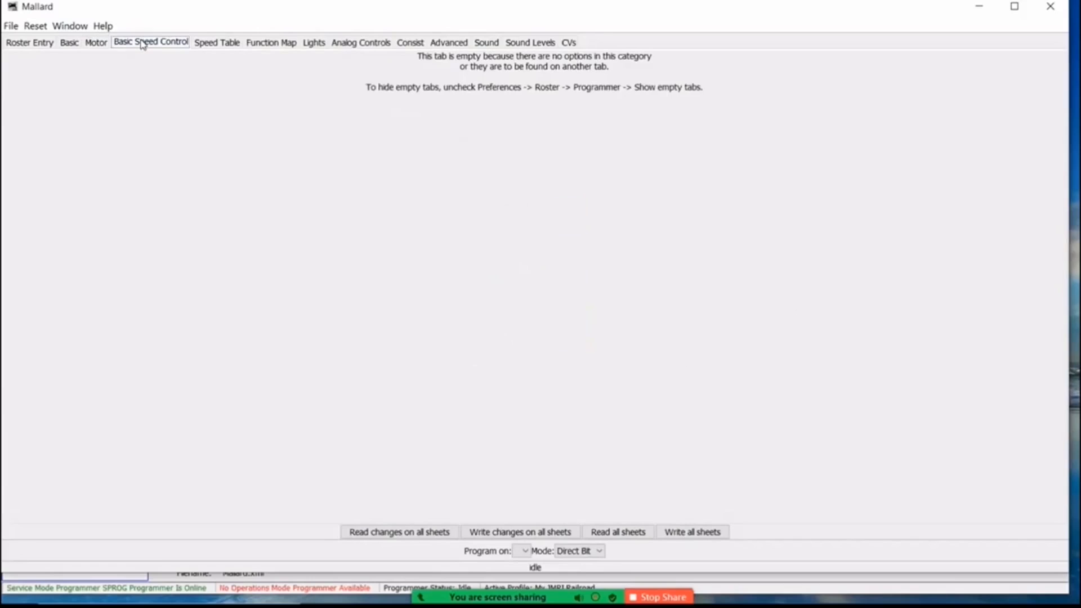
pyautogui.click(218, 45)
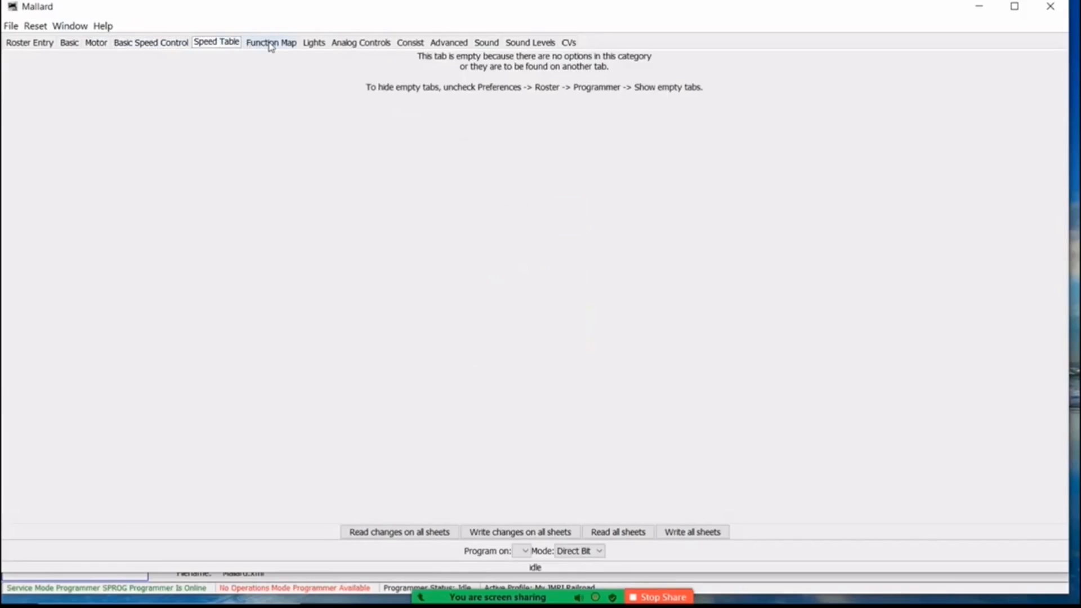
pyautogui.click(271, 44)
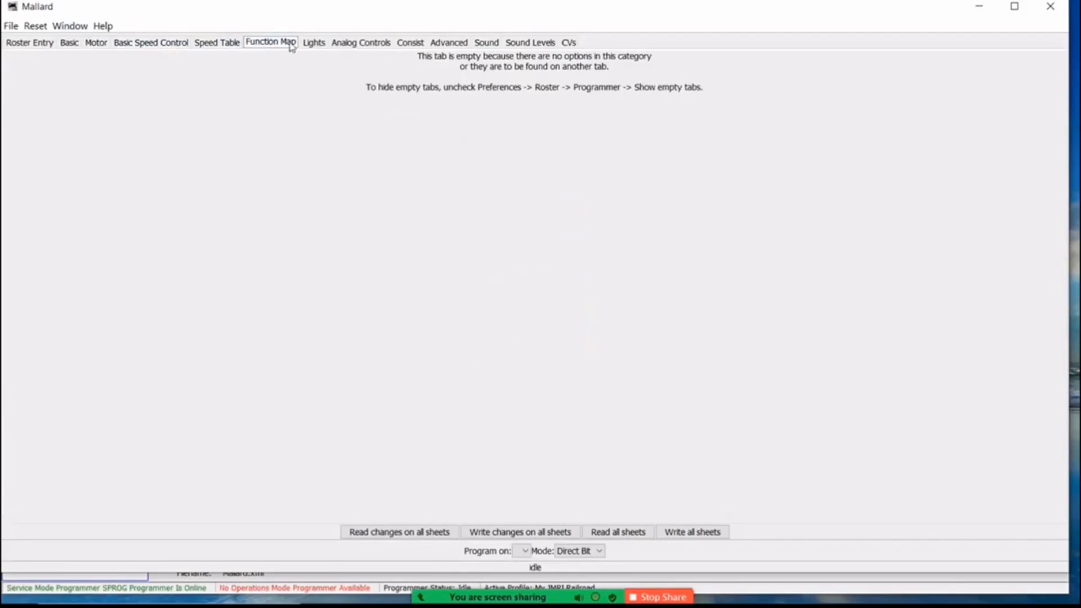
pyautogui.click(320, 44)
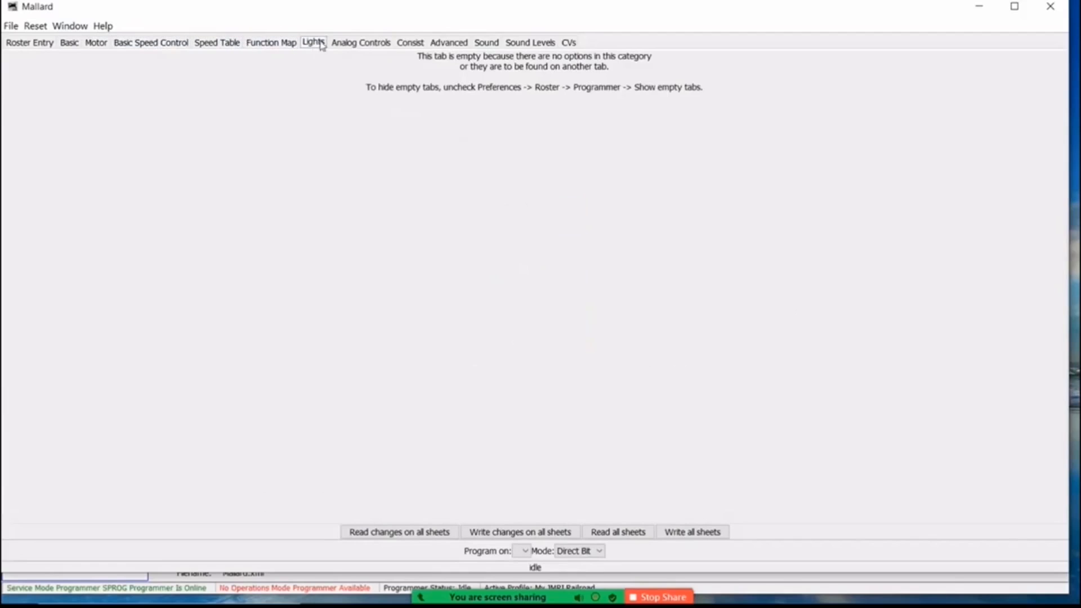
pyautogui.click(355, 44)
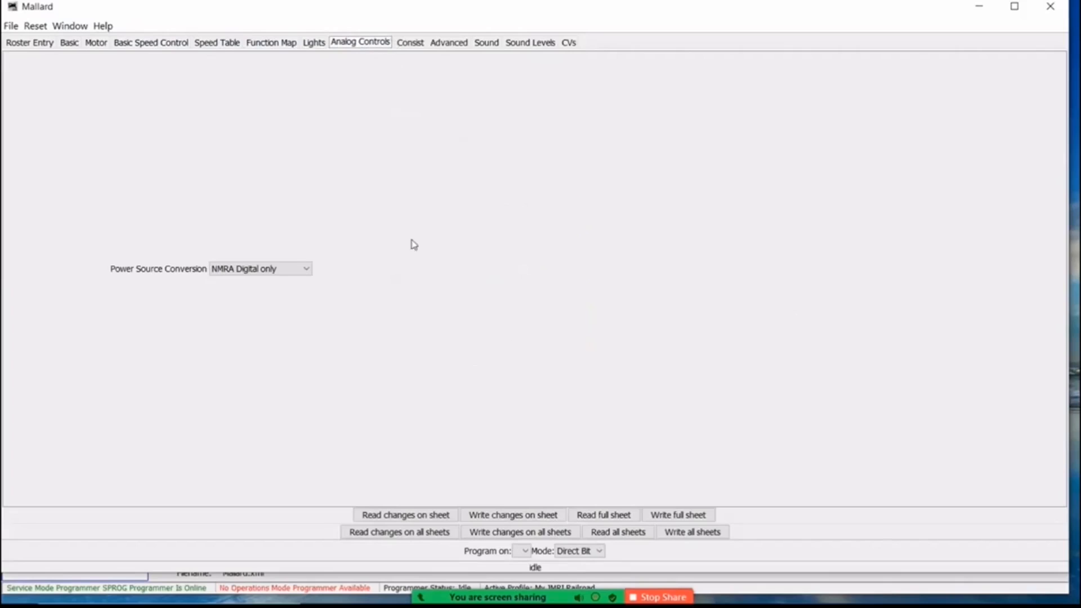
pyautogui.click(409, 44)
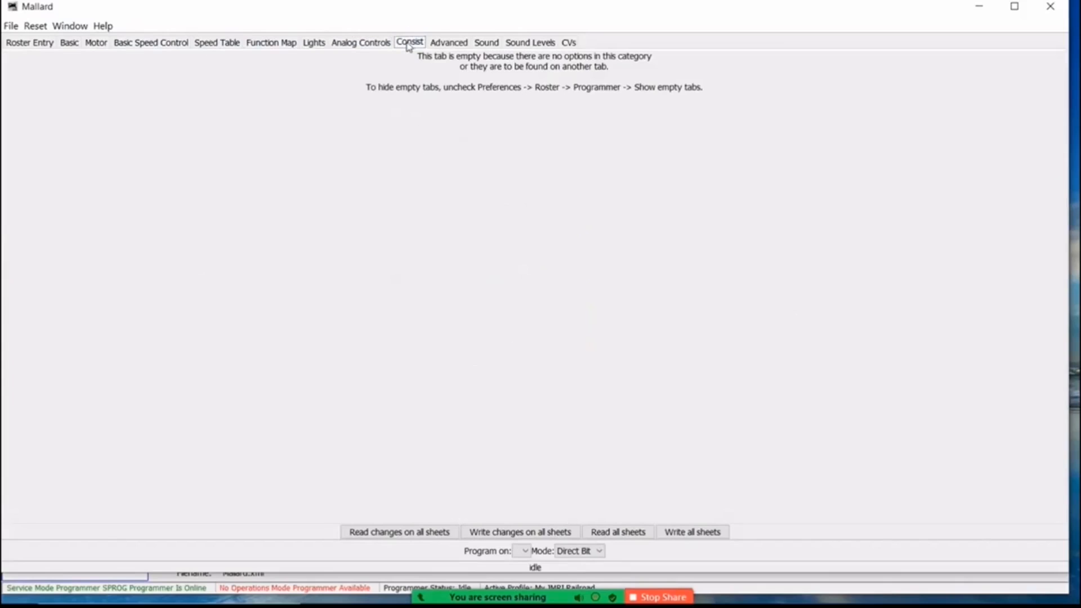
pyautogui.click(450, 44)
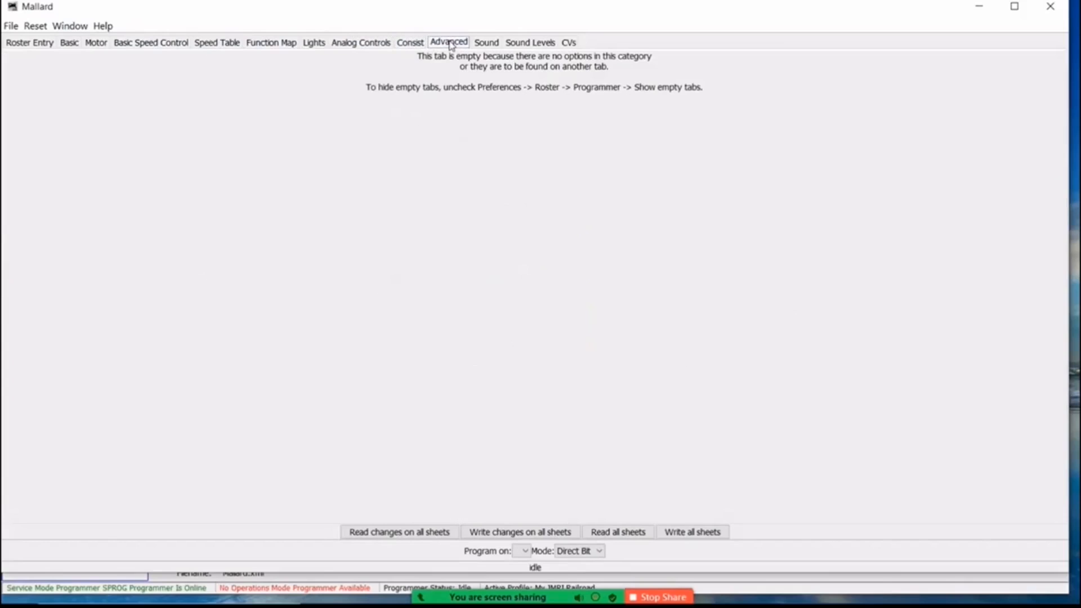
pyautogui.click(488, 43)
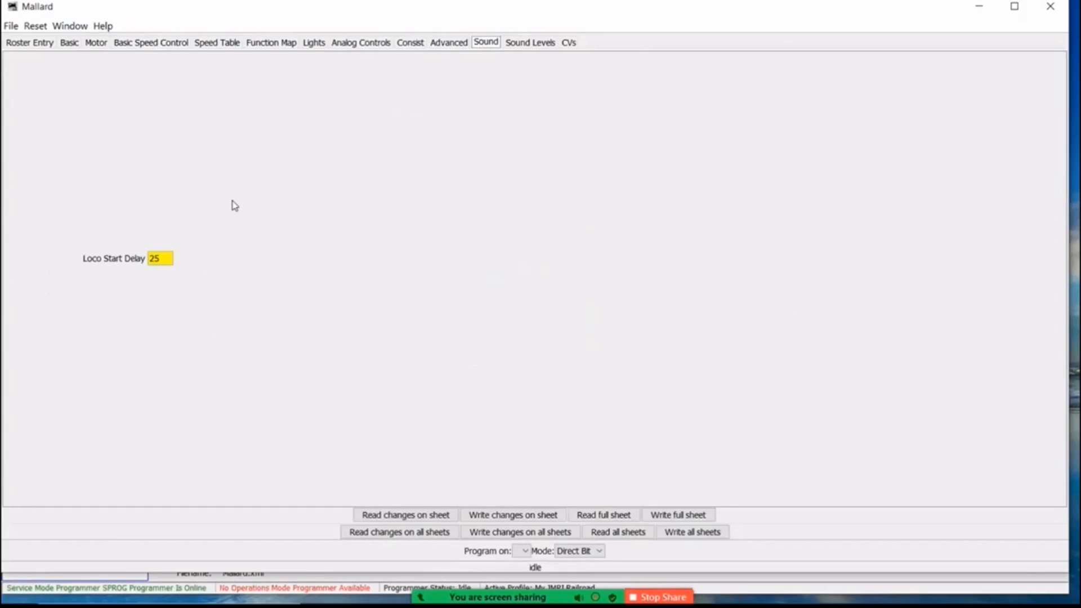
# Keep Mallard's Whistle Long level at 4, set Quick Set Volume level to 5, and write these sound level changes to the decoder.
pyautogui.click(530, 43)
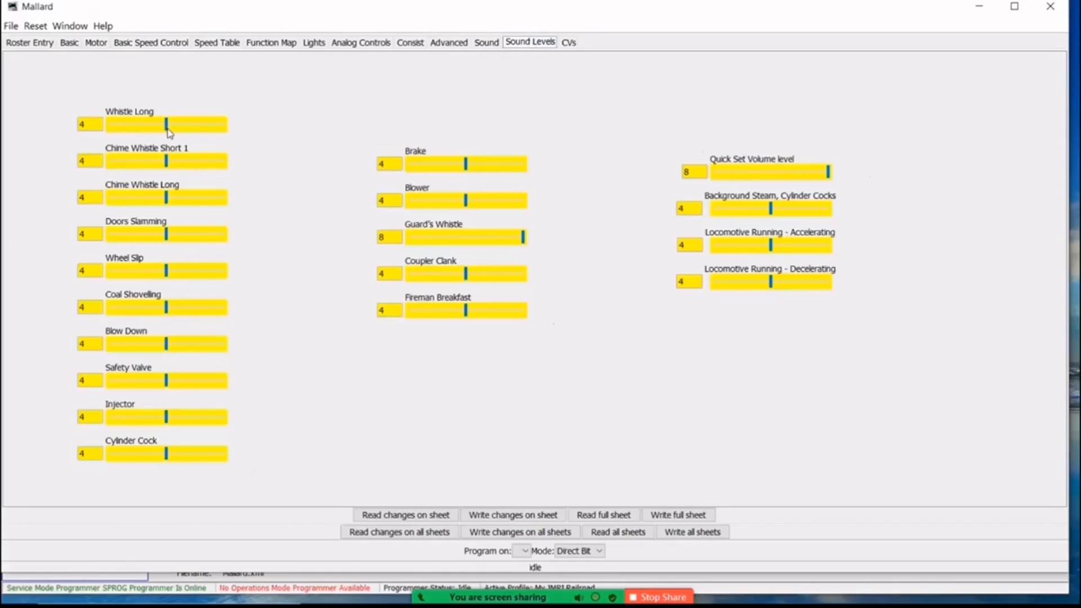
pyautogui.moveTo(167, 127)
pyautogui.mouseDown()
pyautogui.moveTo(115, 129)
pyautogui.moveTo(165, 126)
pyautogui.mouseUp()
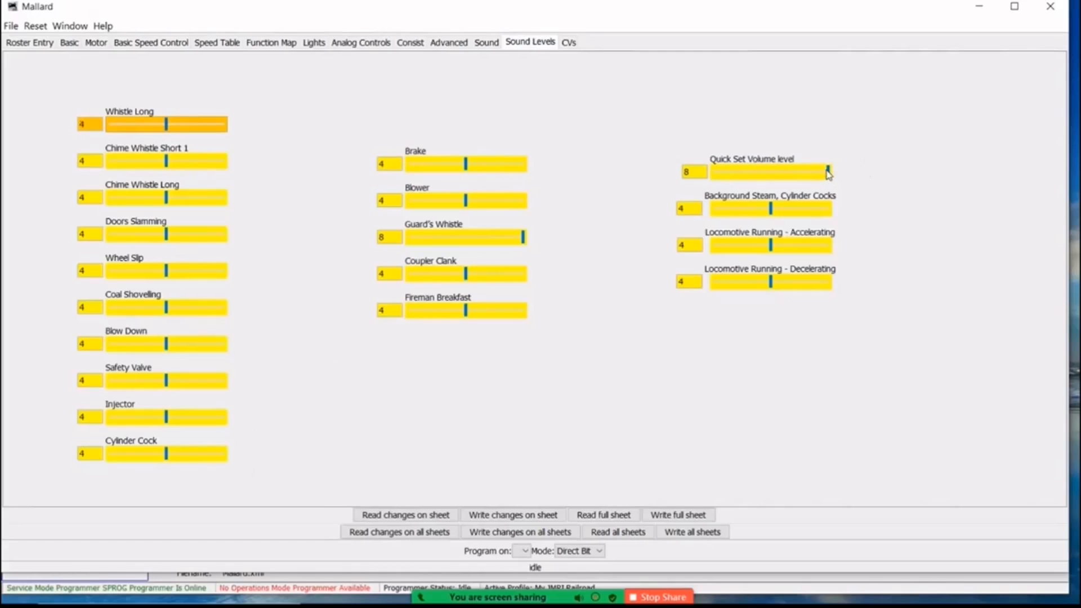
pyautogui.click(794, 178)
pyautogui.click(770, 173)
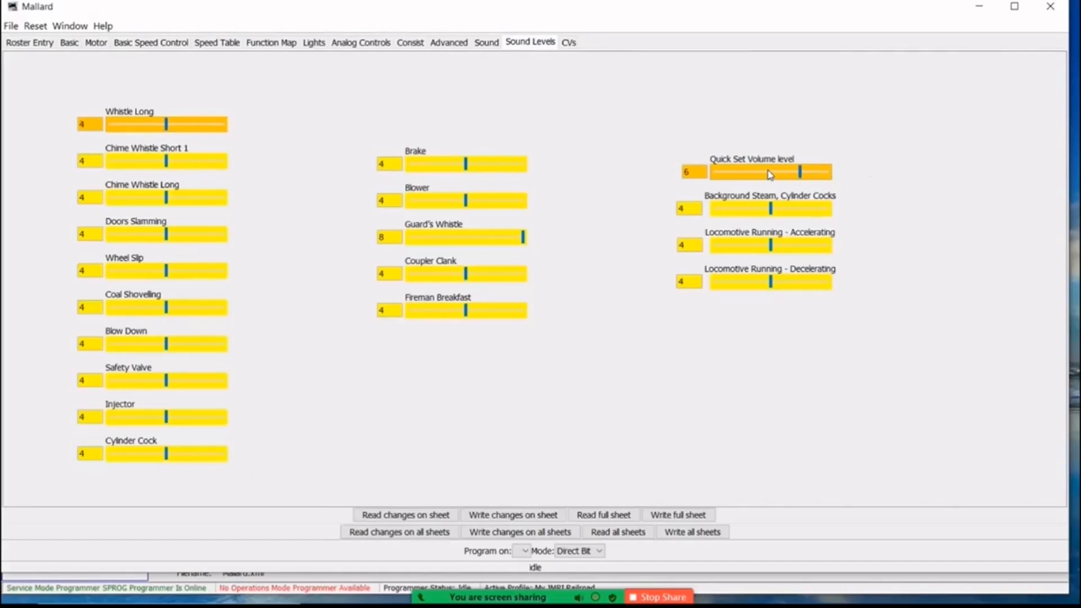
pyautogui.click(758, 174)
pyautogui.click(508, 515)
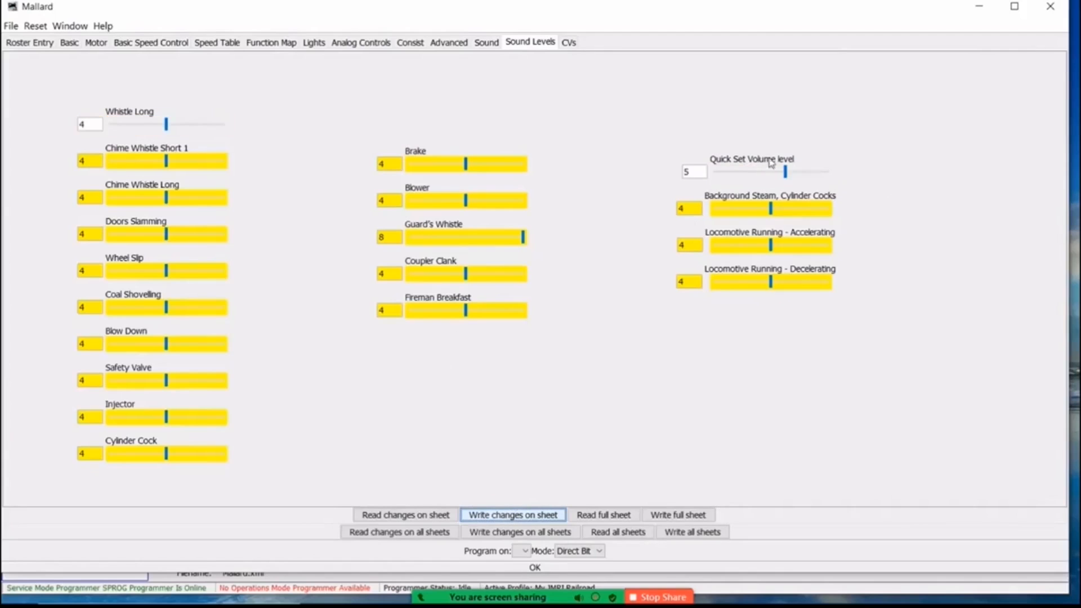
# Set Mallard's Quick Set Volume level to 8 and write the change to the decoder.
pyautogui.moveTo(785, 171); pyautogui.dragTo(829, 173)
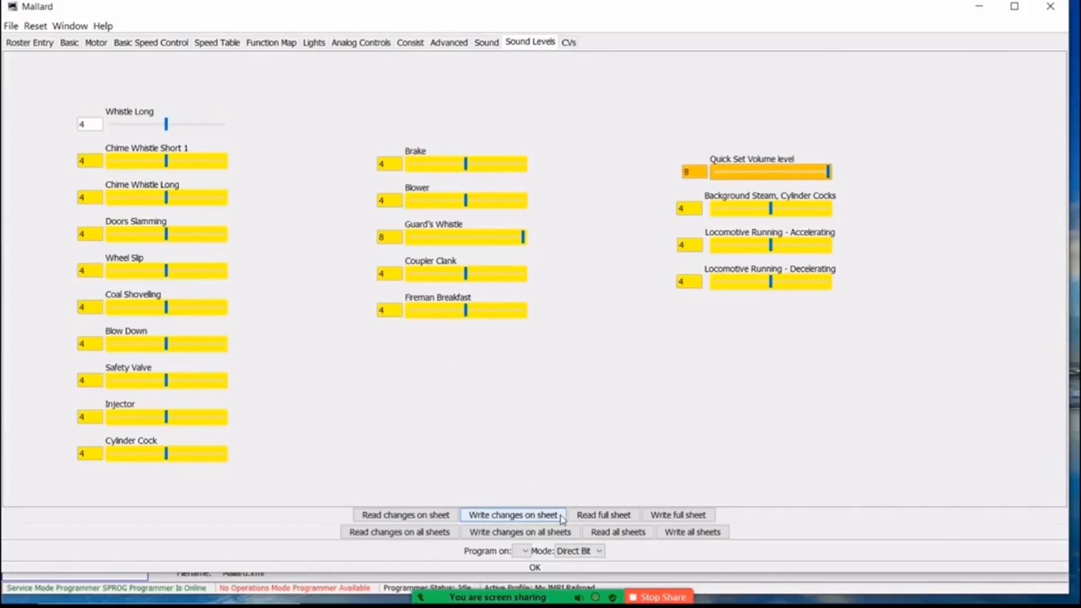
pyautogui.click(513, 516)
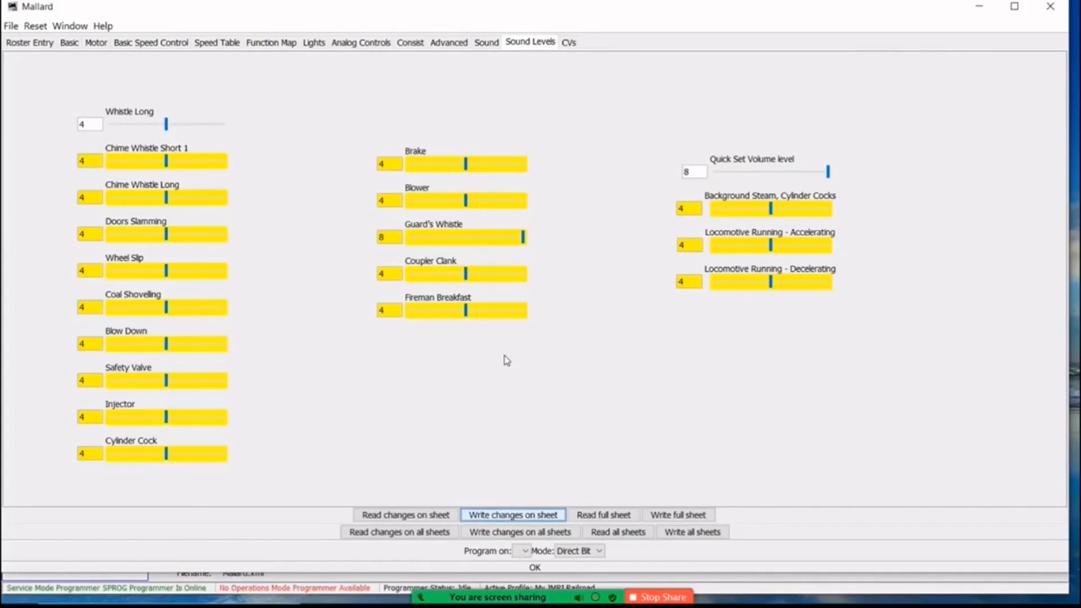
# Review Mallard's list of CVs, then close its programming window, saving the changes to the roster file.
pyautogui.click(568, 42)
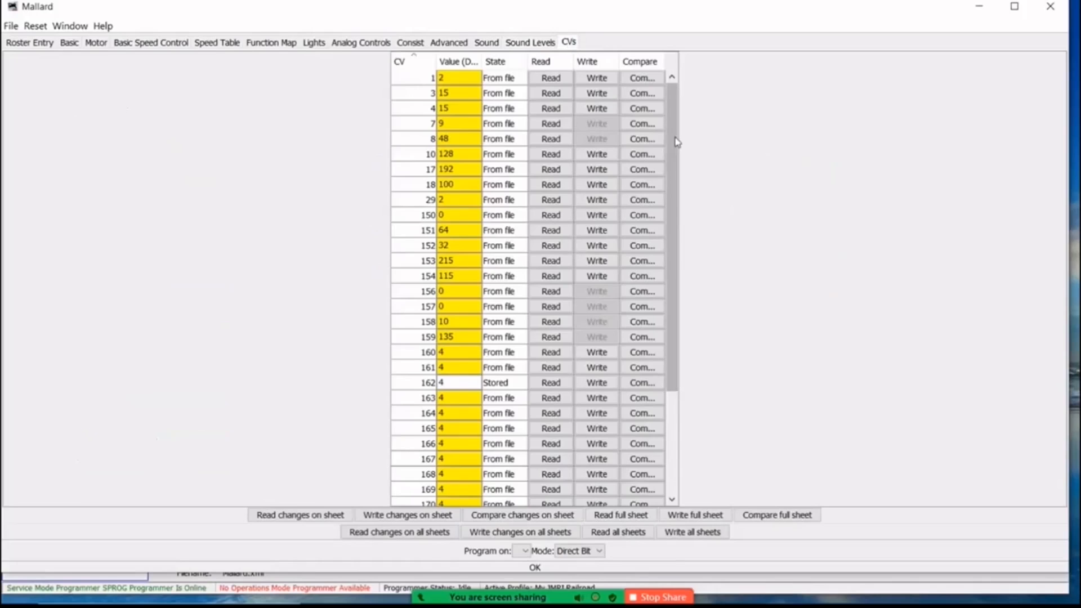
pyautogui.moveTo(671, 143)
pyautogui.mouseDown()
pyautogui.moveTo(672, 244)
pyautogui.moveTo(669, 126)
pyautogui.mouseUp()
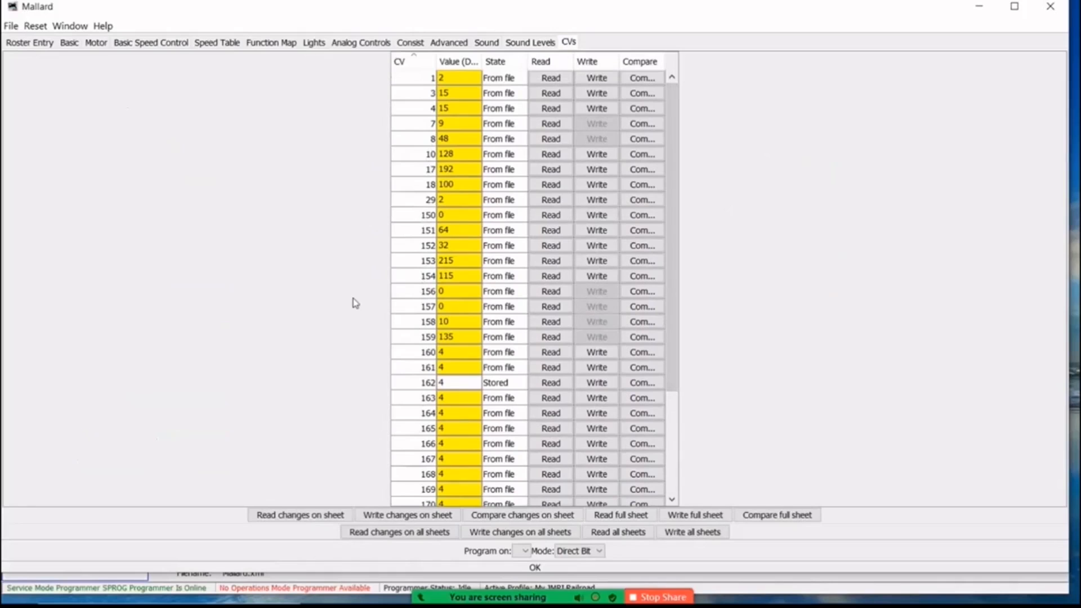
pyautogui.click(1050, 8)
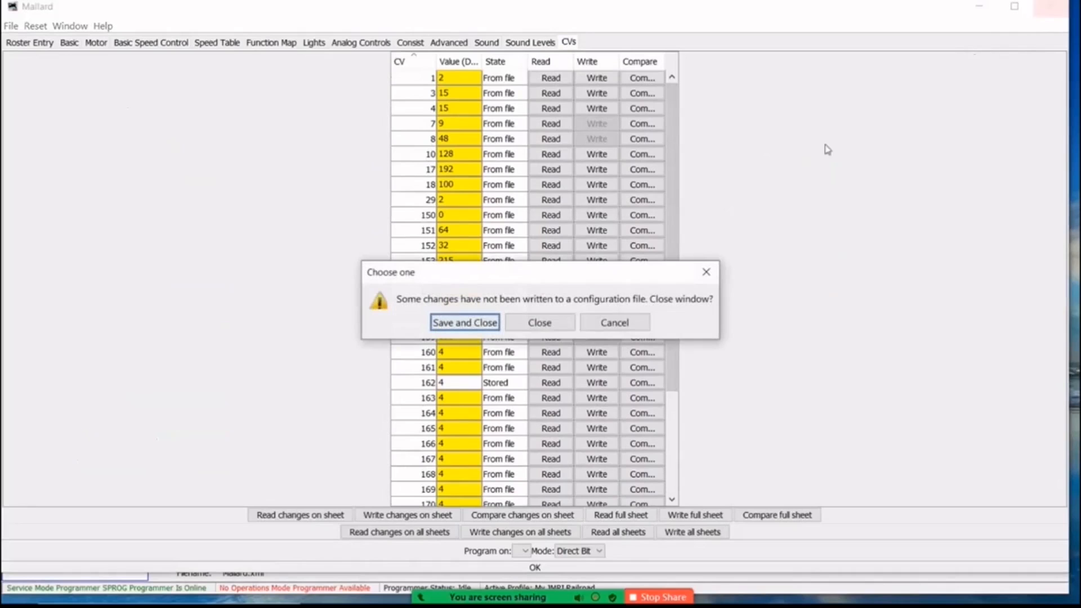
pyautogui.click(467, 322)
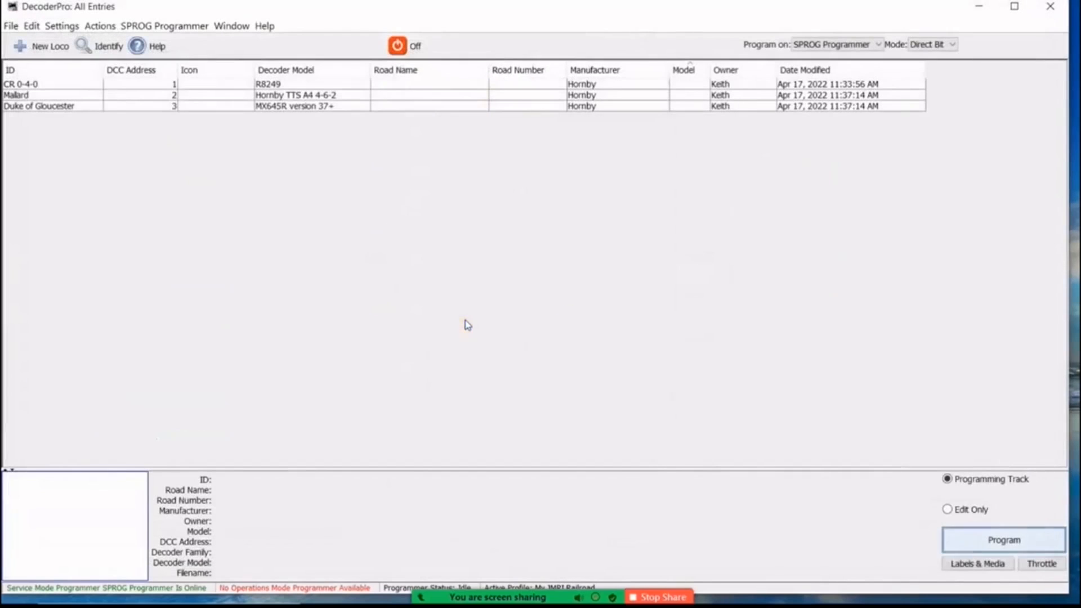
# Open the Duke of Gloucester entry for programming and review its basic and motor settings.
pyautogui.click(144, 106)
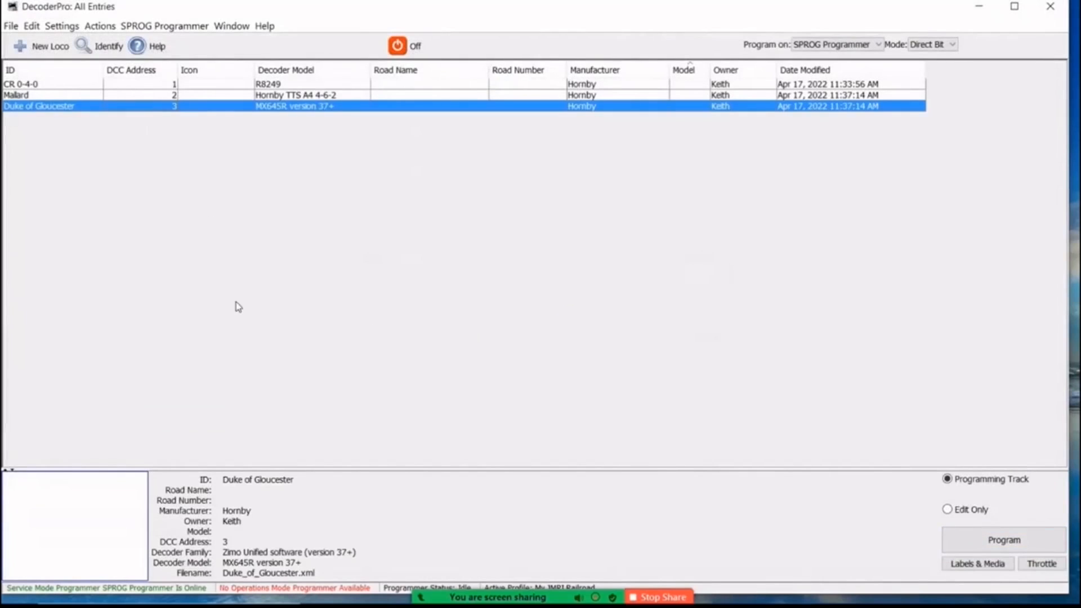
pyautogui.click(978, 542)
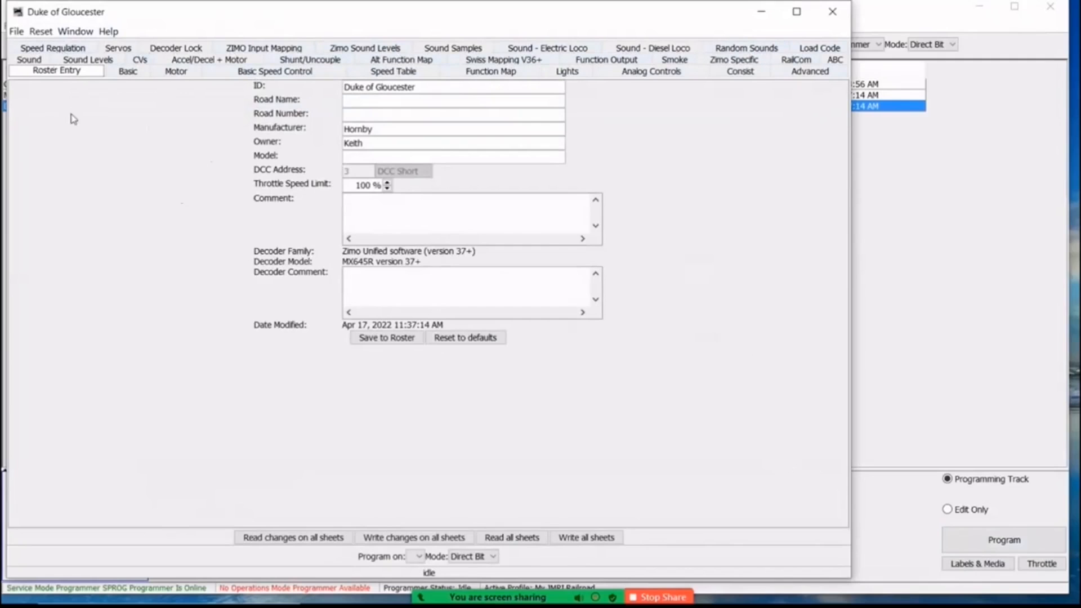
pyautogui.click(130, 73)
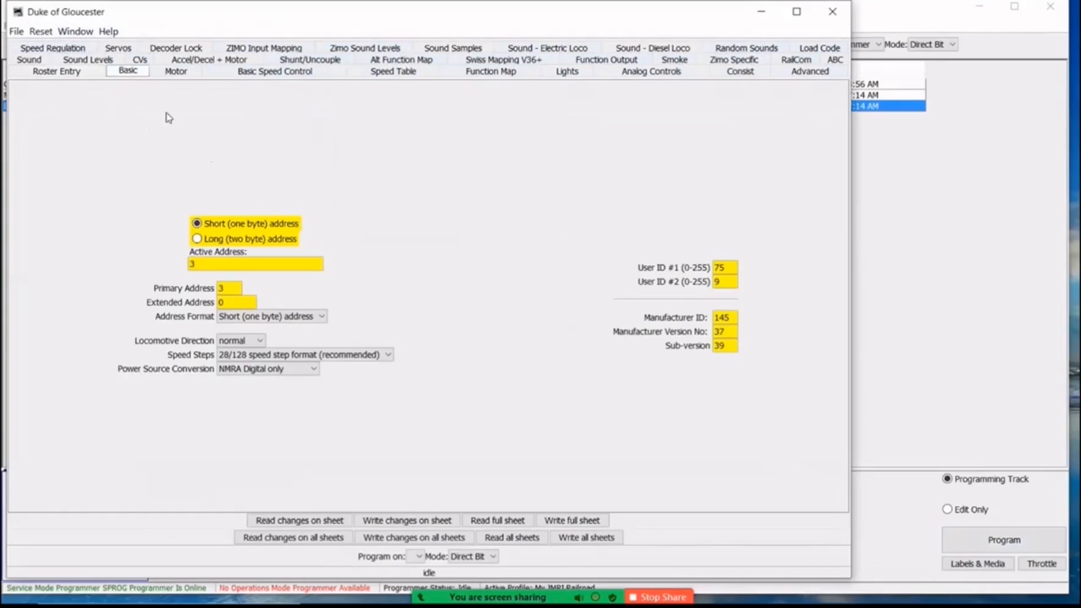
pyautogui.click(169, 73)
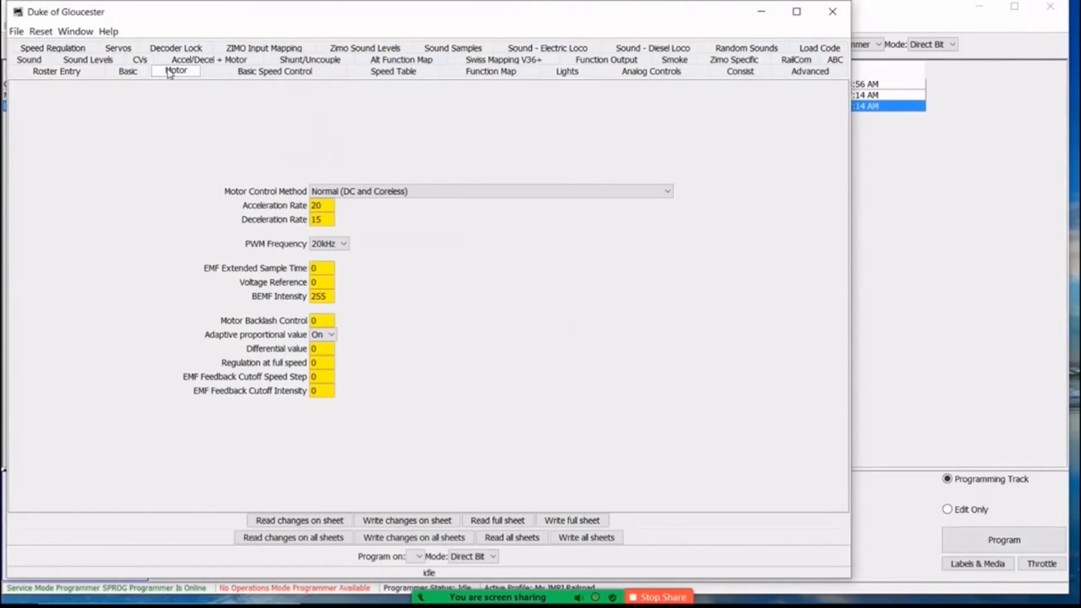
# Look through Duke of Gloucester's basic speed control, speed table, function map, lights, analog controls, consist, advanced and Zimo sound level settings.
pyautogui.click(236, 72)
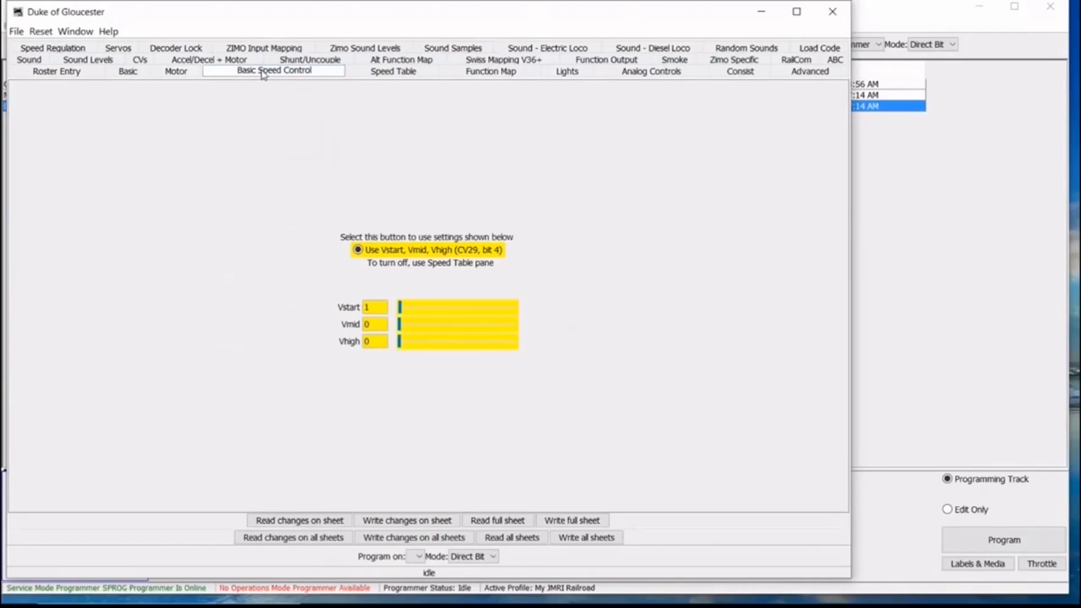
pyautogui.click(383, 74)
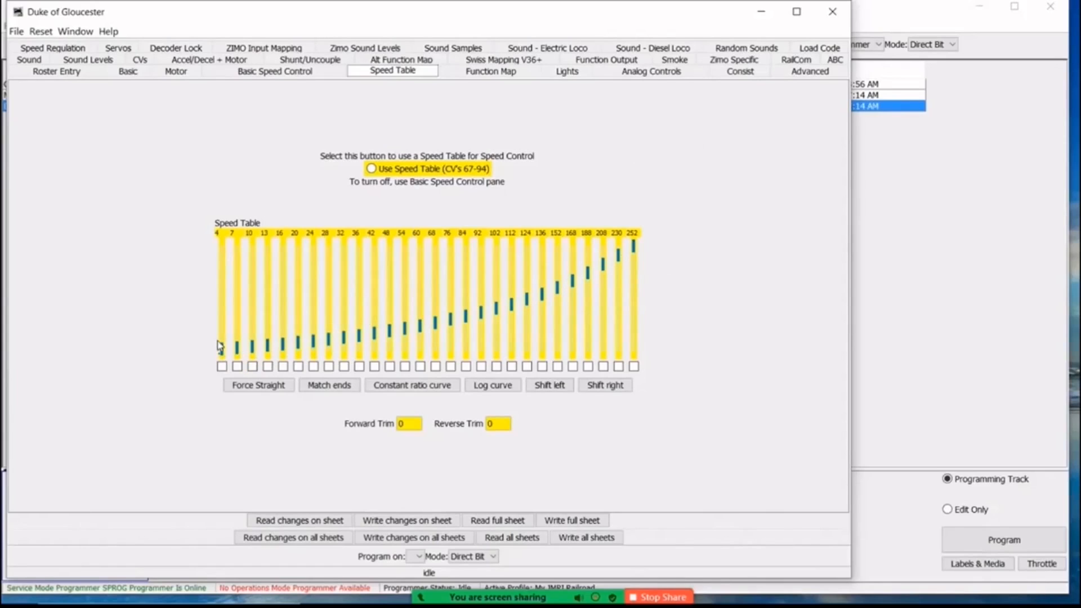
pyautogui.click(488, 73)
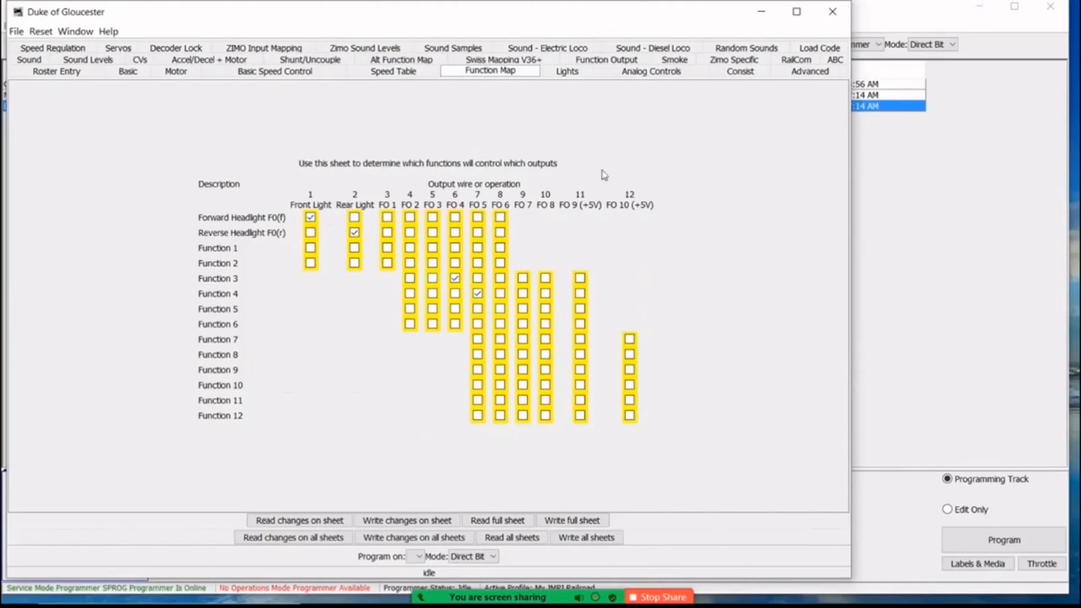
pyautogui.click(568, 72)
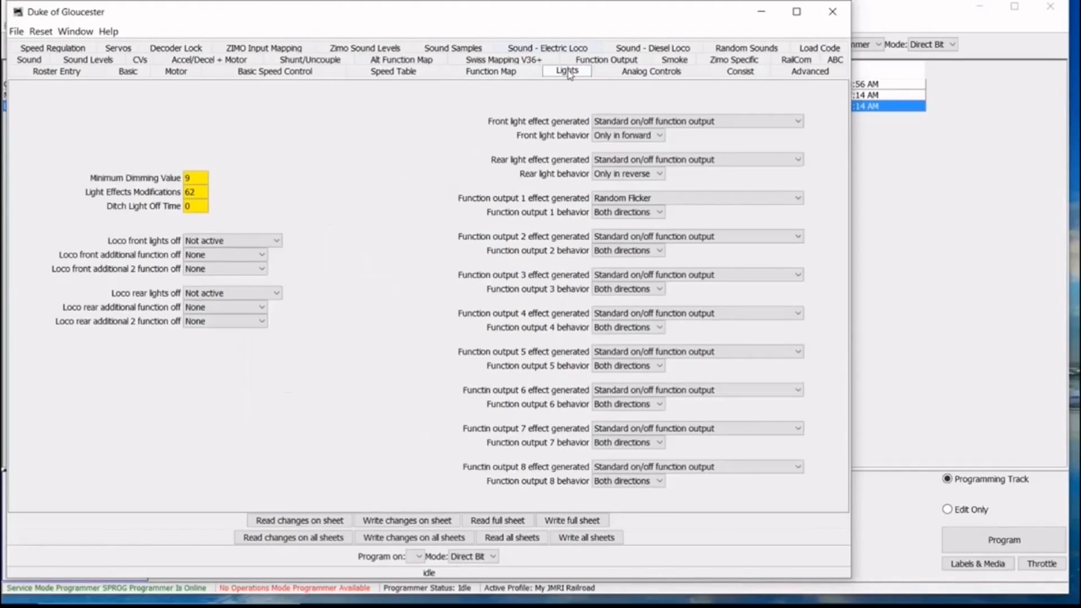
pyautogui.click(635, 73)
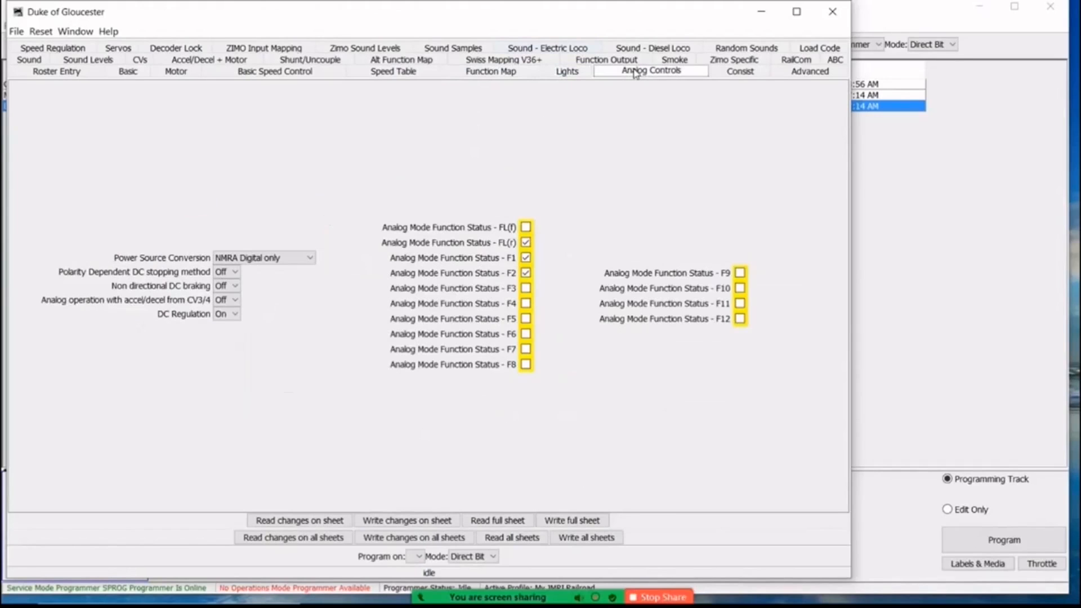
pyautogui.click(744, 72)
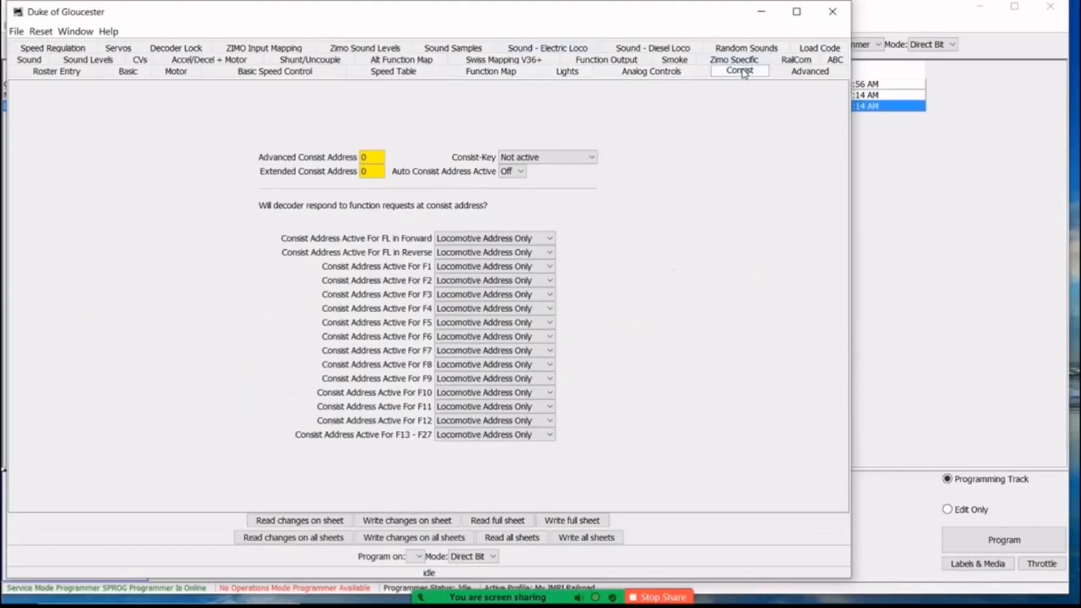
pyautogui.click(794, 73)
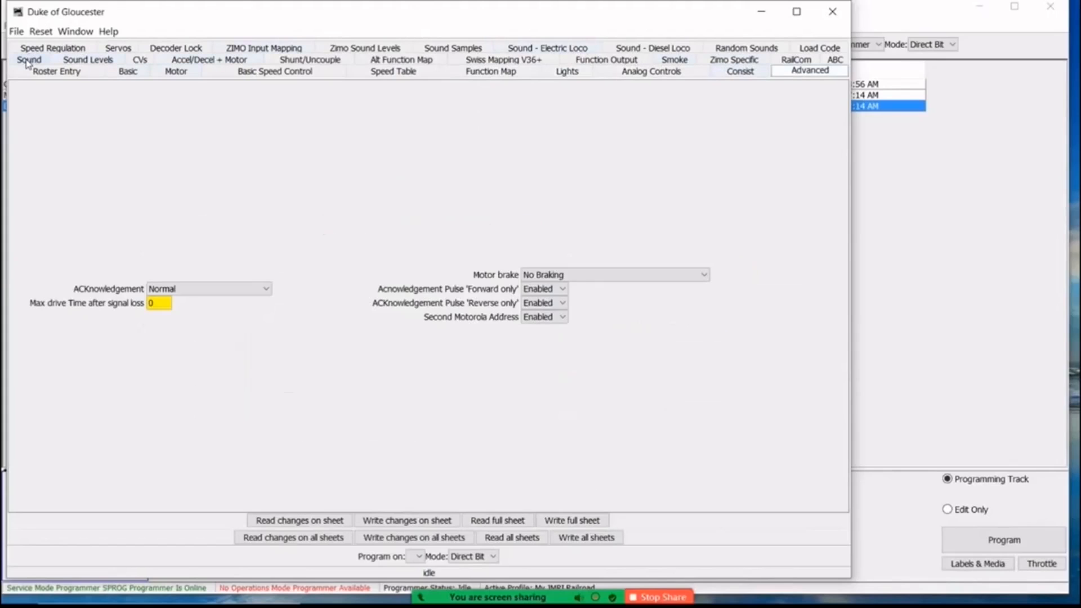
pyautogui.click(371, 50)
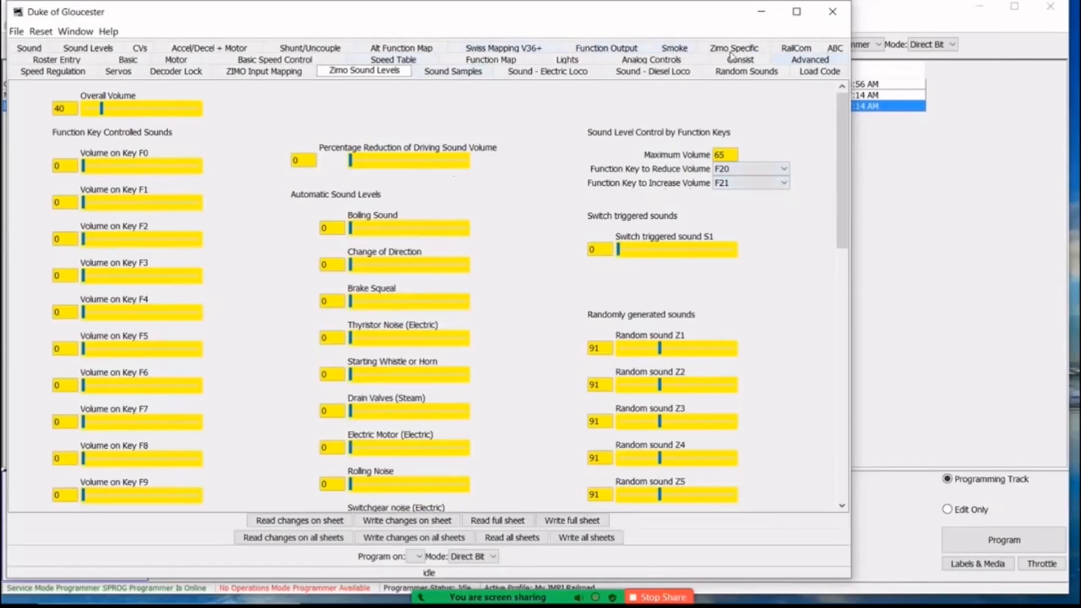
# Review the Duke of Gloucester's list of CVs and close its programming window.
pyautogui.click(140, 50)
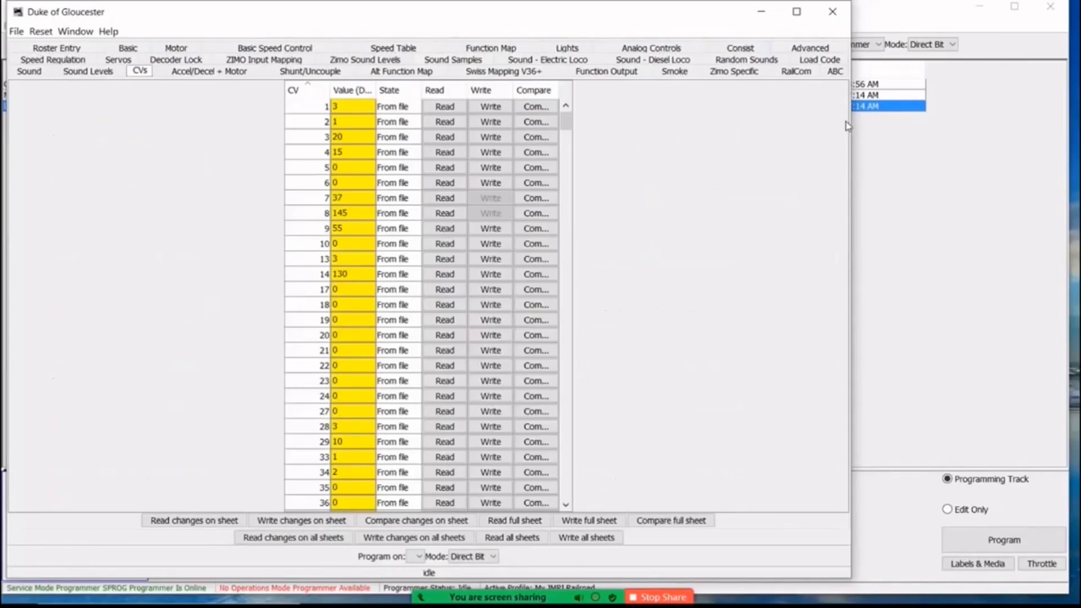
pyautogui.moveTo(564, 121)
pyautogui.mouseDown()
pyautogui.moveTo(539, 237)
pyautogui.moveTo(567, 105)
pyautogui.mouseUp()
pyautogui.click(834, 14)
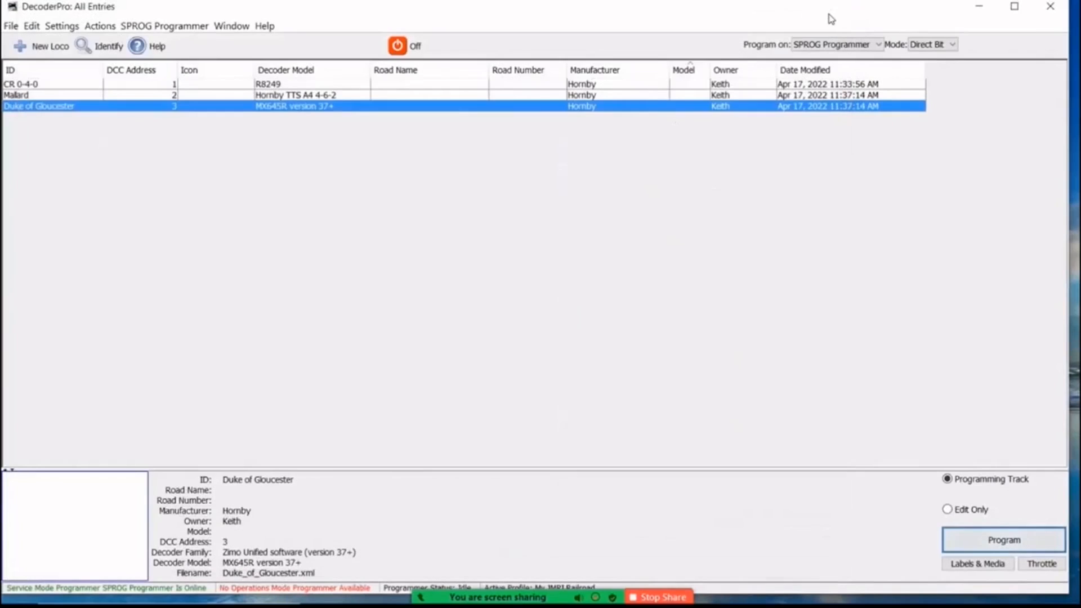
# Maximize the roster window and export the complete roster to New Volume (F:) under the name JMRI.
pyautogui.doubleClick(830, 17)
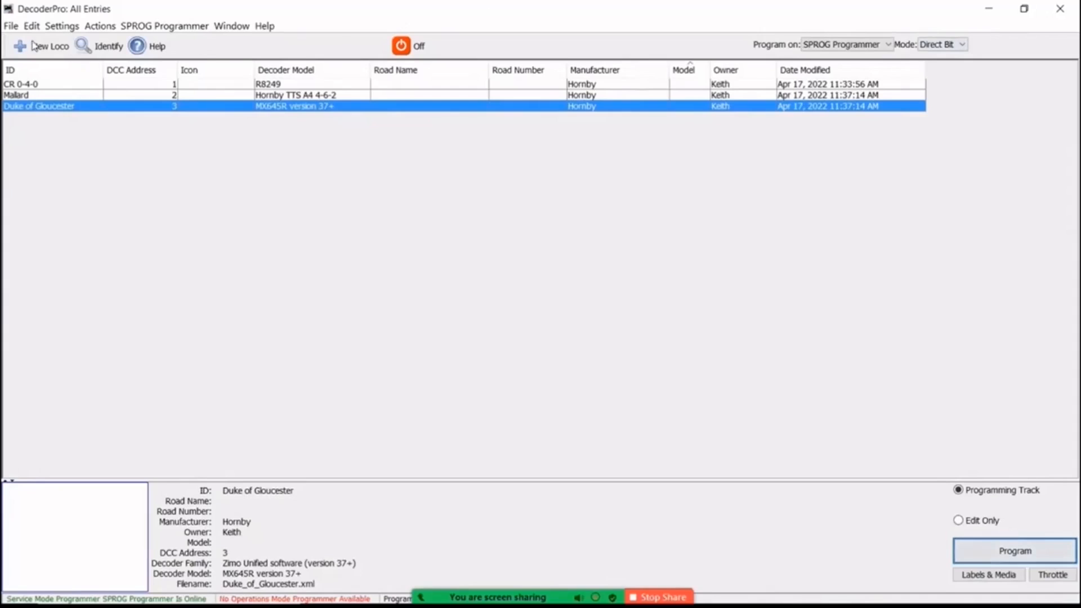
pyautogui.click(12, 26)
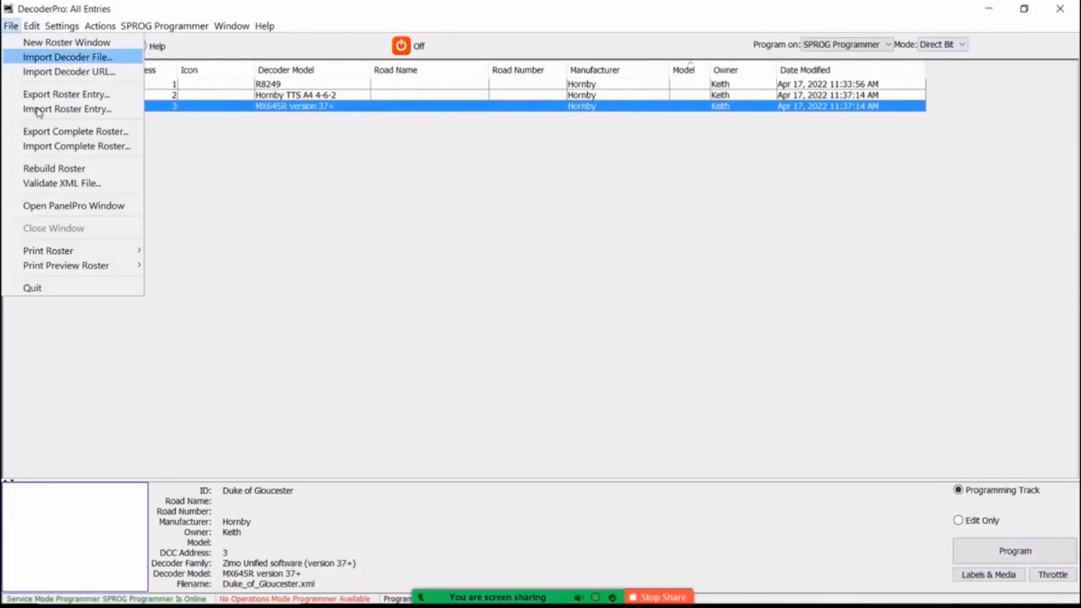
pyautogui.click(56, 134)
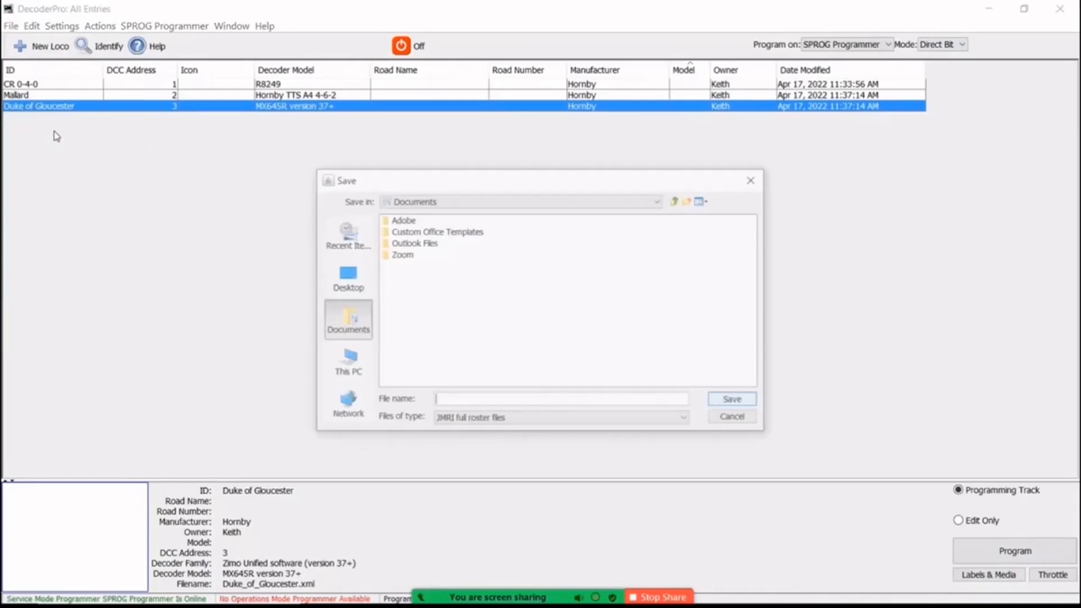
pyautogui.click(659, 202)
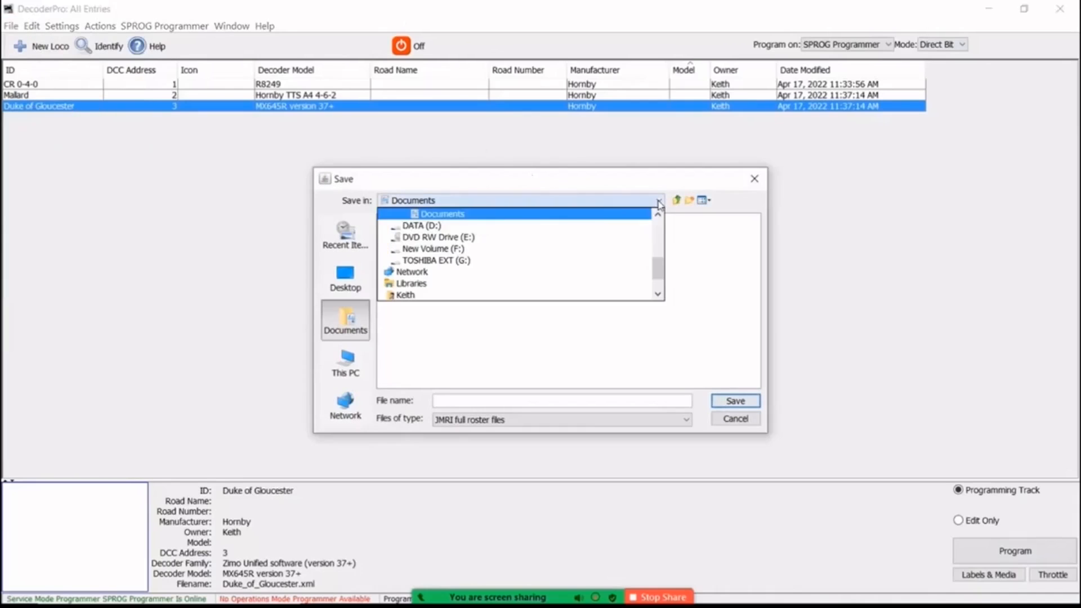
pyautogui.click(446, 249)
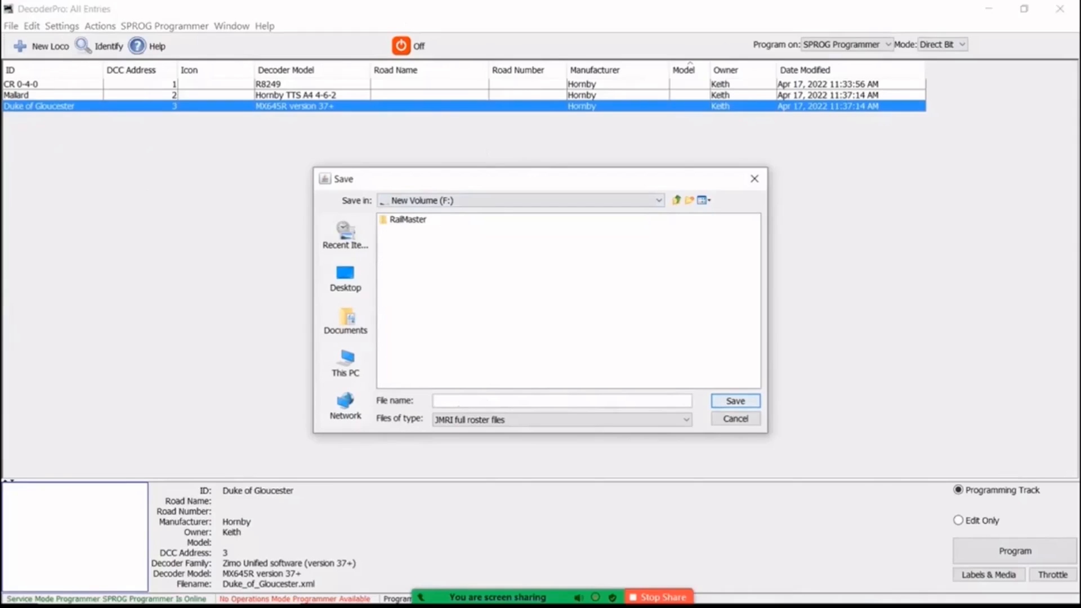
pyautogui.write('JMRI')
pyautogui.click(720, 404)
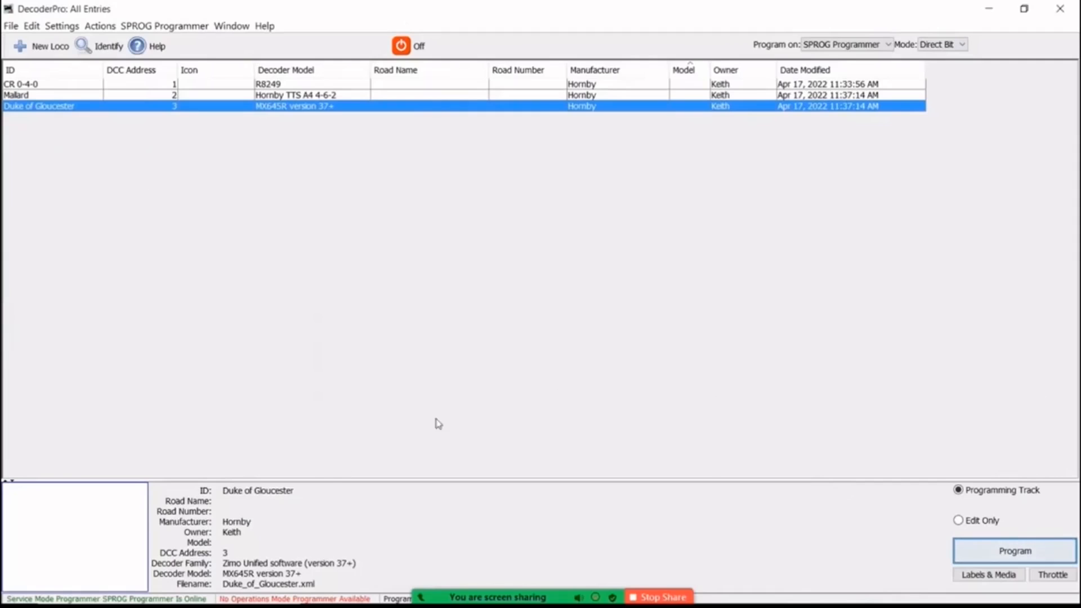
# Switch to File Explorer, check New Volume (F:) for the exported roster file, and close the window.
pyautogui.moveTo(254, 591)
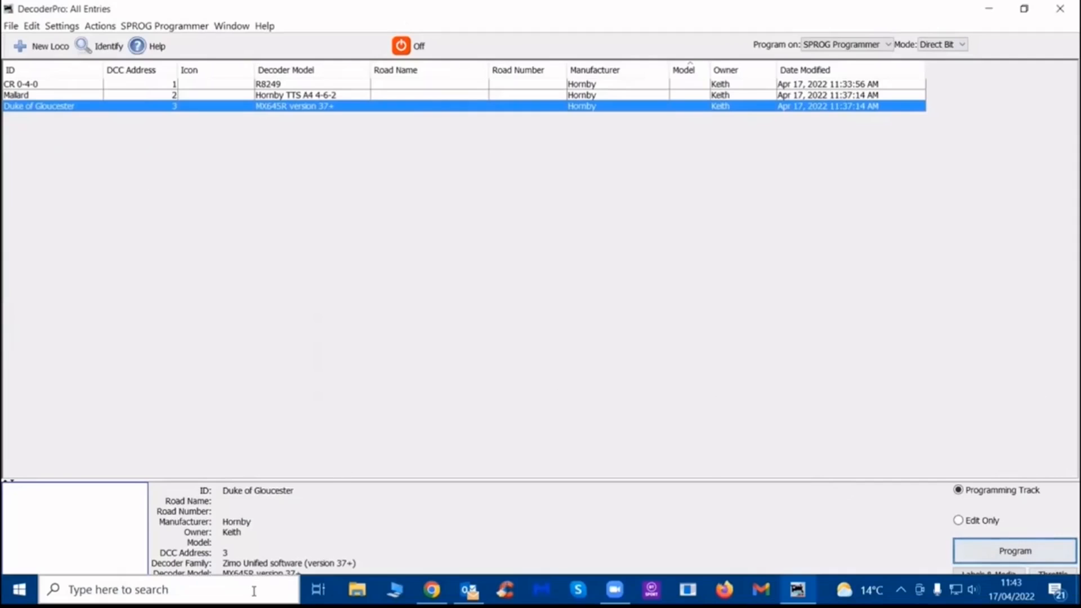
pyautogui.click(356, 590)
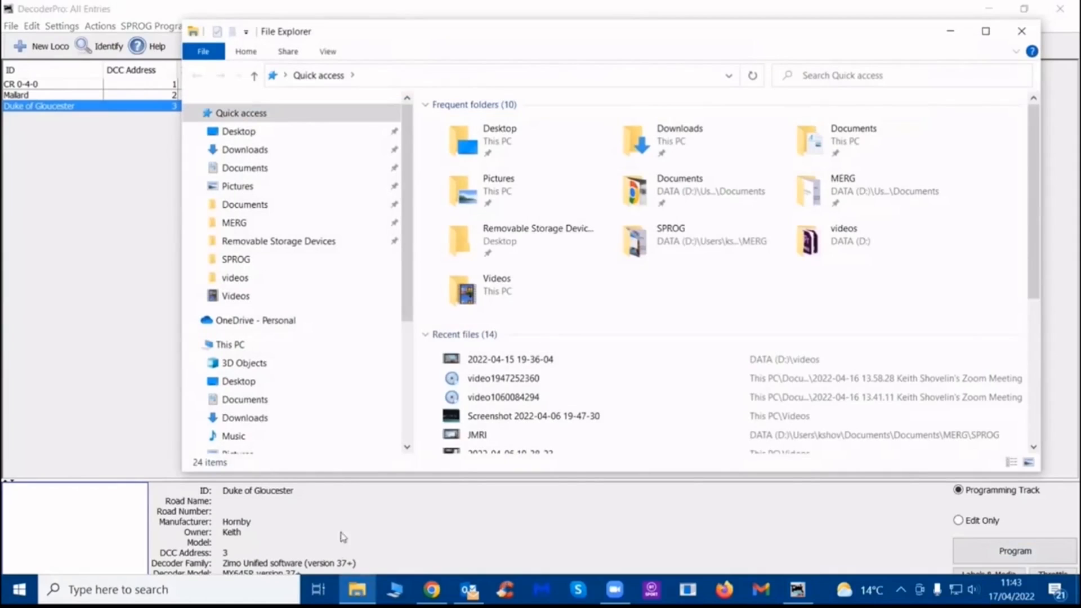
pyautogui.moveTo(406, 219); pyautogui.dragTo(405, 345)
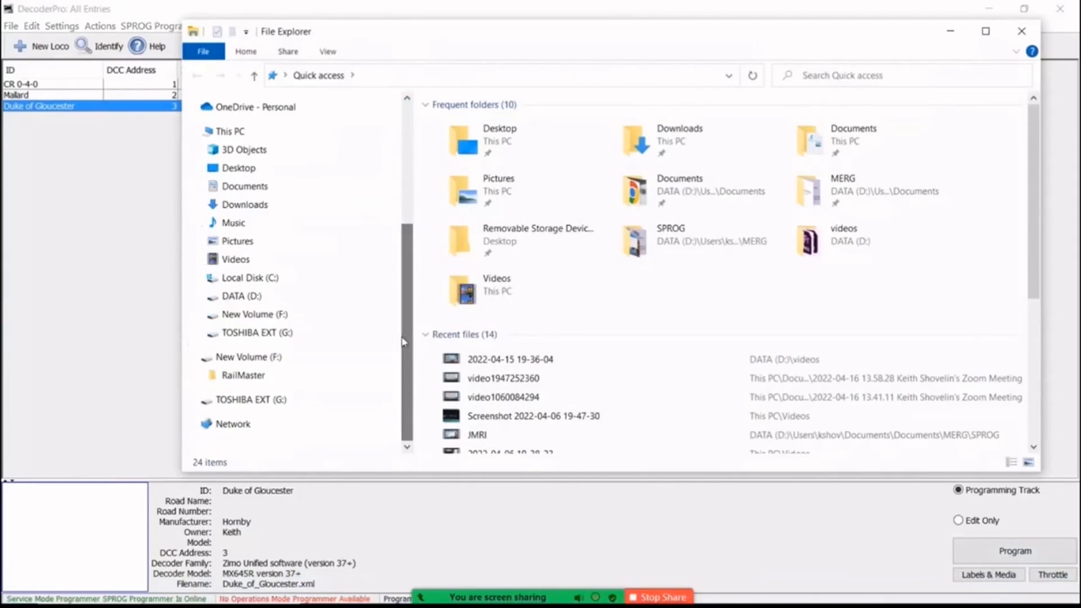
pyautogui.click(252, 317)
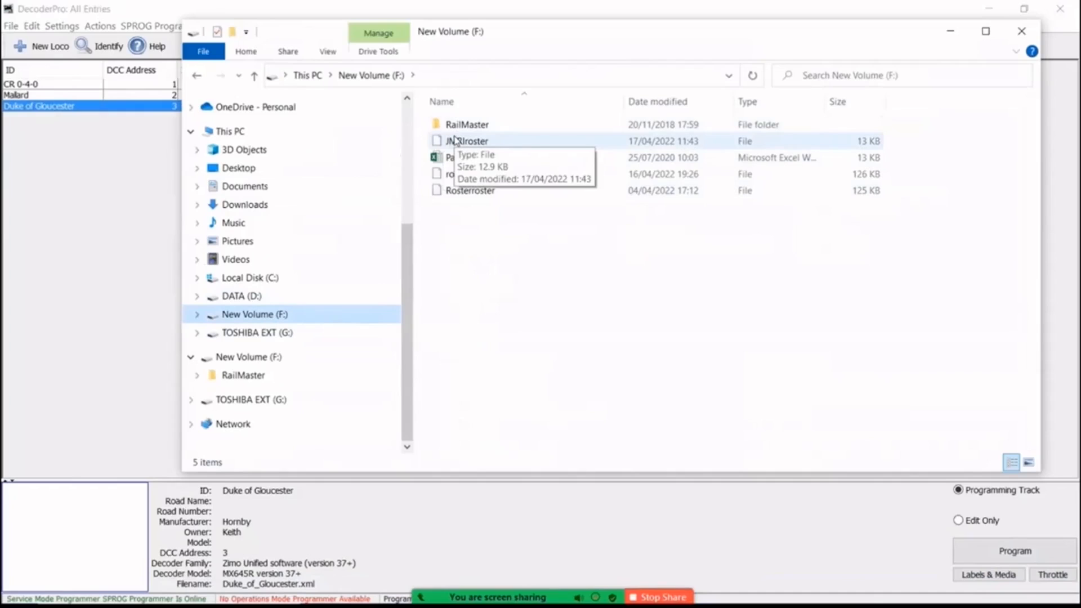
pyautogui.click(1022, 31)
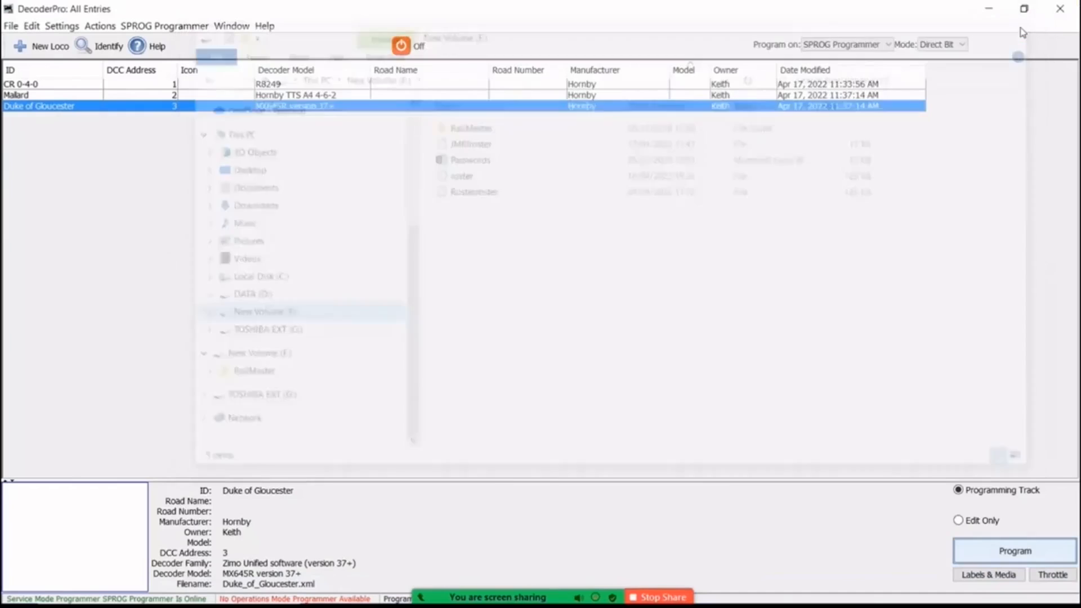
# Delete the CR 0-4-0, Mallard and Duke of Gloucester entries from the roster, confirming each deletion.
pyautogui.click(12, 84)
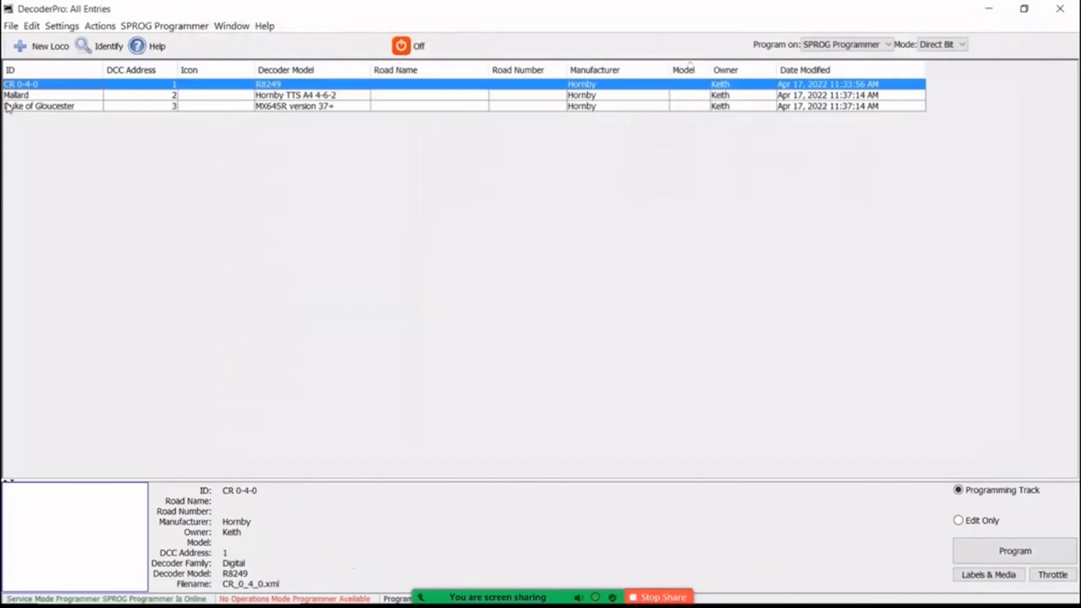
pyautogui.keyDown('shift'); pyautogui.click(8, 107); pyautogui.keyUp('shift')
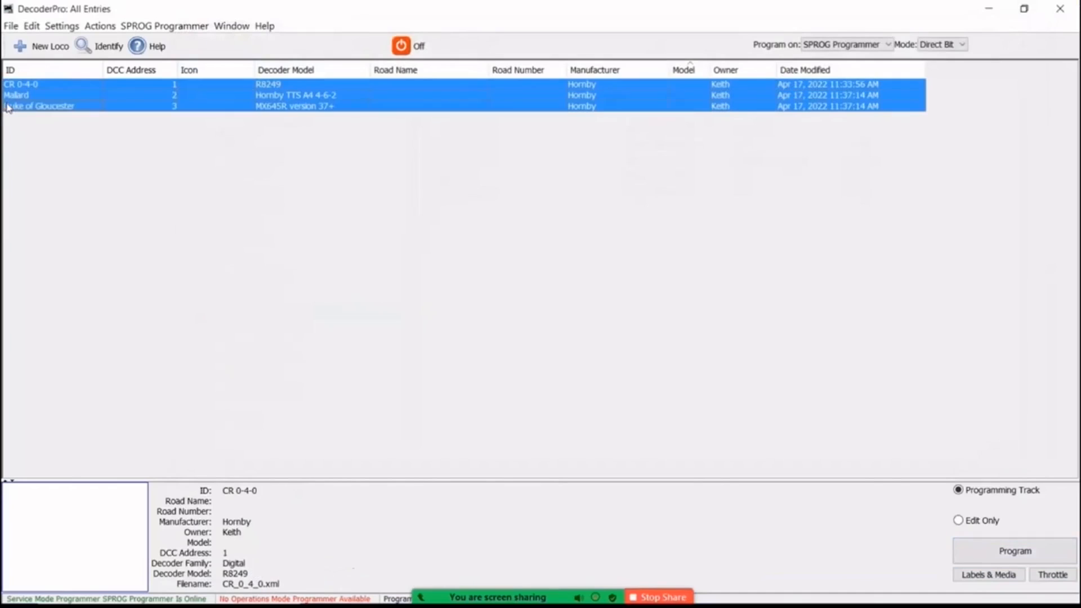
pyautogui.rightClick(57, 90)
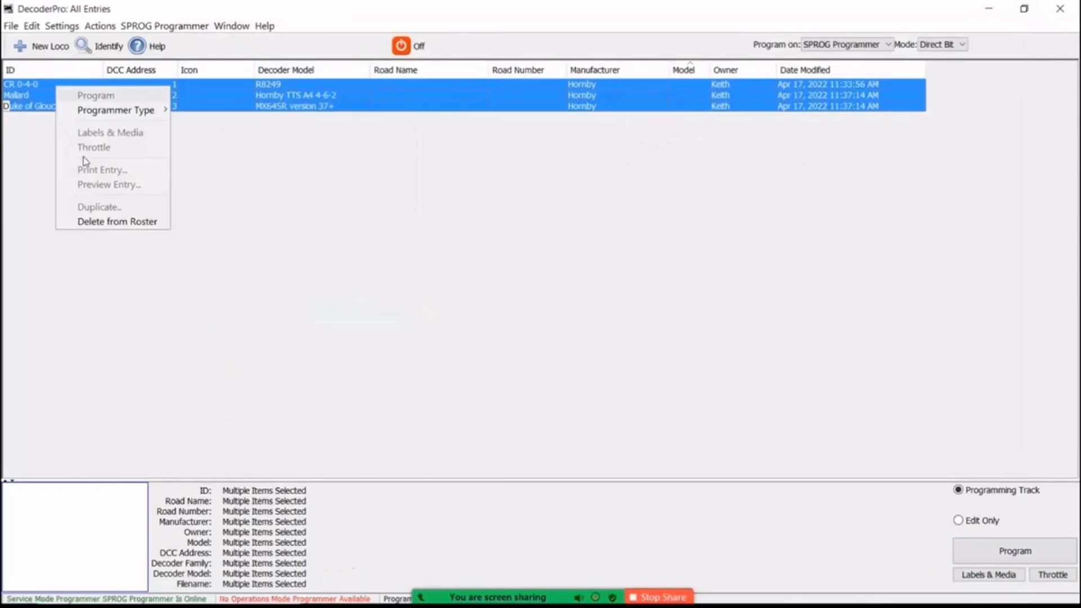
pyautogui.click(87, 222)
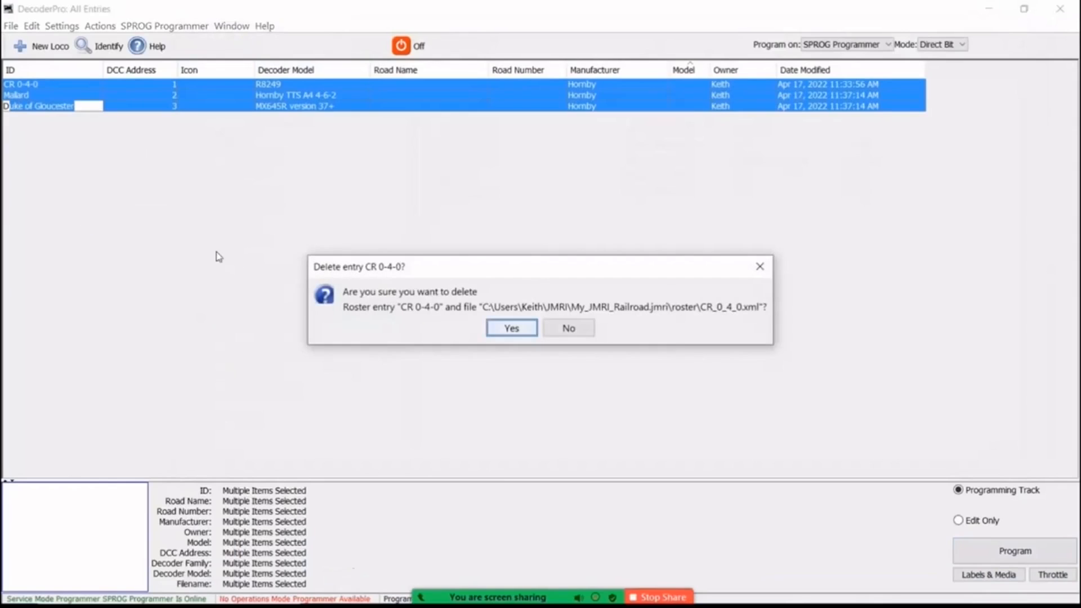
pyautogui.click(499, 331)
pyautogui.click(502, 330)
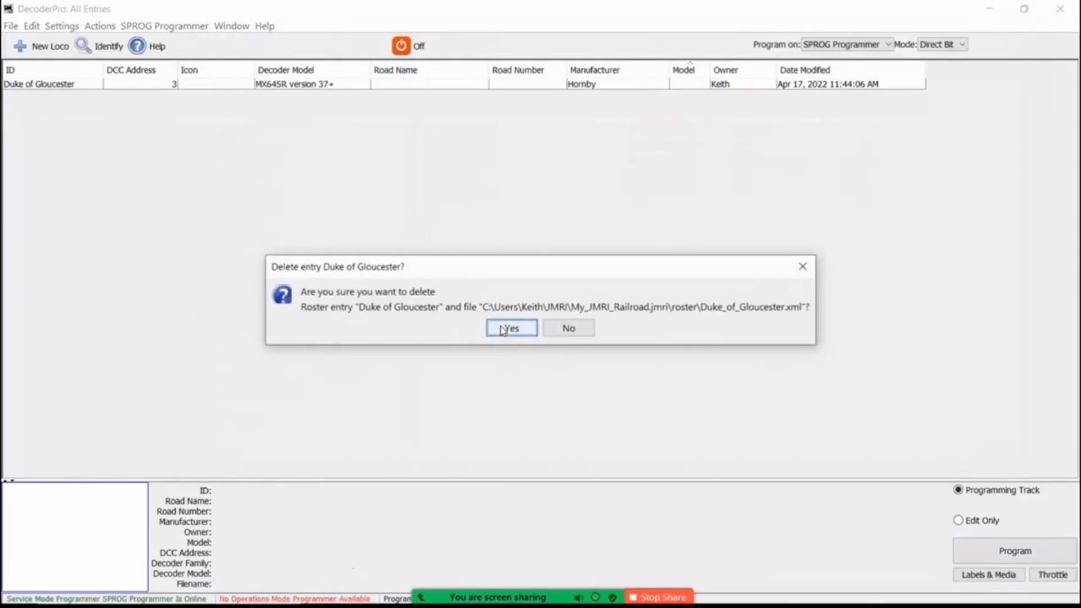
pyautogui.click(502, 330)
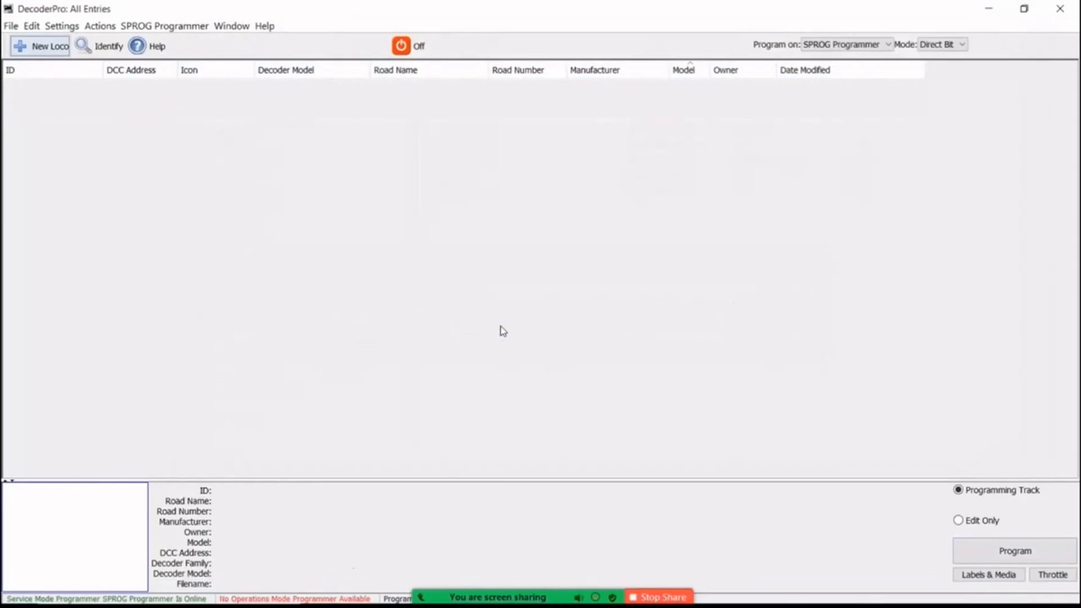
# Import the complete roster from the Rosterroster file on New Volume (F:), accepting all locomotives.
pyautogui.click(10, 26)
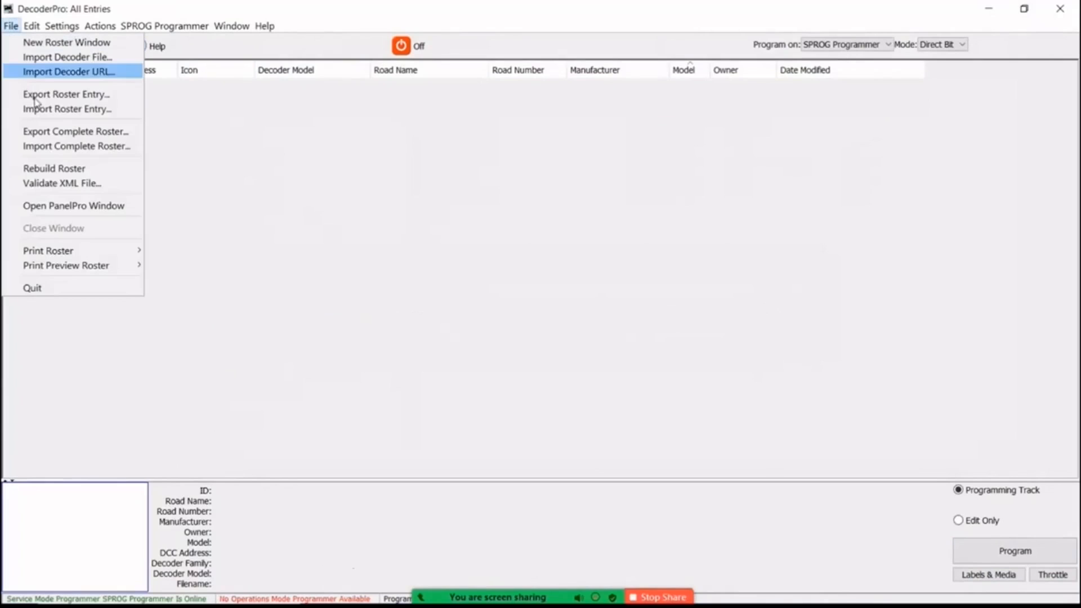
pyautogui.click(39, 148)
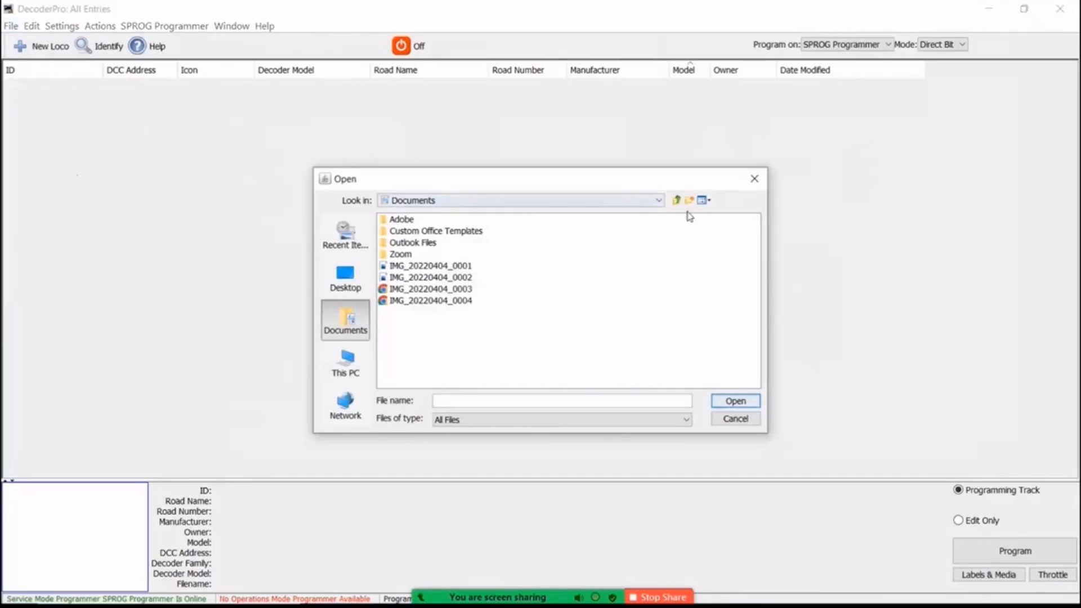
pyautogui.click(659, 203)
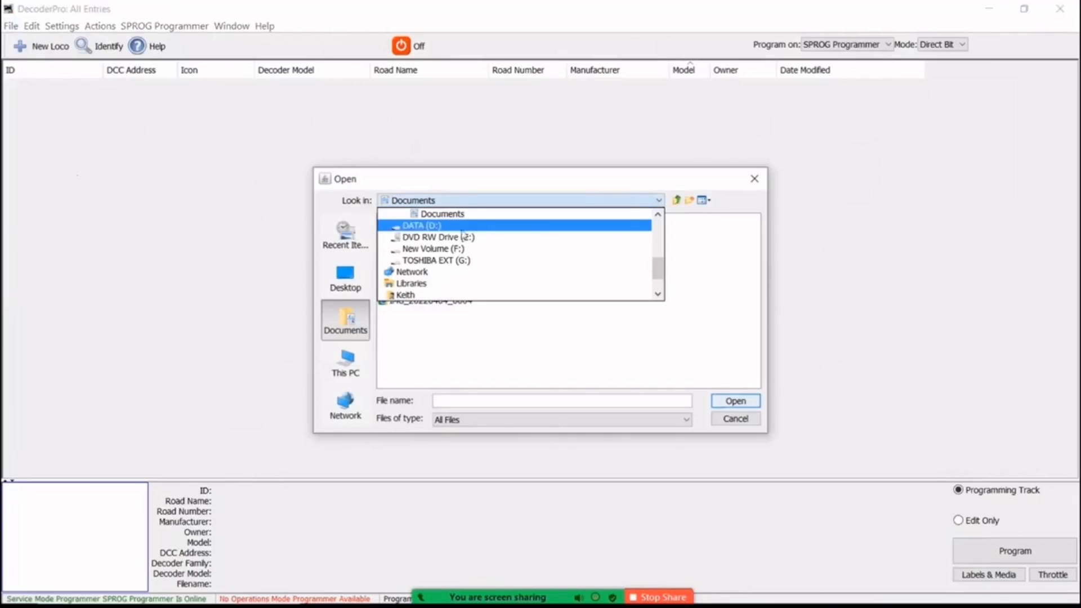
pyautogui.click(416, 250)
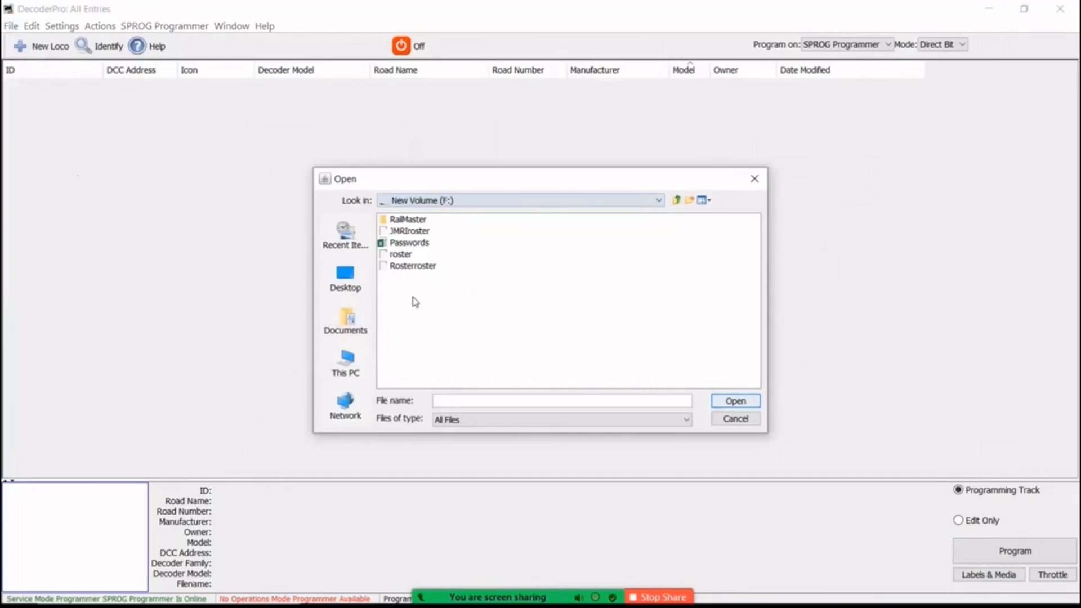
pyautogui.click(387, 268)
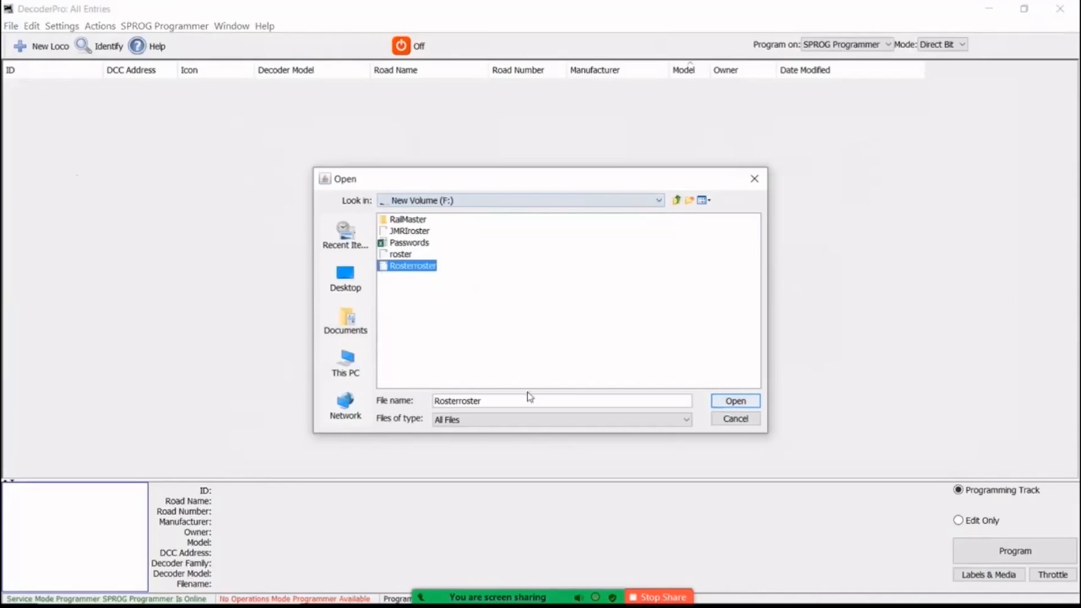
pyautogui.click(726, 402)
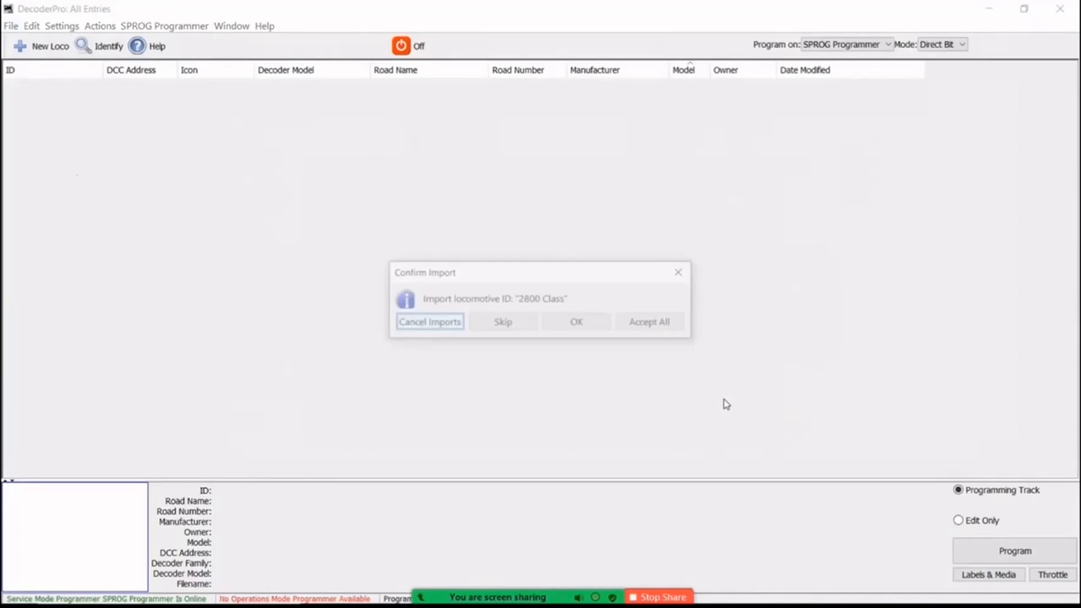
pyautogui.click(653, 324)
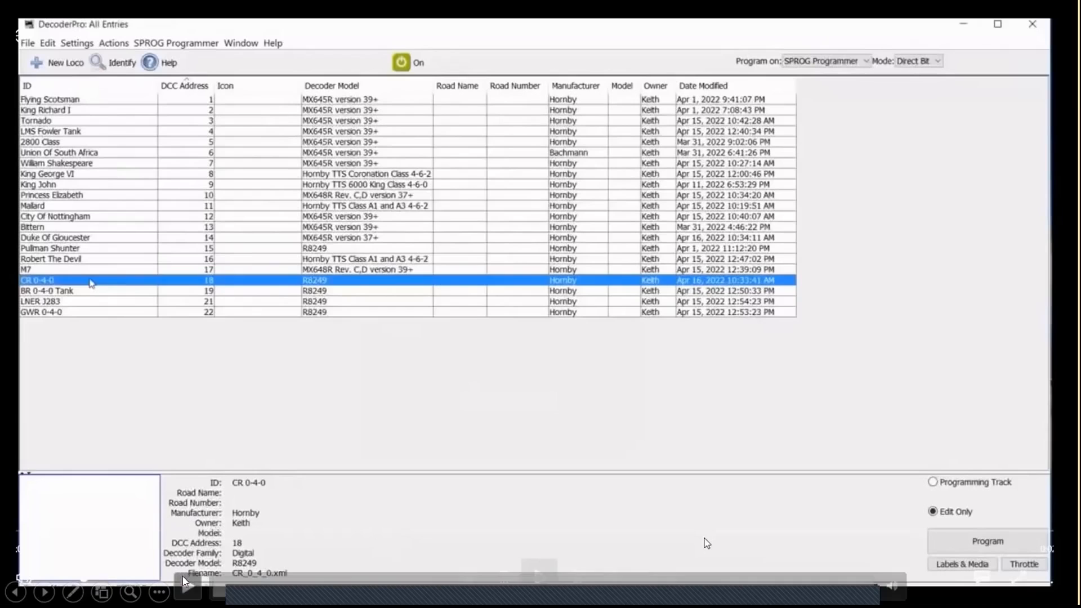
# Save the CR 0-4-0 function labels to the roster and close its labels window.
pyautogui.click(188, 587)
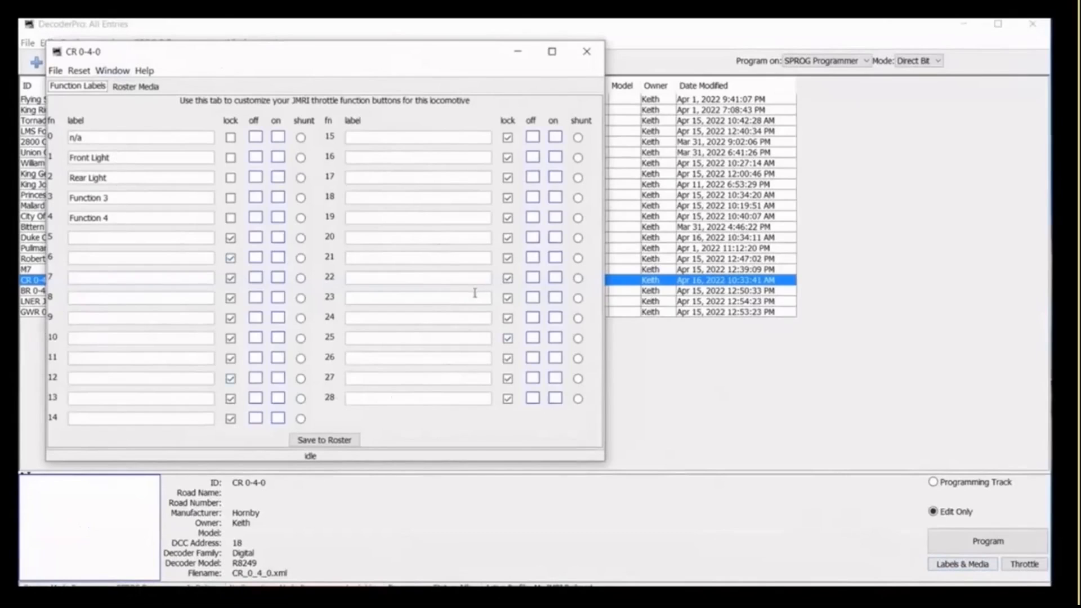
pyautogui.click(317, 441)
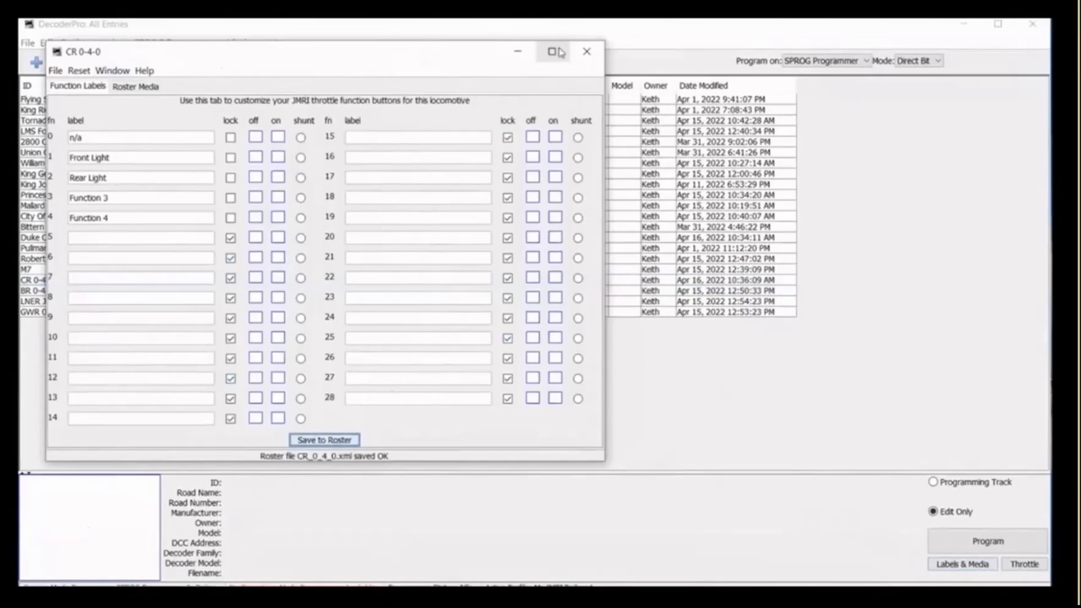
pyautogui.click(587, 51)
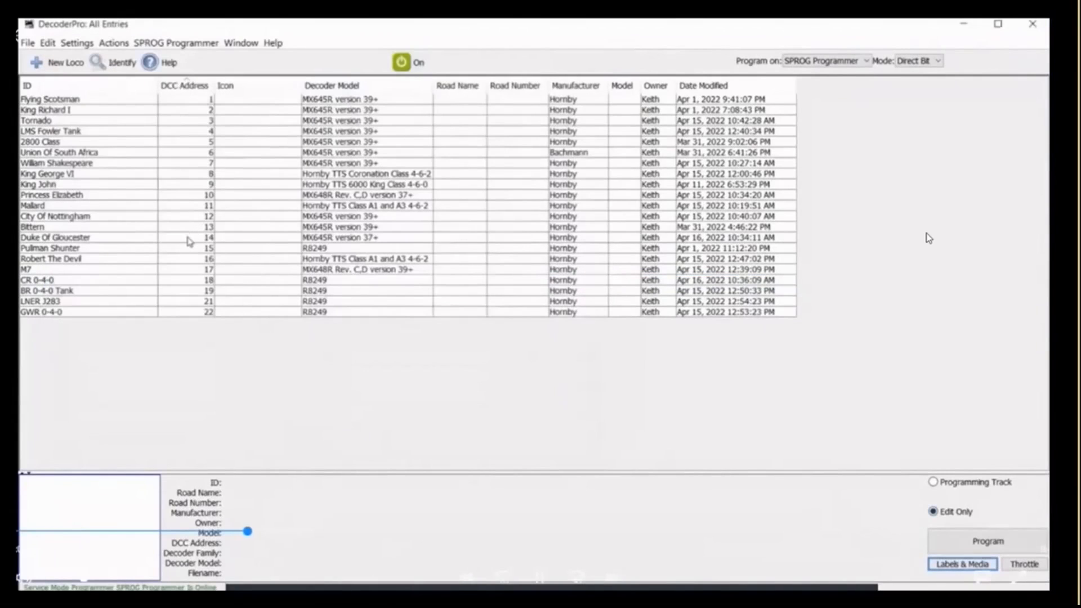
# Open the labels and media of Duke Of Gloucester, save its function labels to the roster and close the window.
pyautogui.click(189, 241)
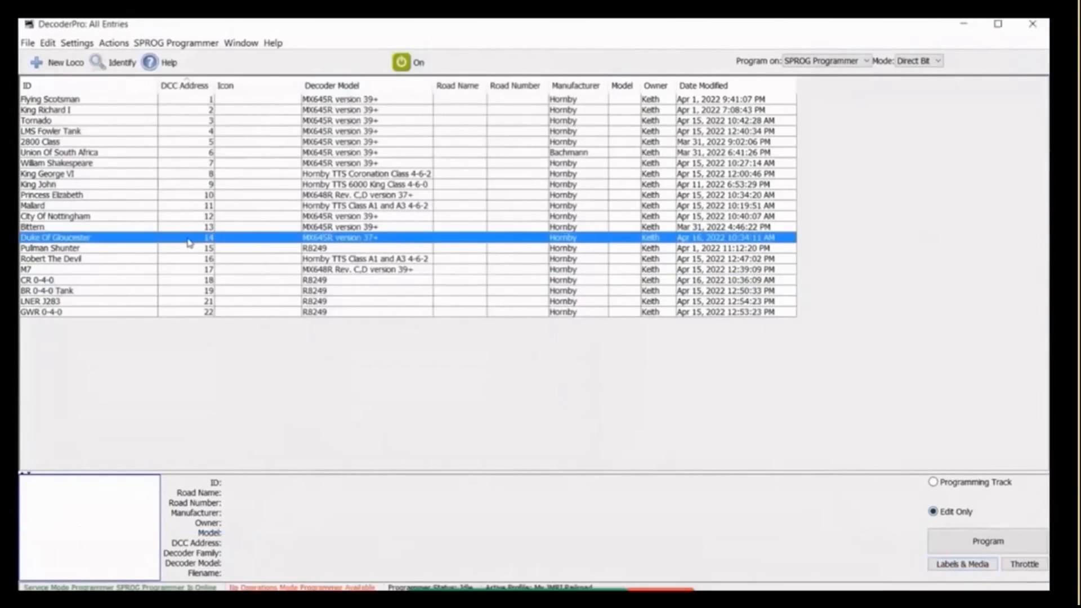
pyautogui.click(960, 564)
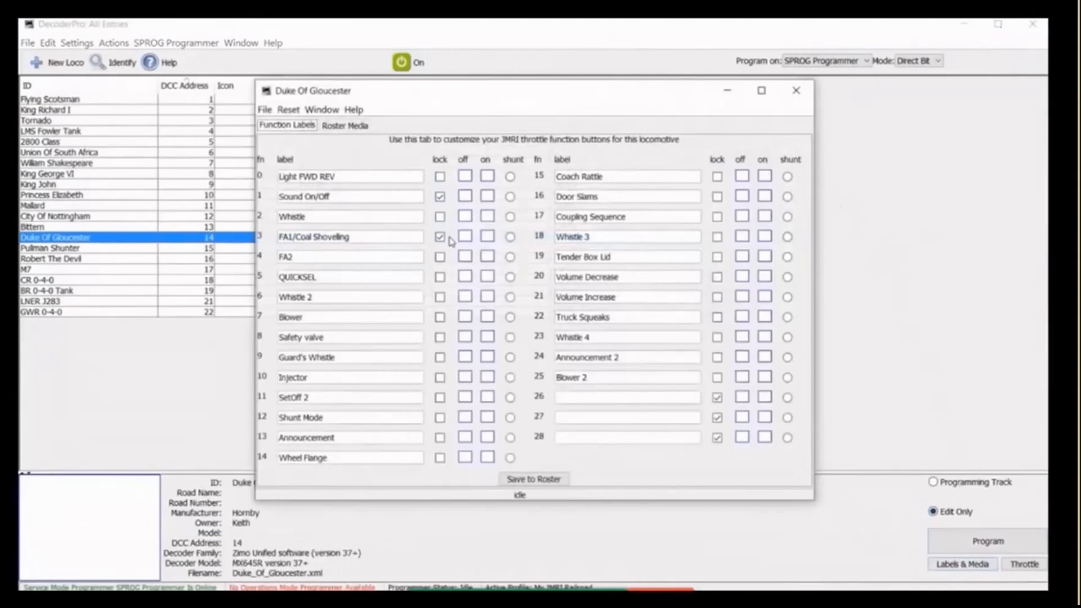
pyautogui.click(534, 481)
pyautogui.click(534, 480)
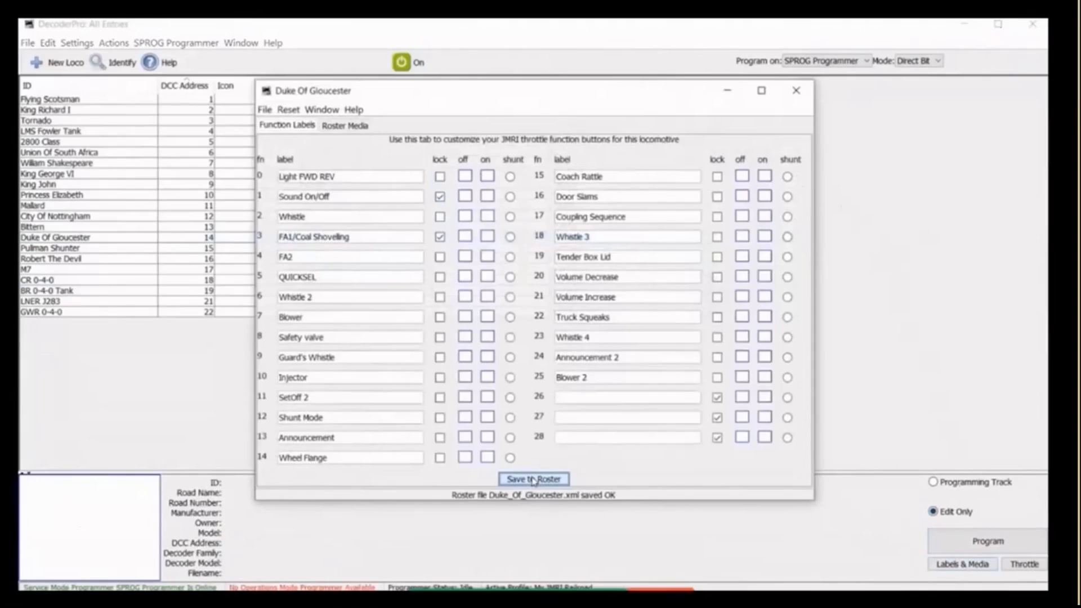
pyautogui.click(797, 92)
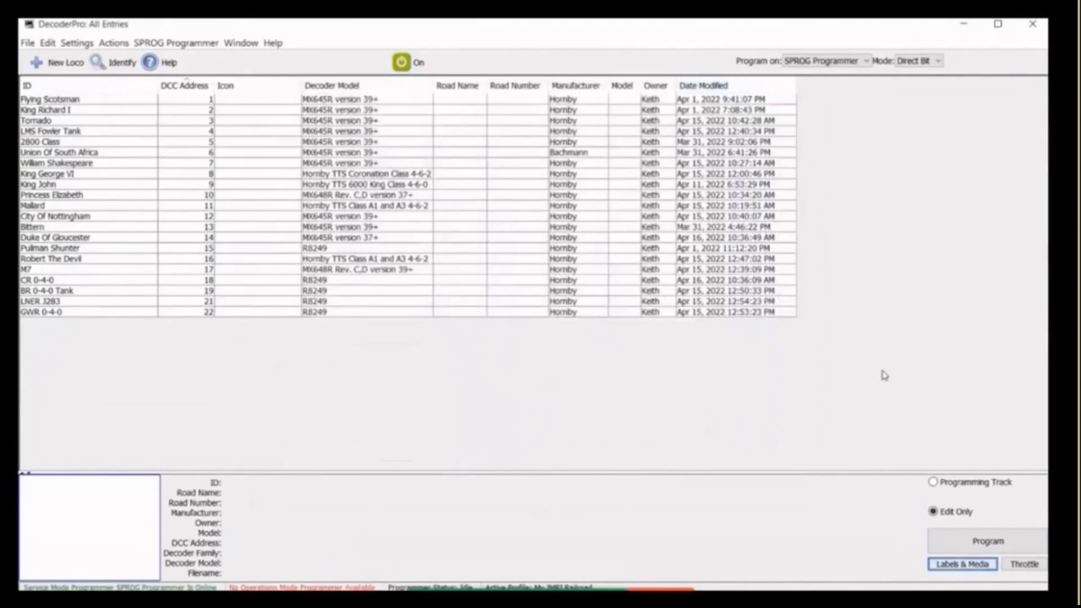
# Open a throttle for the Duke Of Gloucester roster entry to check its function labels, and close the throttle window.
pyautogui.click(175, 238)
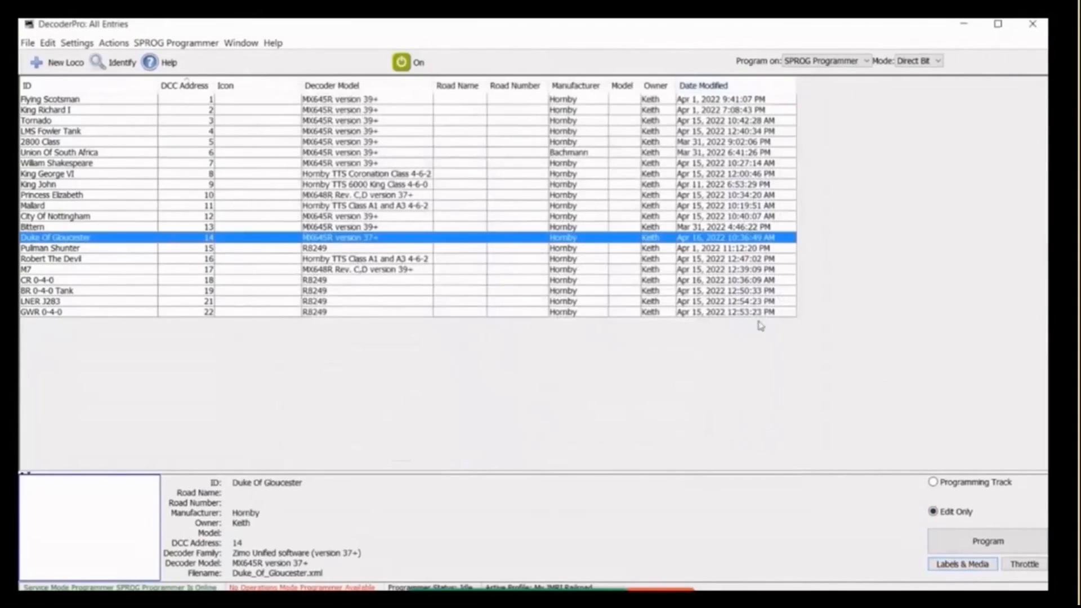
pyautogui.click(1023, 565)
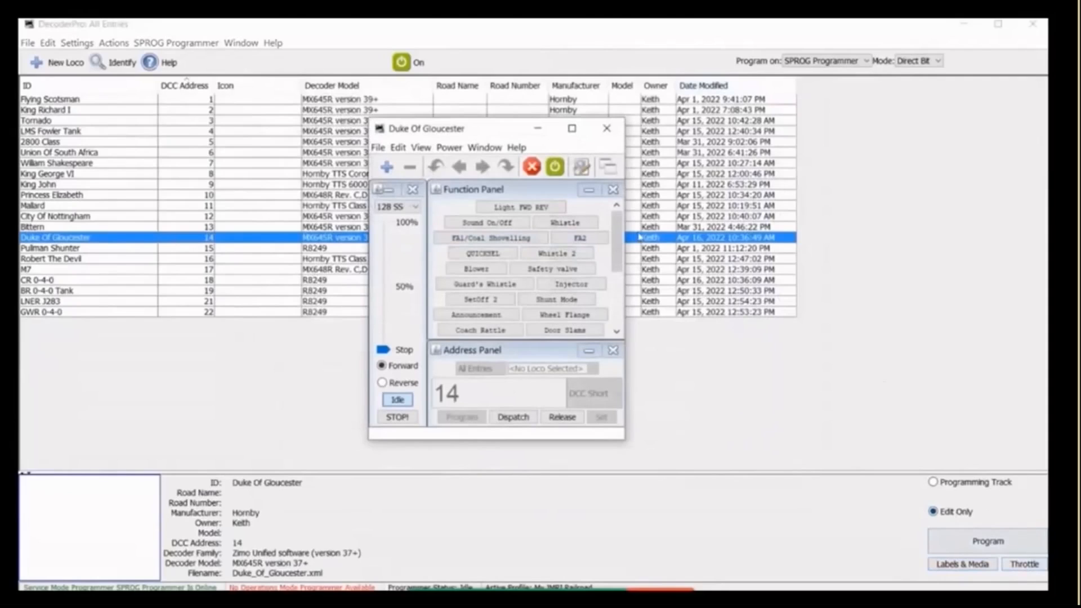
pyautogui.click(616, 222)
pyautogui.moveTo(616, 222); pyautogui.dragTo(947, 275)
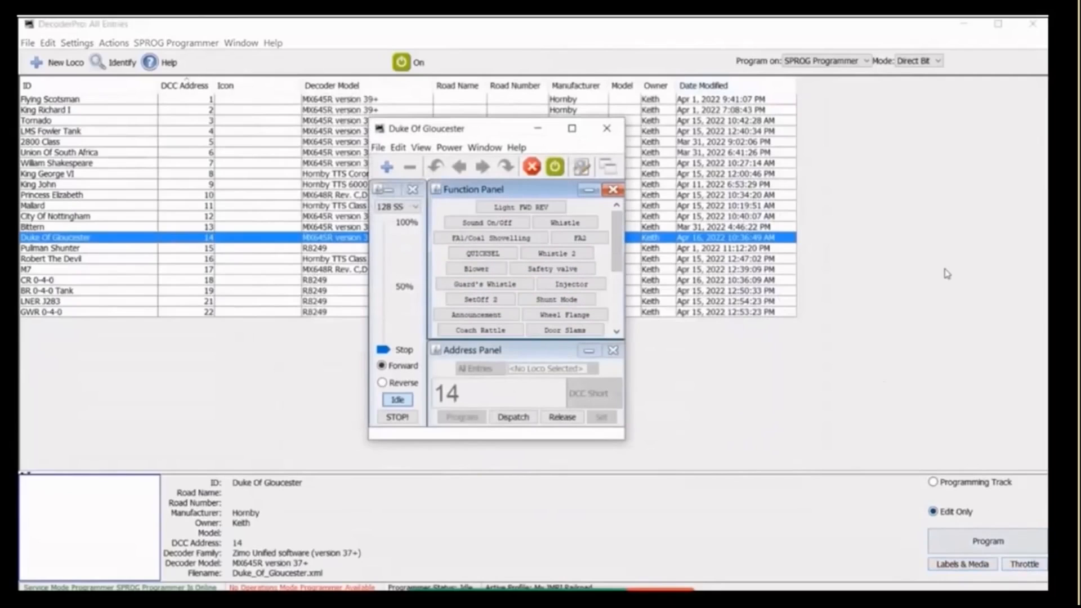
pyautogui.click(608, 130)
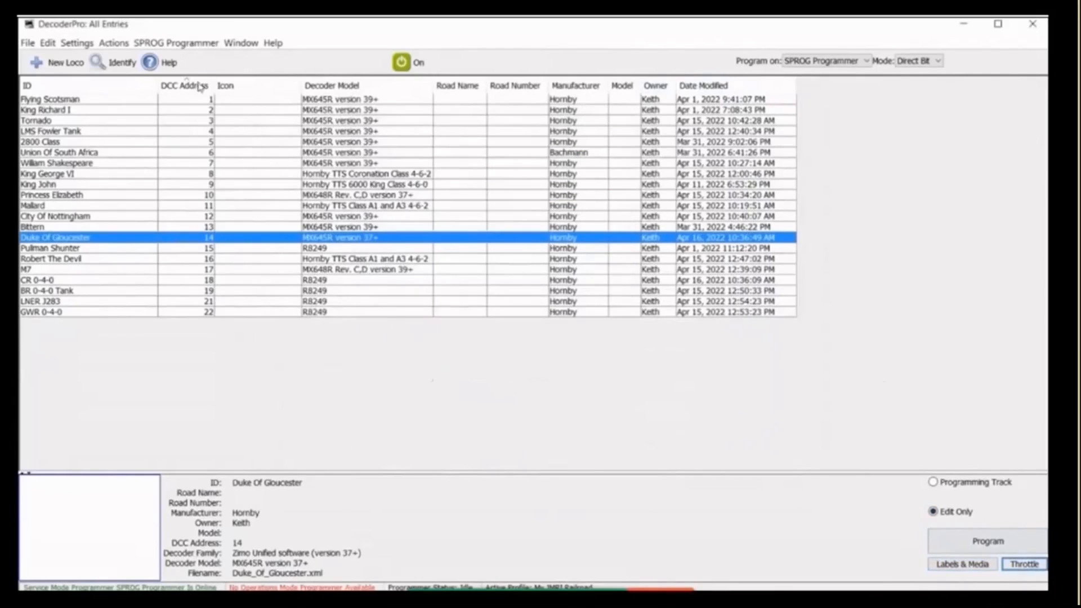
# Open a new blank throttle, assign the 2800 Class locomotive from the roster to it, and close the throttle window.
pyautogui.click(112, 44)
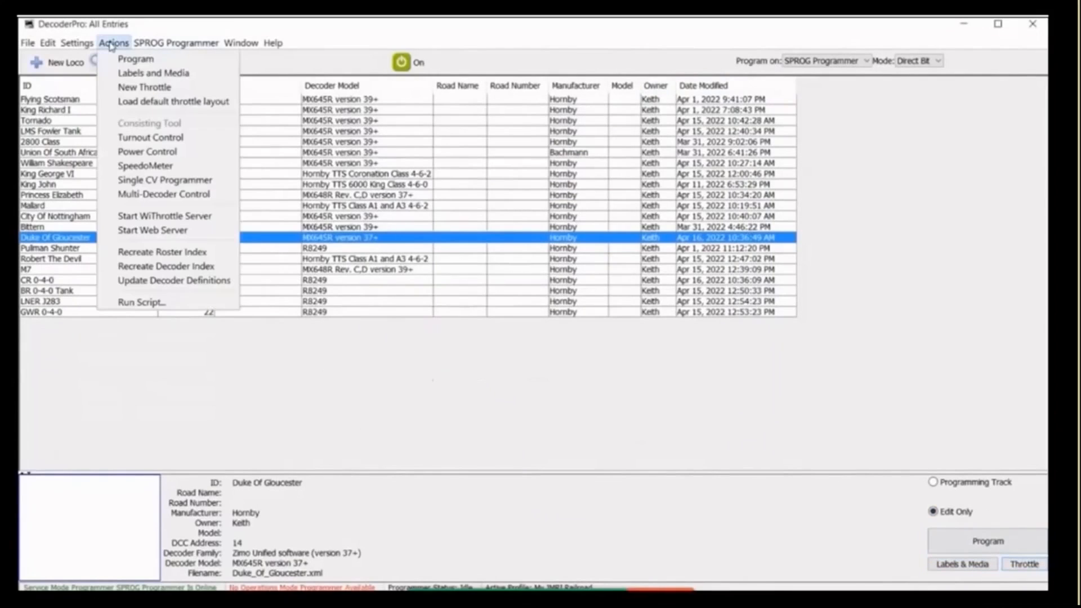
pyautogui.click(127, 89)
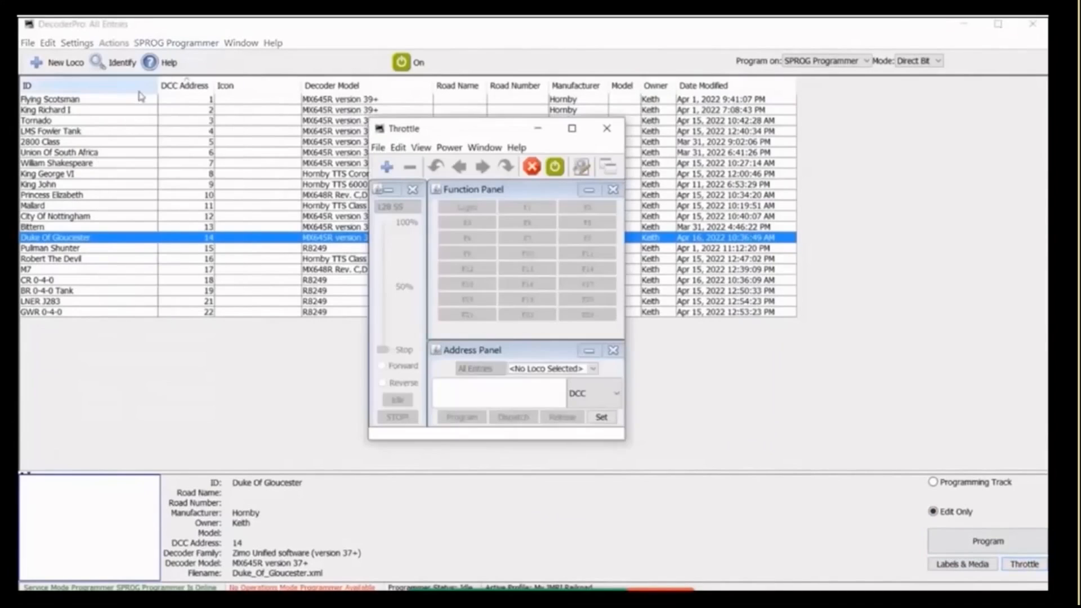
pyautogui.click(594, 369)
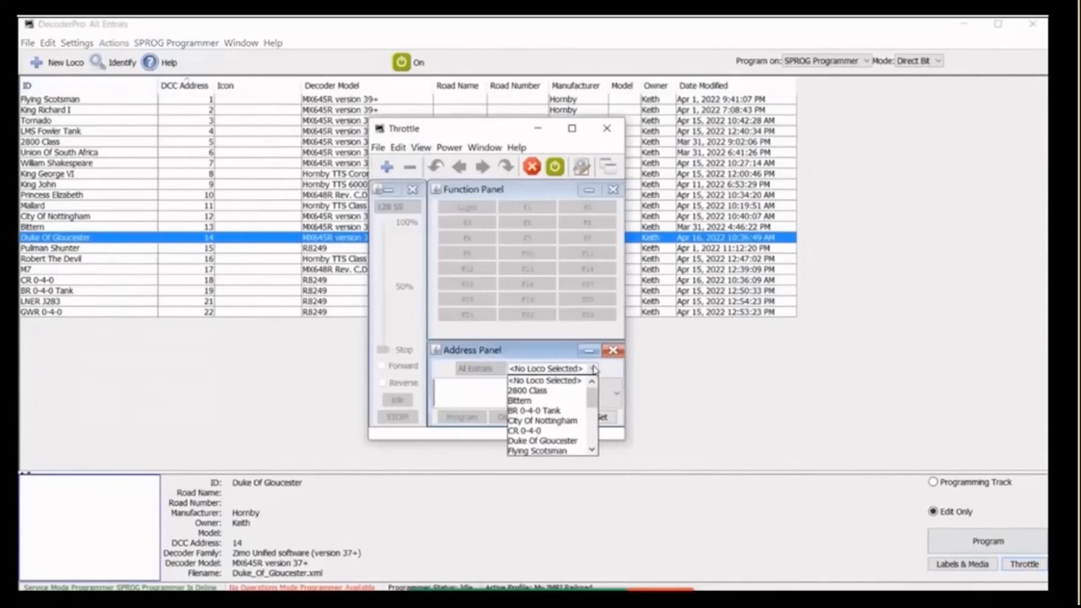
pyautogui.click(549, 392)
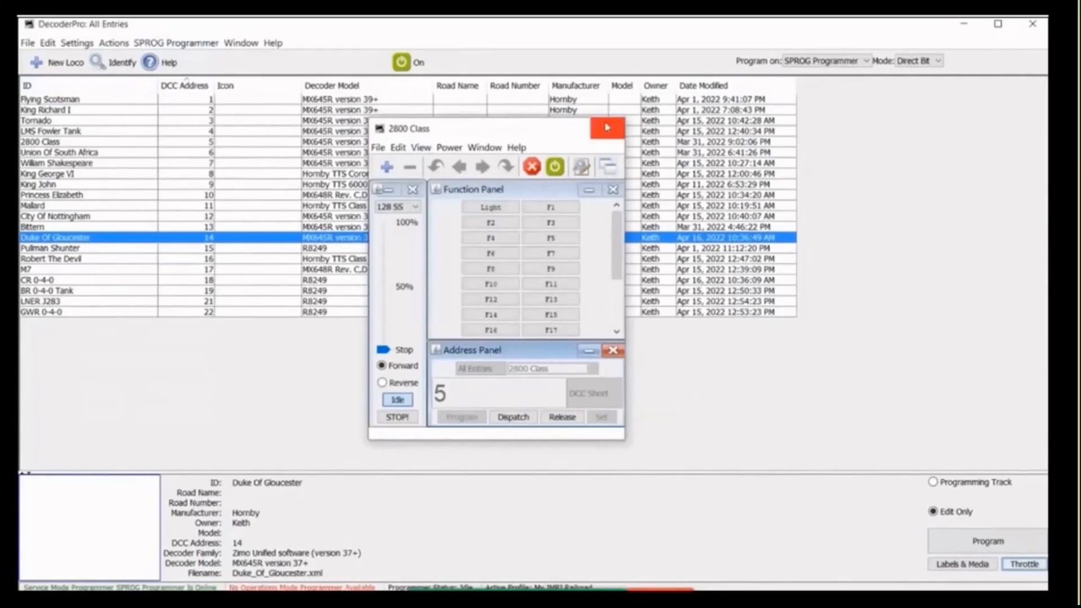
pyautogui.click(607, 128)
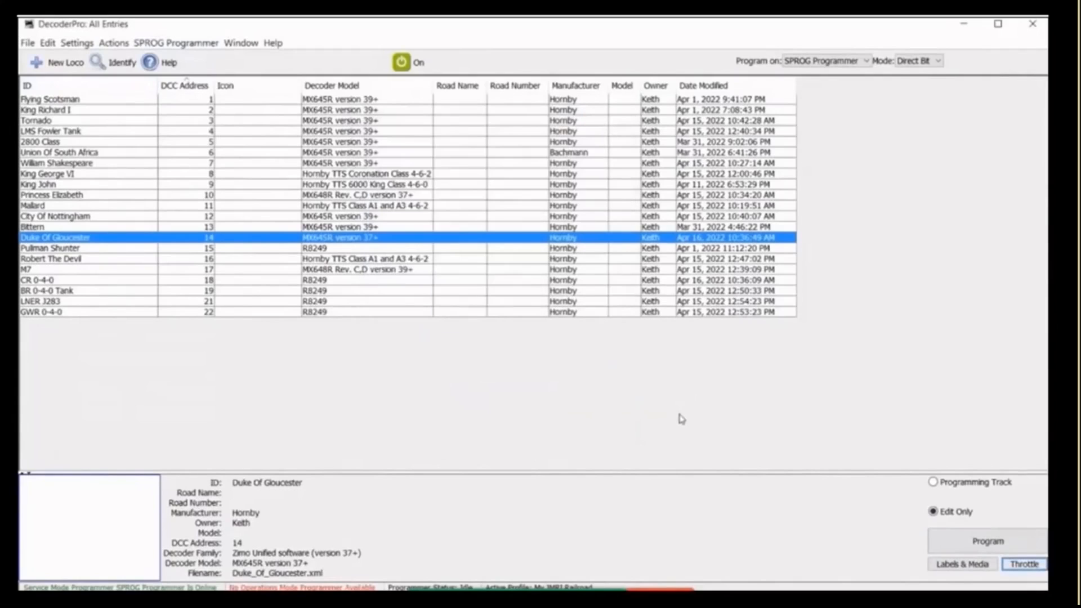